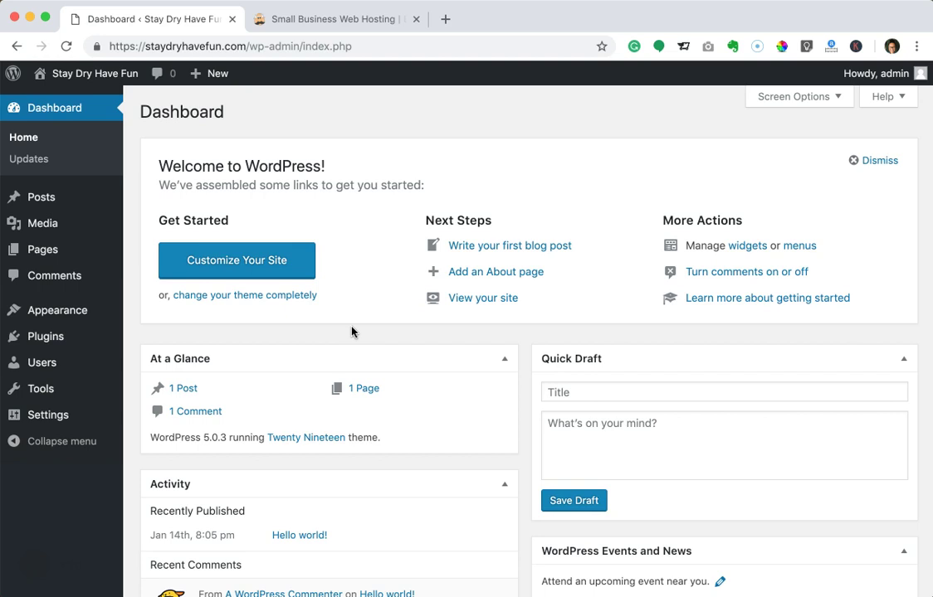
Switch to the HostPapa site, open its WordPress Hosting page and examine the WP Starter, WP Business and WP Business Pro plans.
click(324, 334)
click(281, 20)
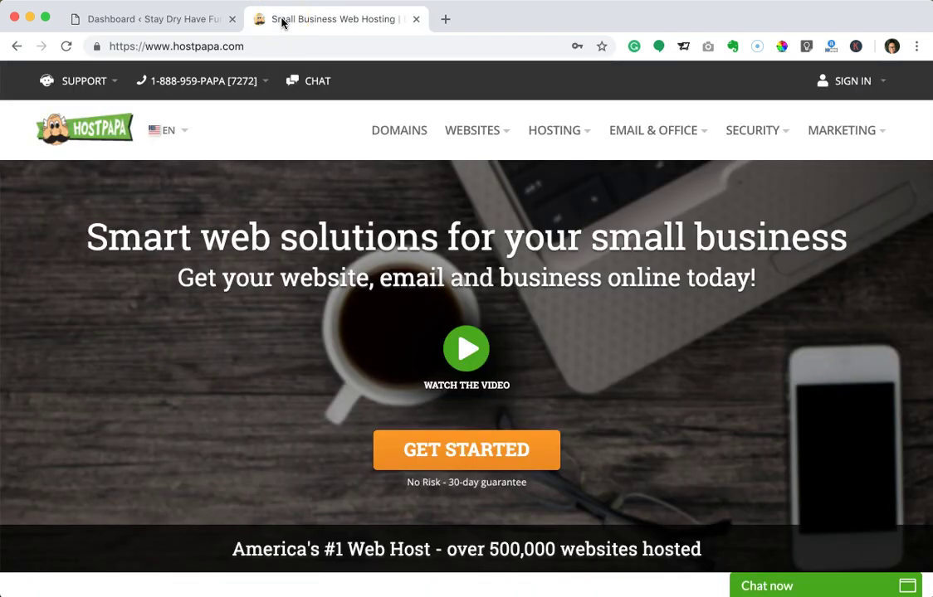
click(266, 143)
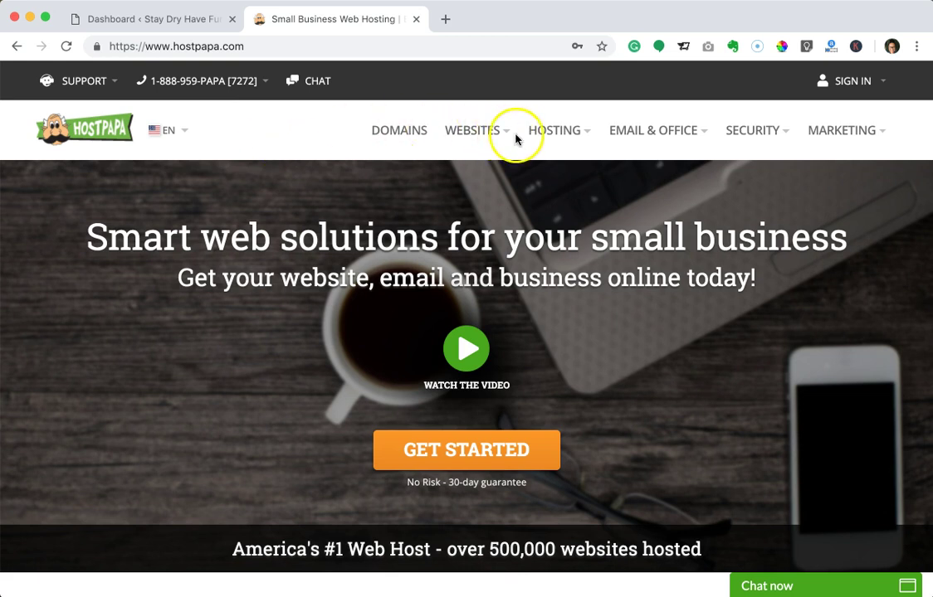
click(554, 131)
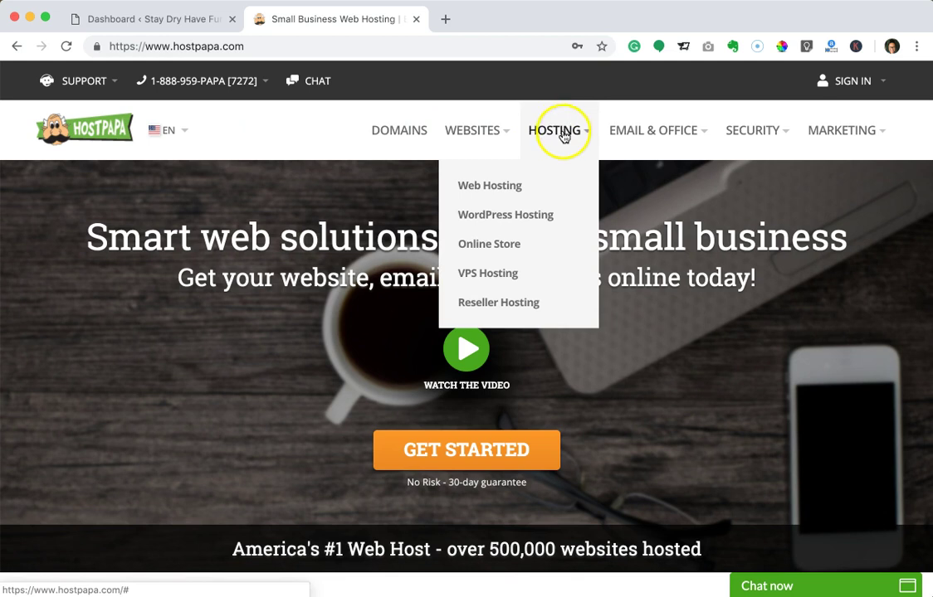
click(542, 216)
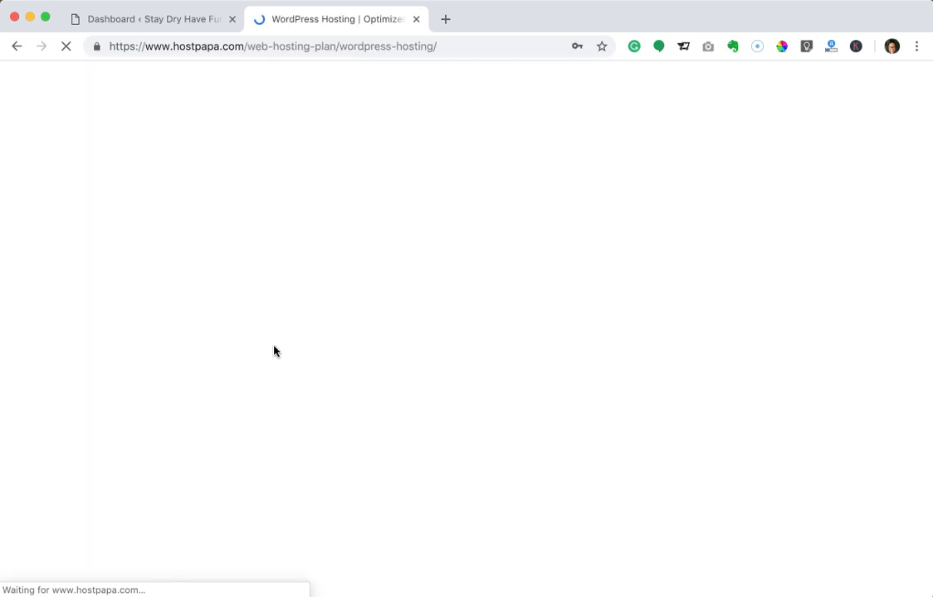
scroll(274, 351, down, 5)
scroll(273, 351, down, 3)
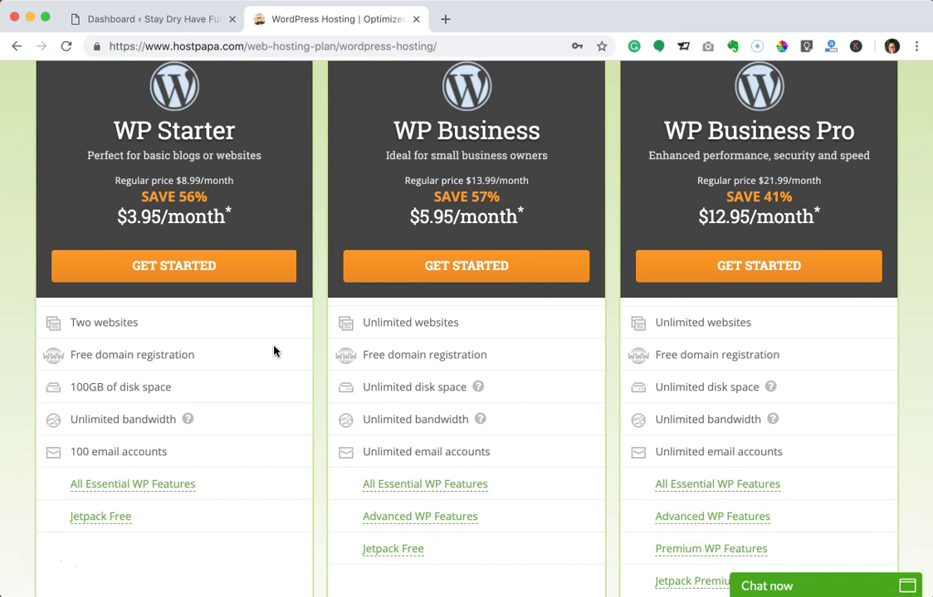
scroll(274, 351, up, 1)
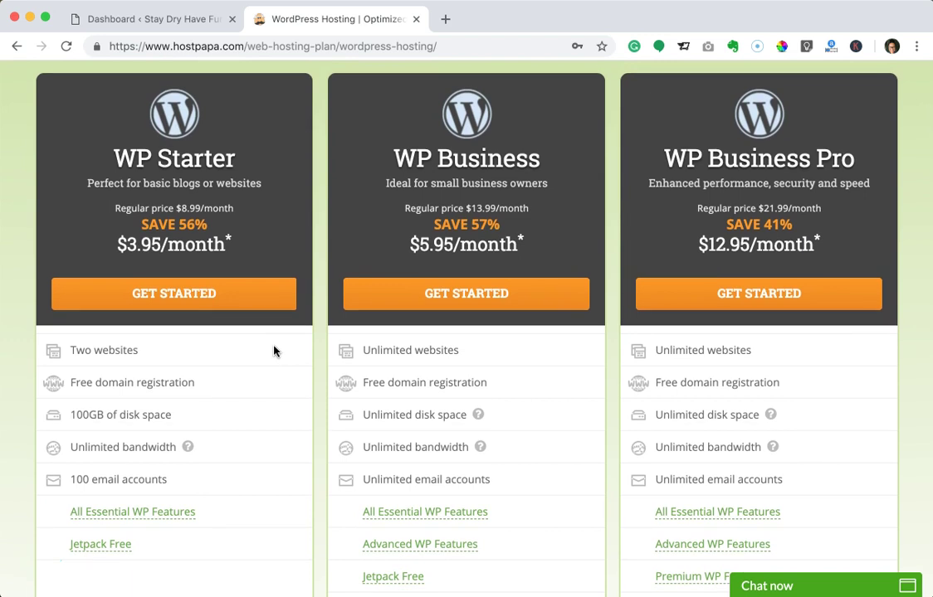
click(269, 357)
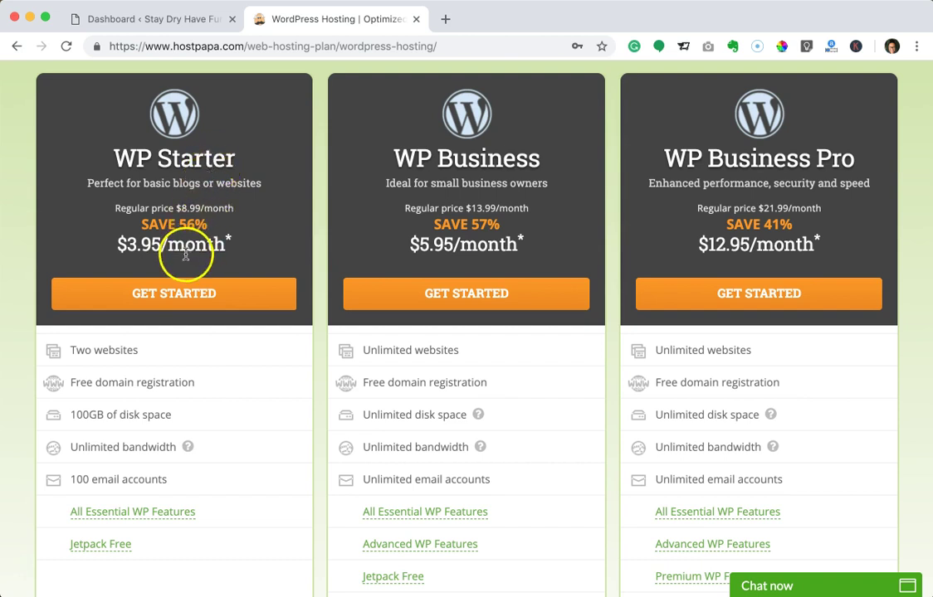
Start an order for the WP Starter plan and examine the options for a new or existing domain.
click(220, 296)
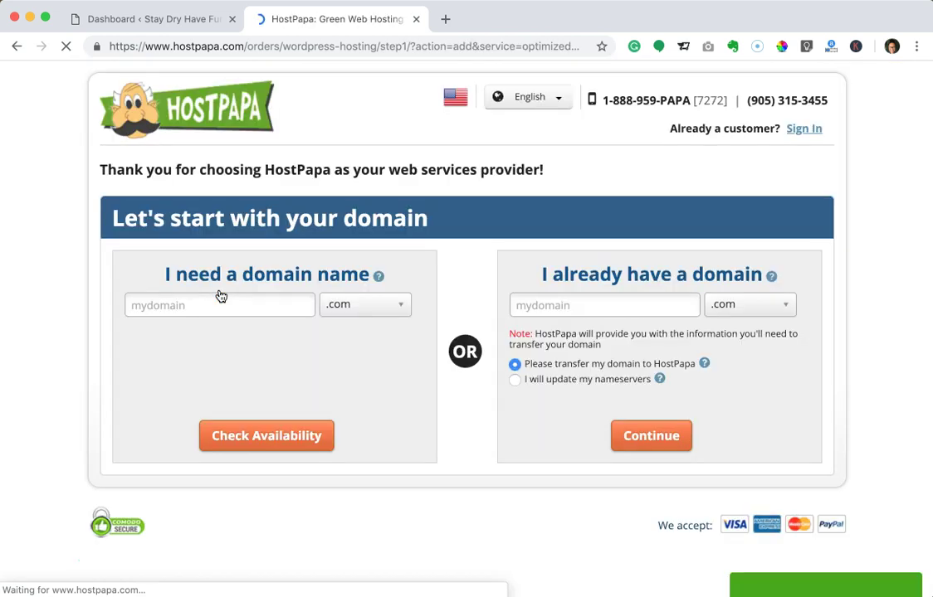
click(226, 306)
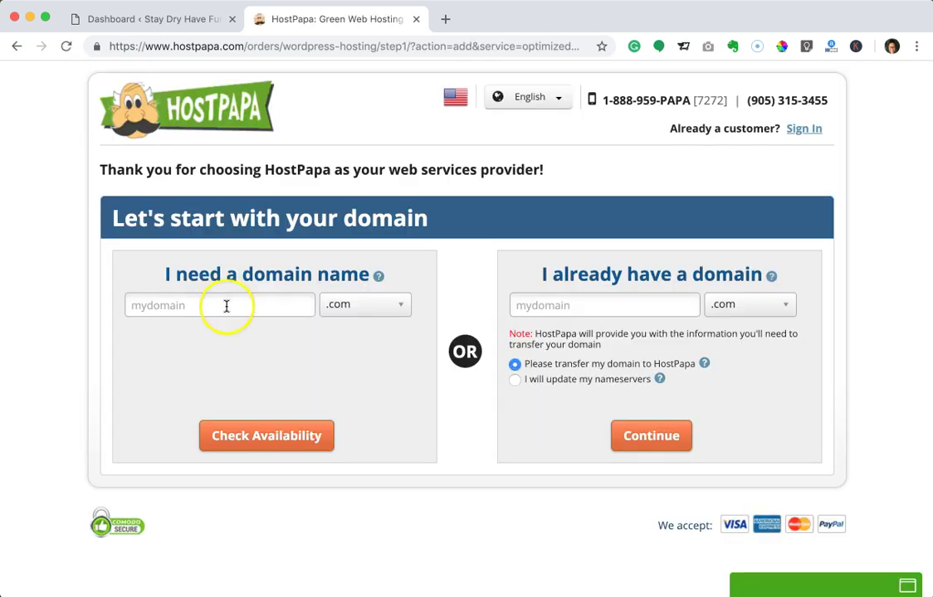
double_click(286, 353)
click(309, 397)
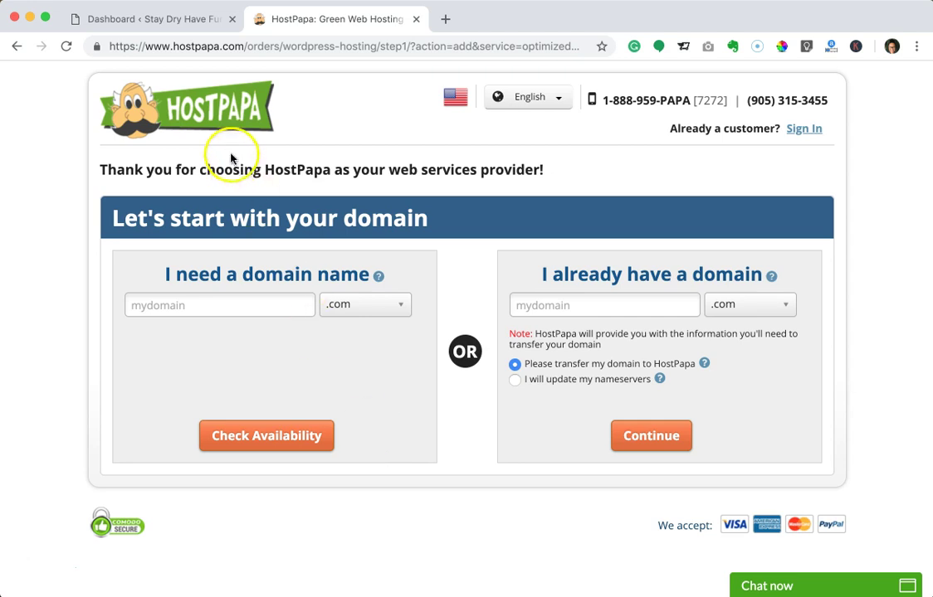
Return to the WordPress dashboard of Stay Dry Have Fun and search the new plugins for "woocommerce".
click(186, 18)
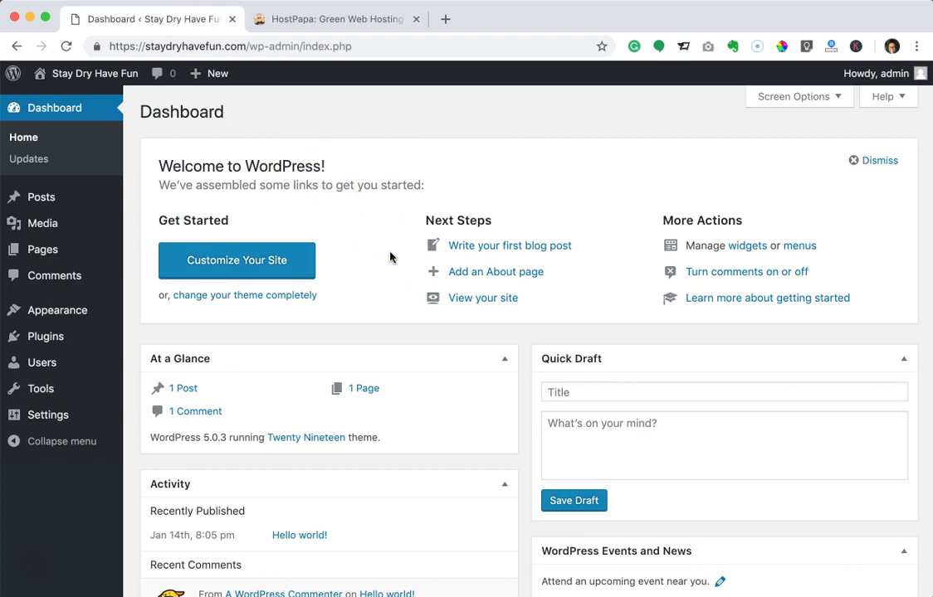
click(384, 237)
mouse_move(94, 330)
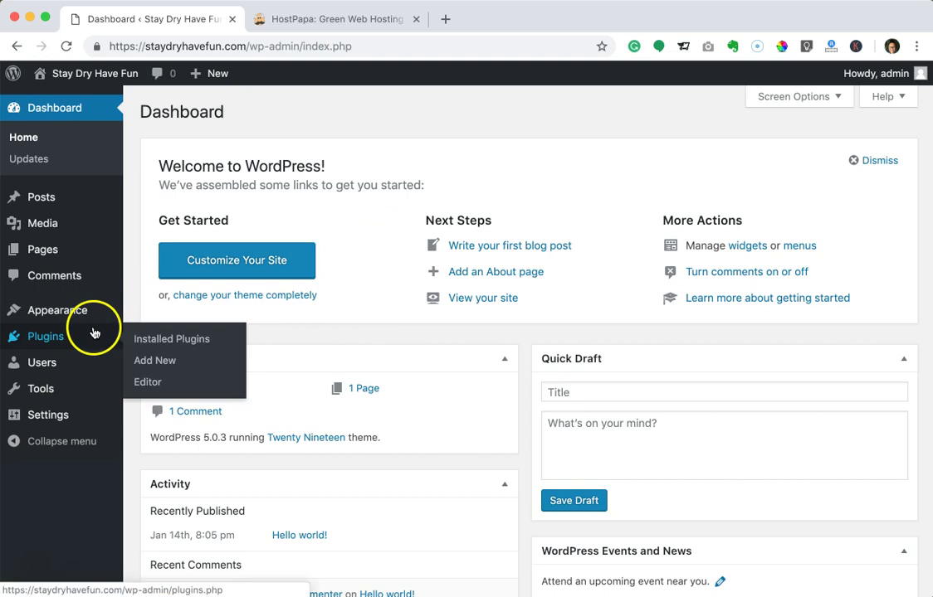
click(52, 344)
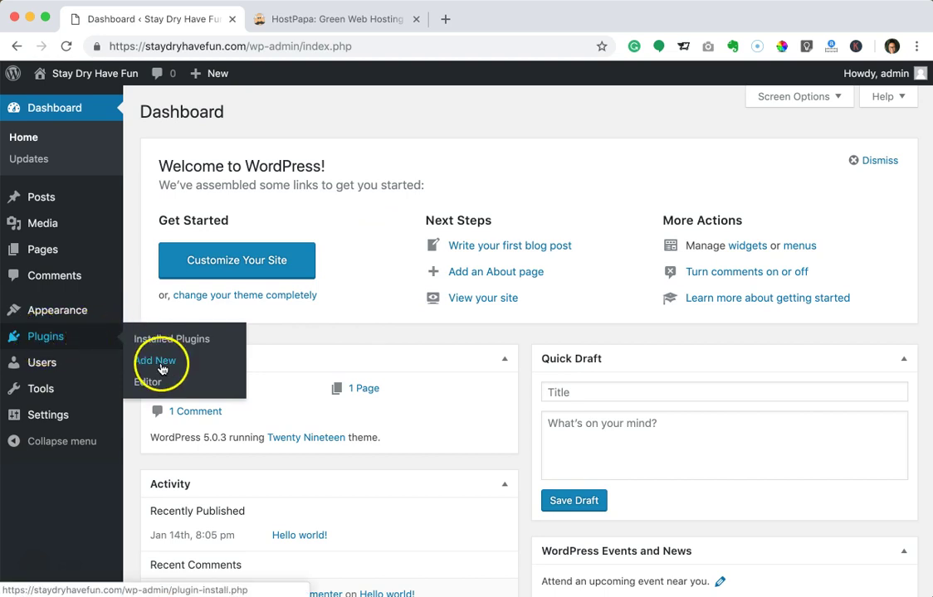
click(157, 362)
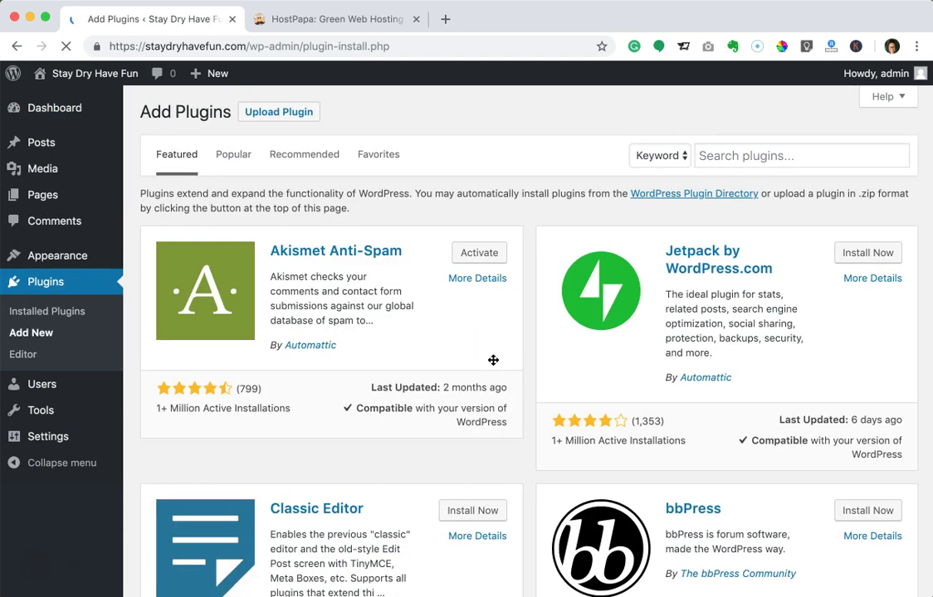
click(733, 155)
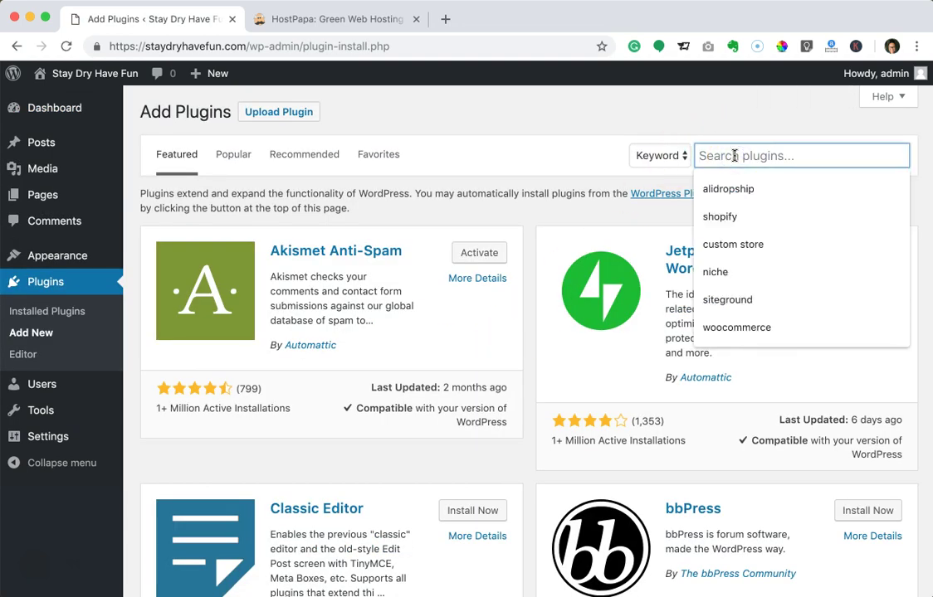
text(woocommerce)
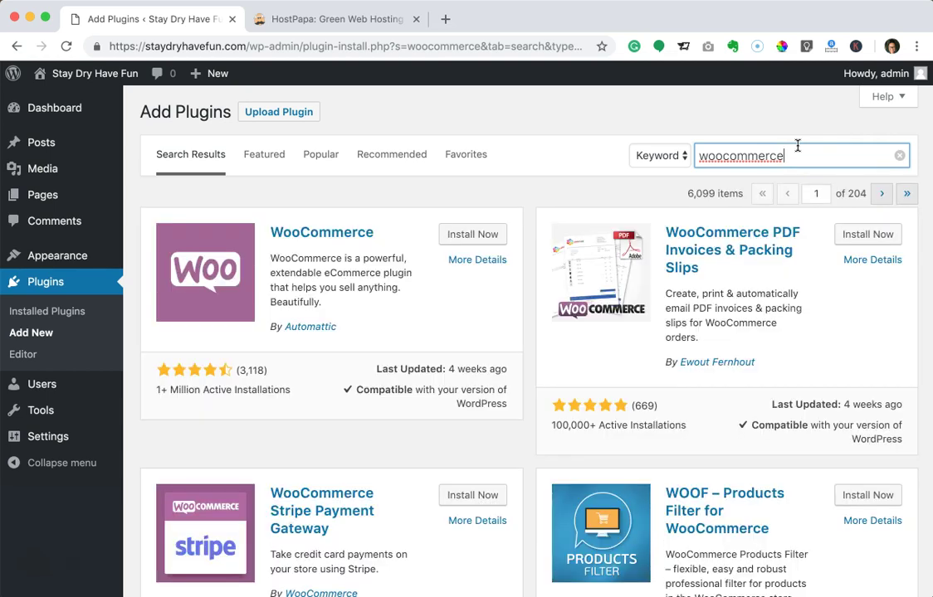
Install and activate the WooCommerce plugin by Automattic.
click(419, 316)
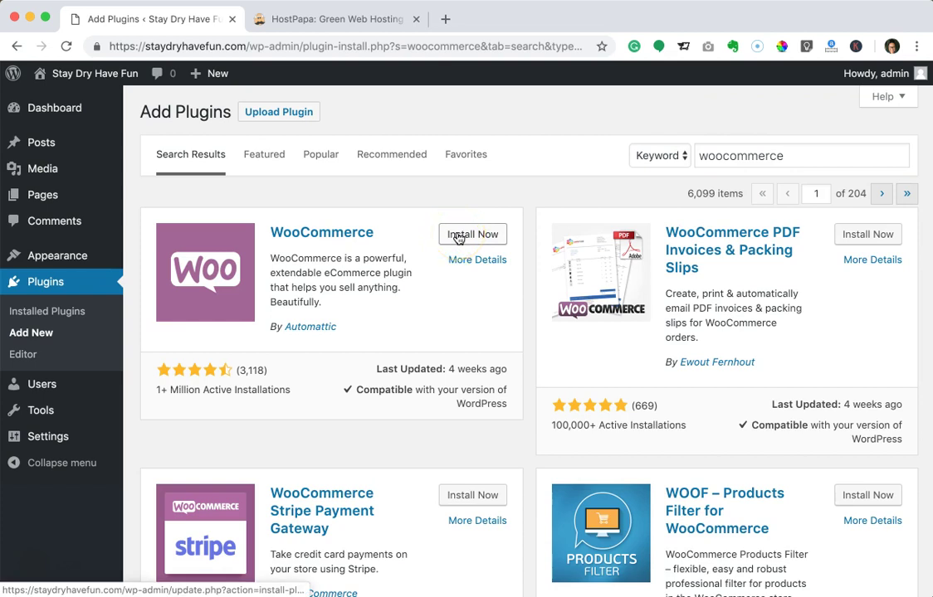
click(458, 238)
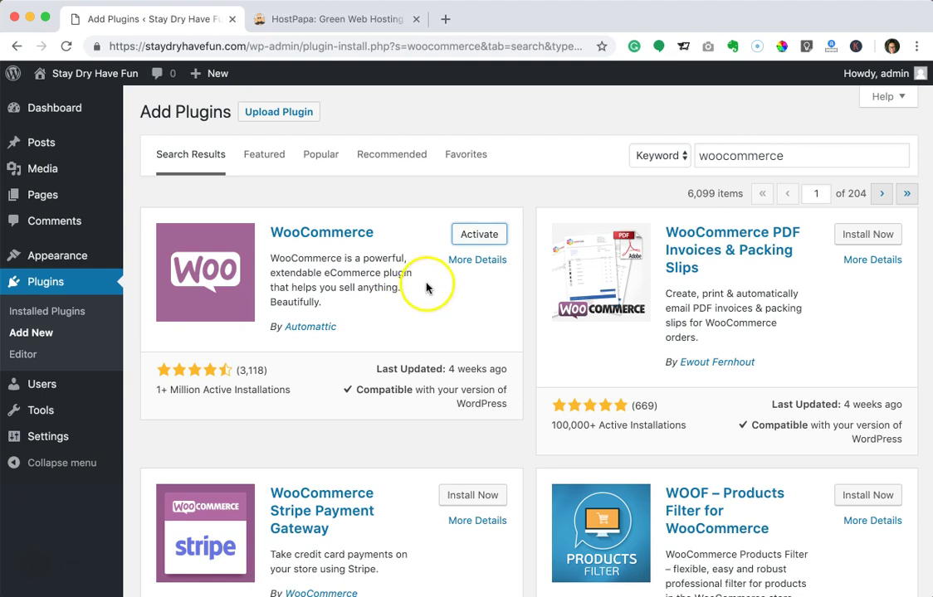
click(478, 239)
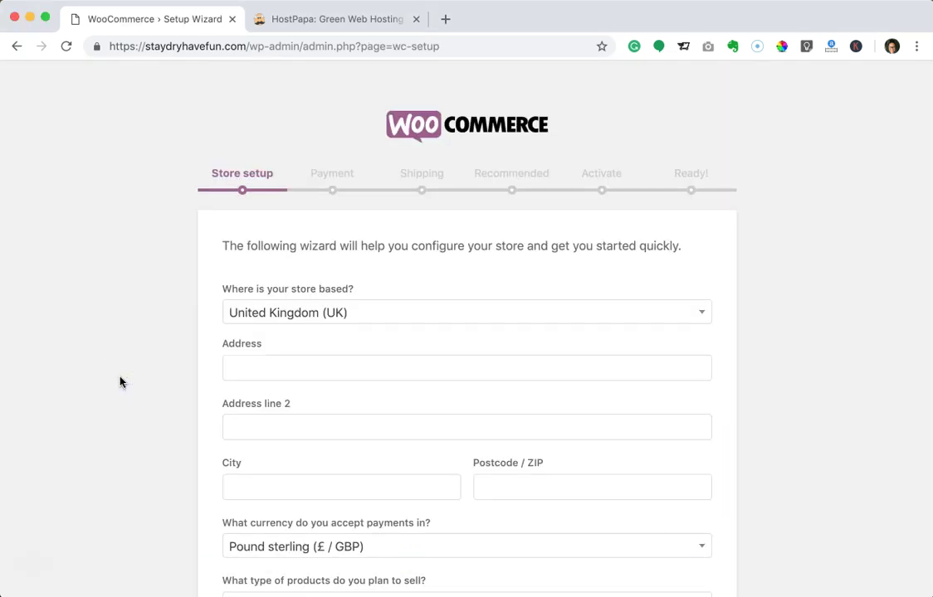
Examine the store setup fields and the list of stages in the WooCommerce setup wizard.
scroll(120, 382, down, 4)
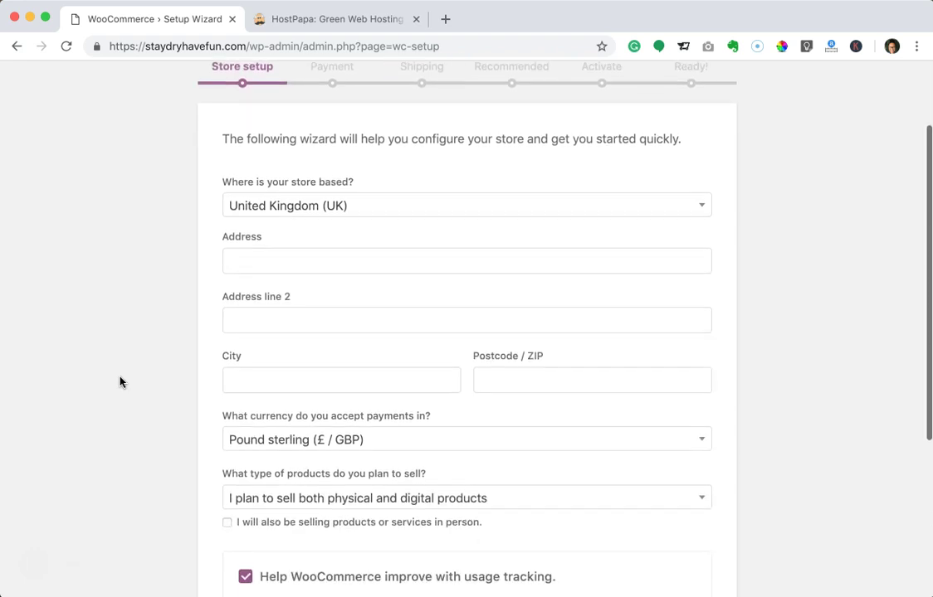
scroll(120, 382, down, 5)
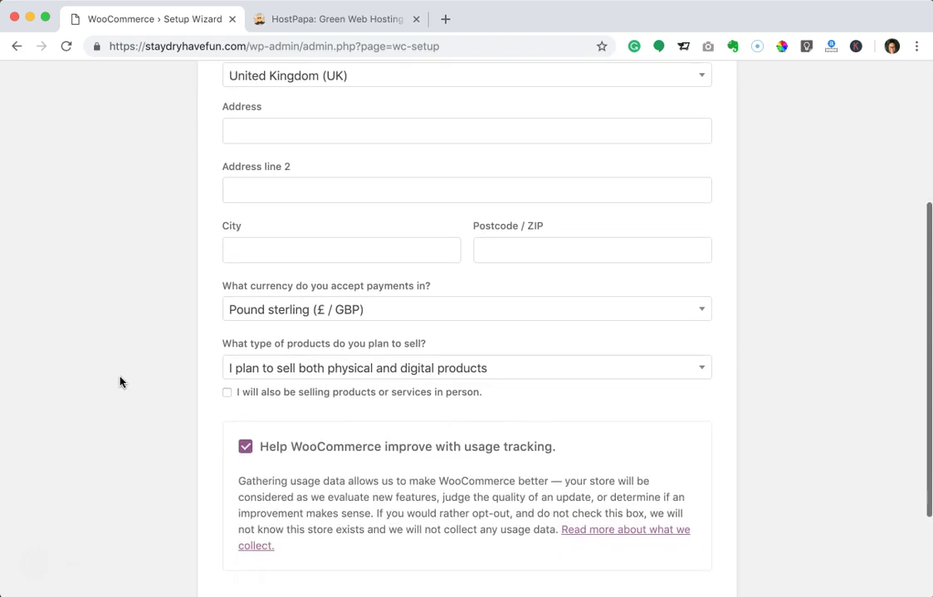
scroll(120, 382, up, 10)
scroll(120, 381, up, 1)
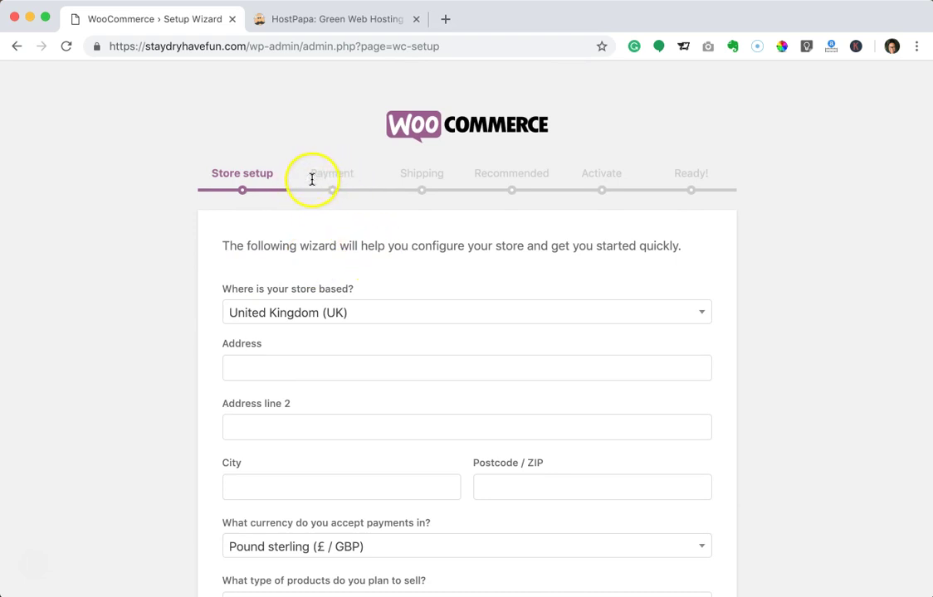
drag(312, 179, 365, 181)
click(416, 174)
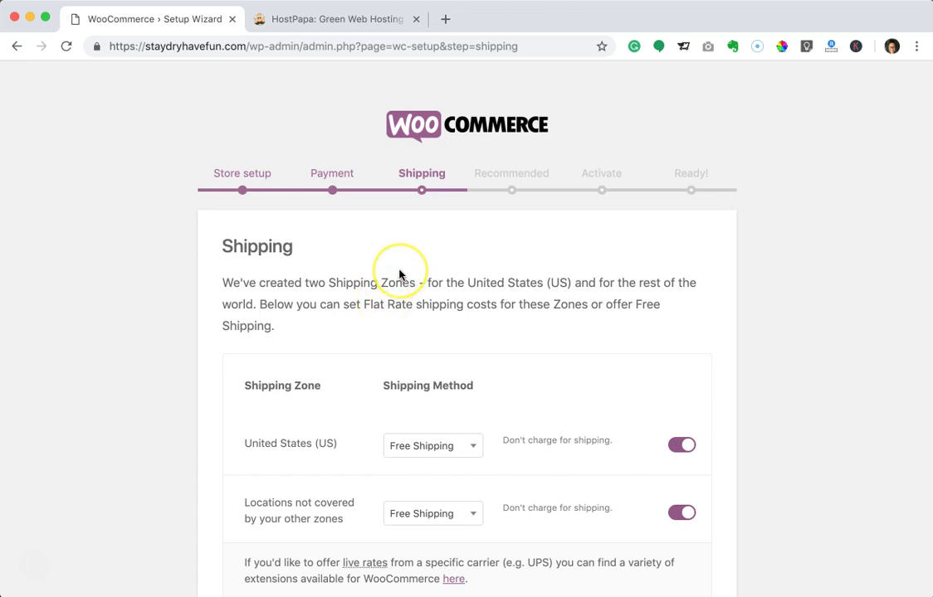
Review the shipping methods for both shipping zones and turn off Print shipping labels at home.
scroll(398, 267, down, 3)
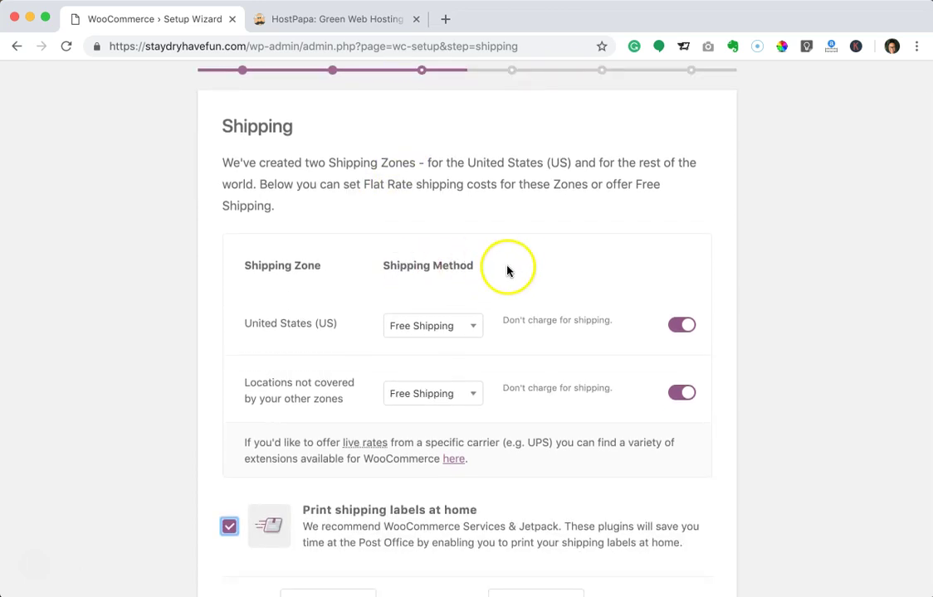
click(469, 330)
click(456, 381)
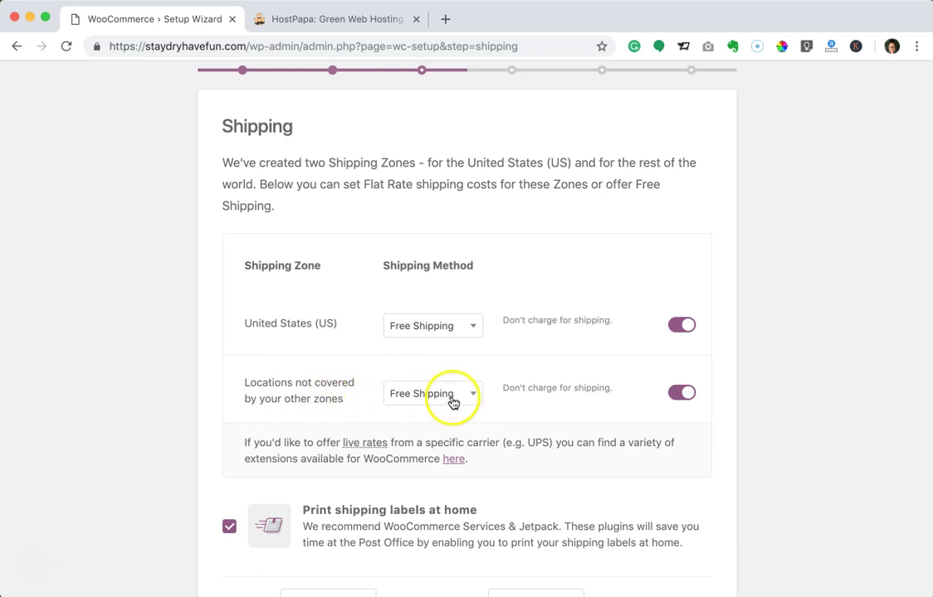
scroll(349, 436, down, 3)
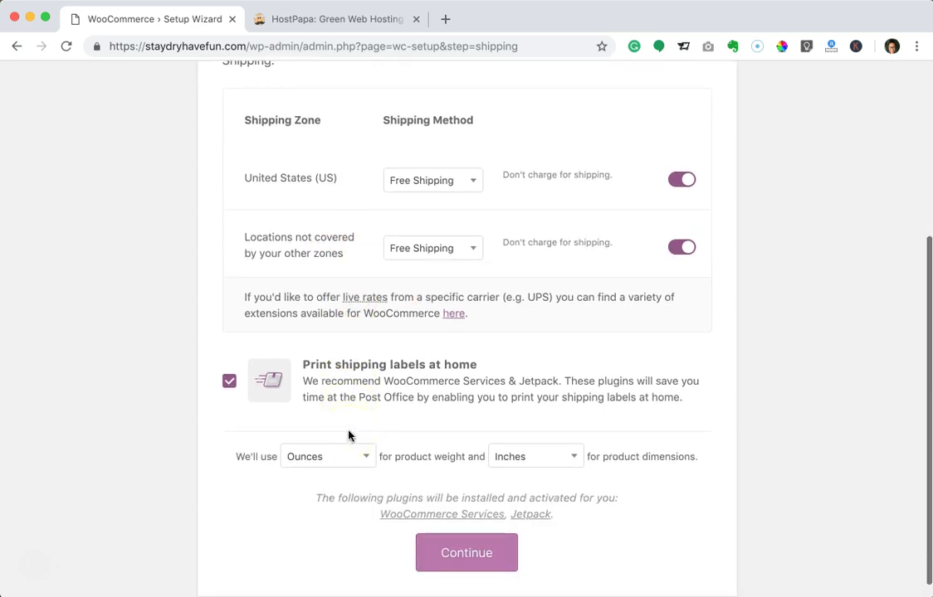
click(231, 366)
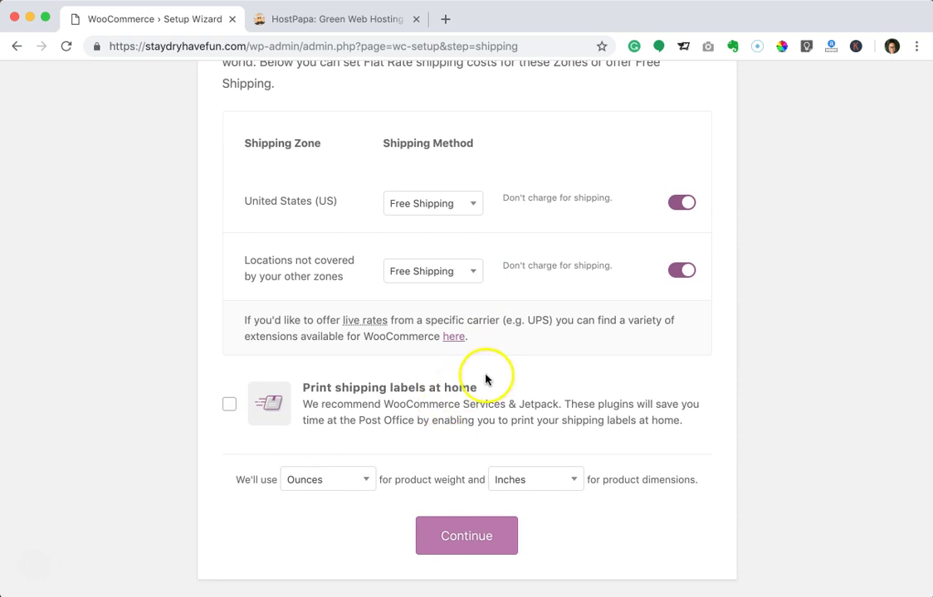
scroll(463, 362, up, 5)
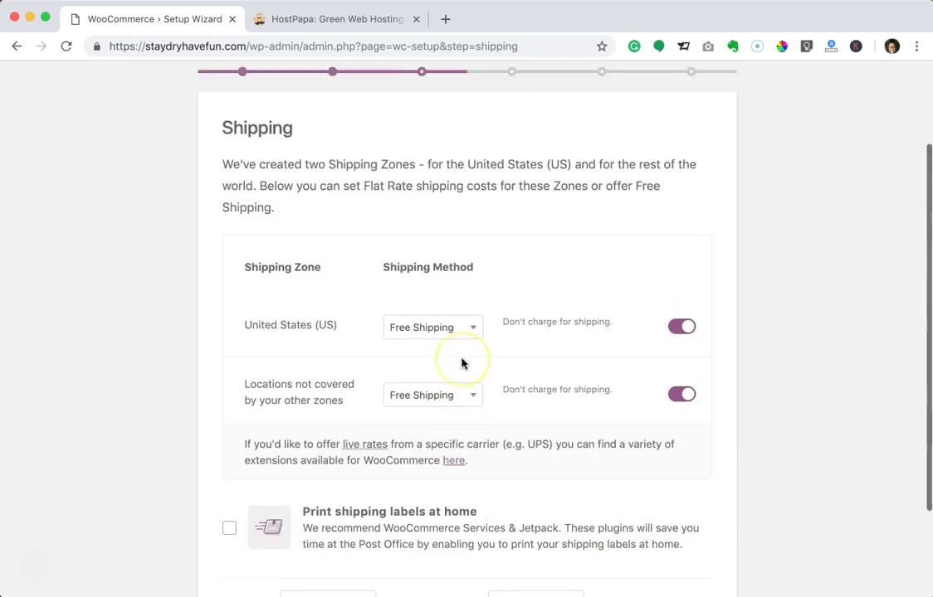
scroll(463, 363, down, 3)
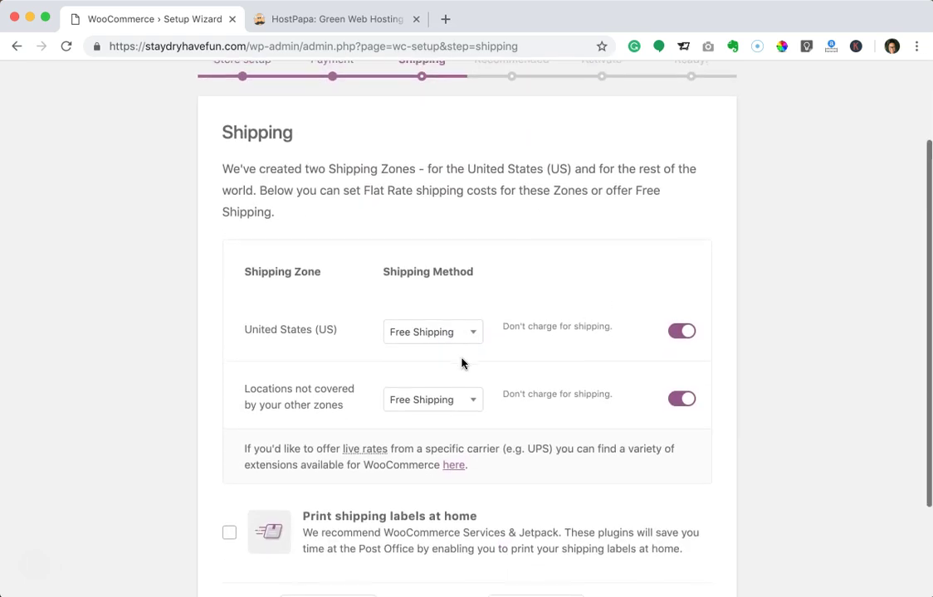
scroll(462, 363, down, 3)
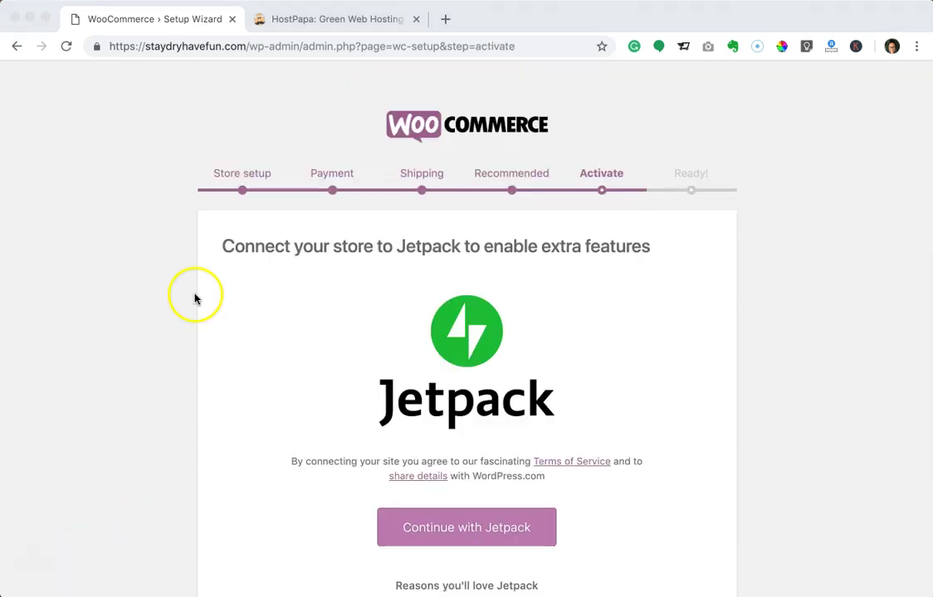
Examine the Jetpack connection stage of the setup wizard, including its listed benefits and the option to skip it.
click(264, 312)
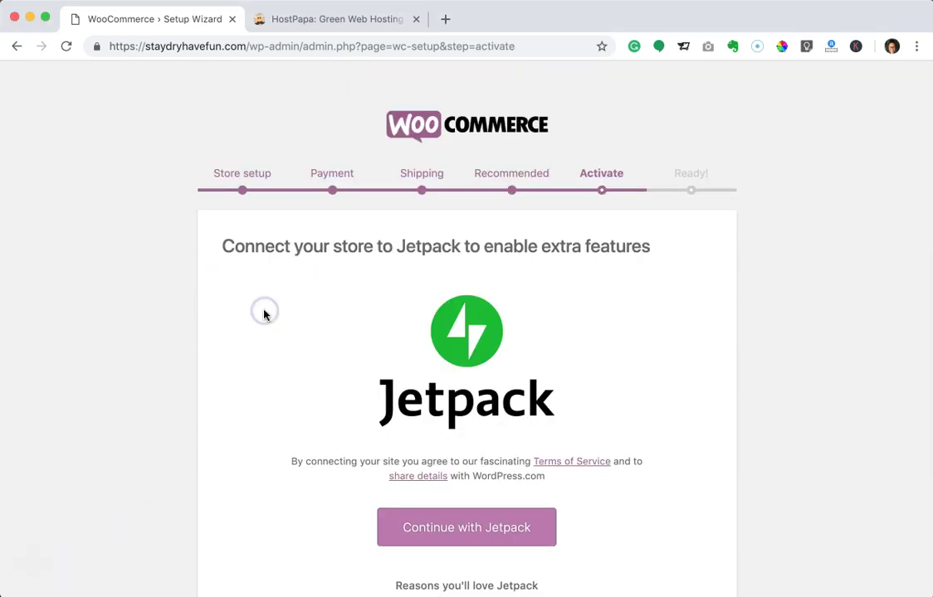
scroll(264, 315, down, 4)
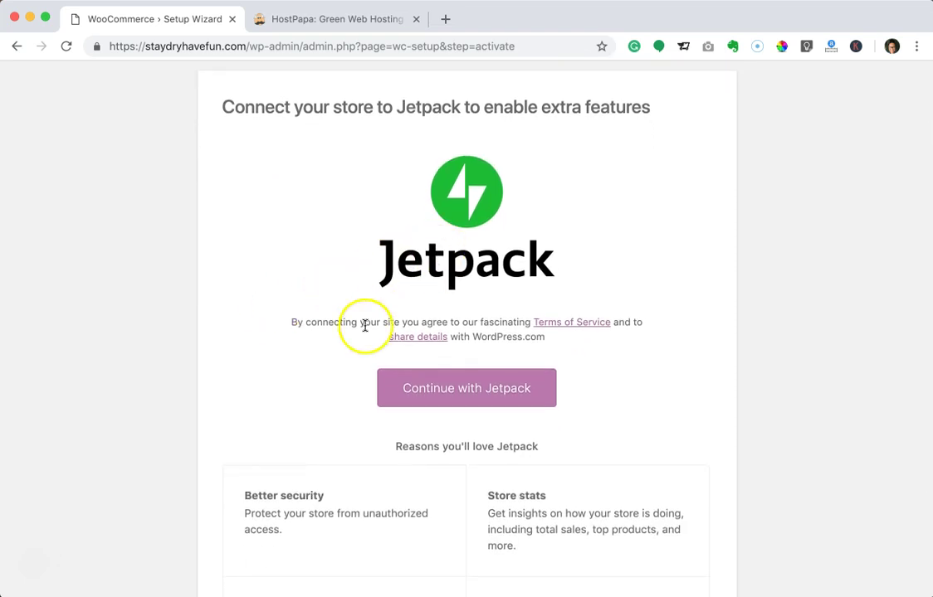
scroll(350, 347, down, 5)
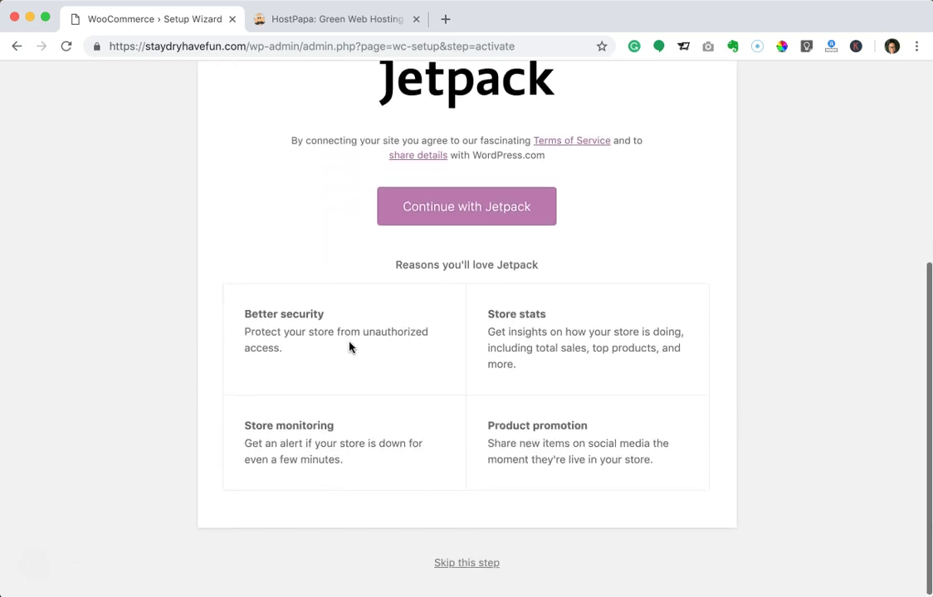
scroll(337, 426, up, 6)
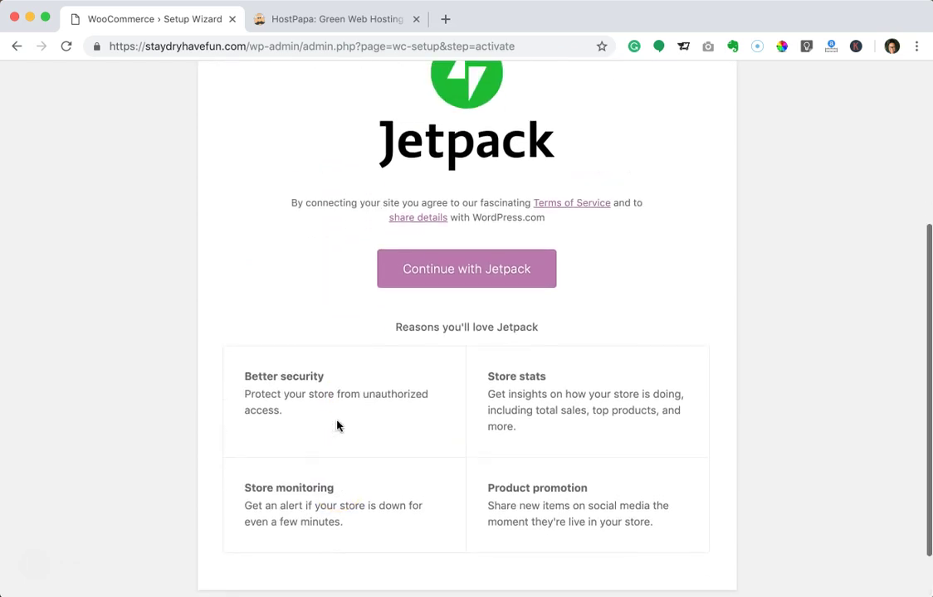
scroll(337, 426, up, 2)
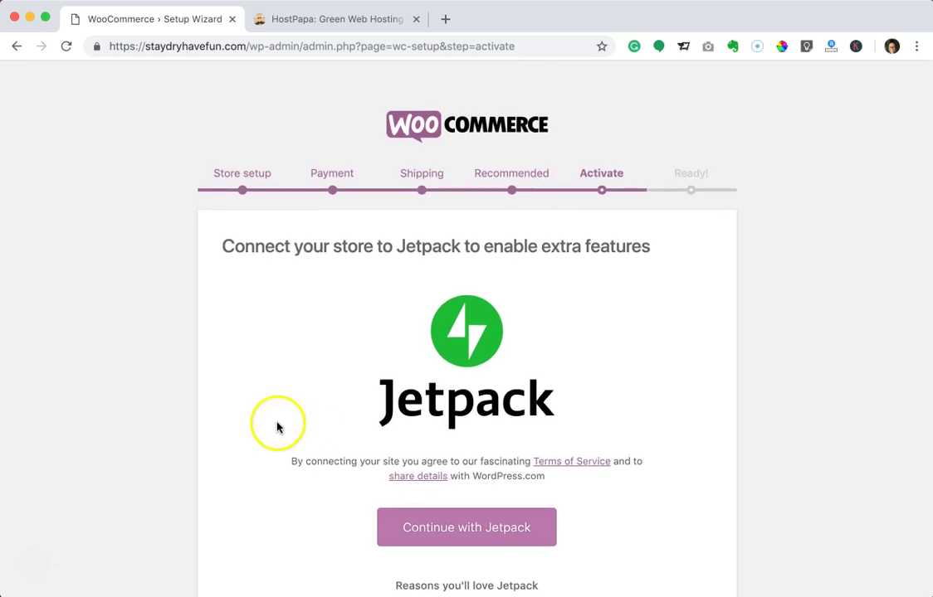
Move past the Jetpack connection stage and review the next-step options on the setup wizard's Ready page.
scroll(188, 432, down, 1)
scroll(185, 431, down, 3)
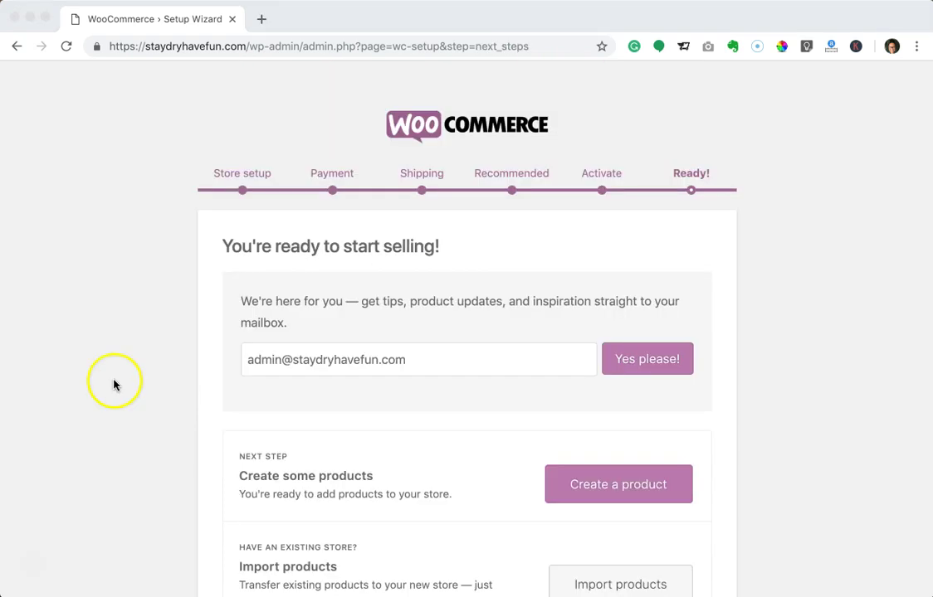
click(115, 385)
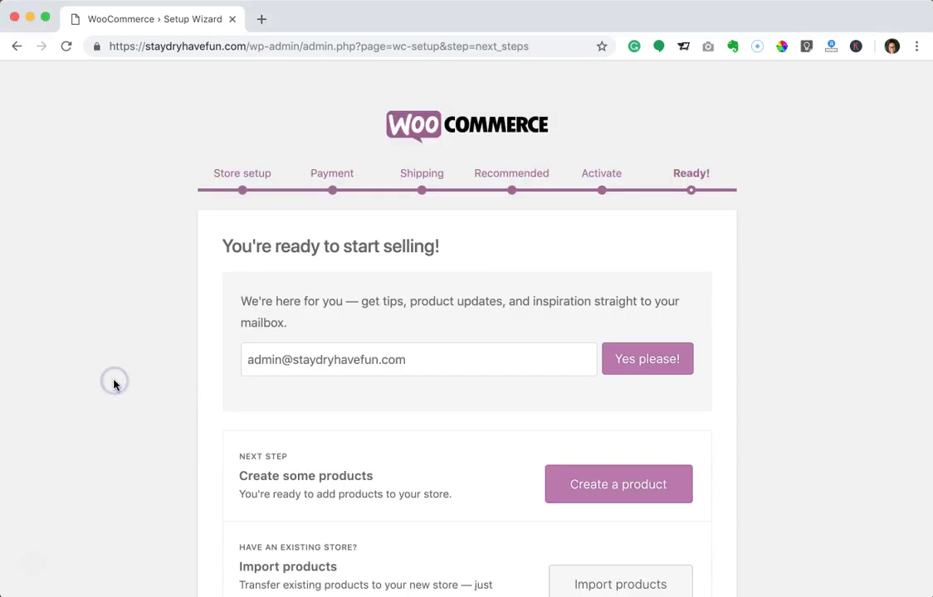
scroll(139, 358, down, 3)
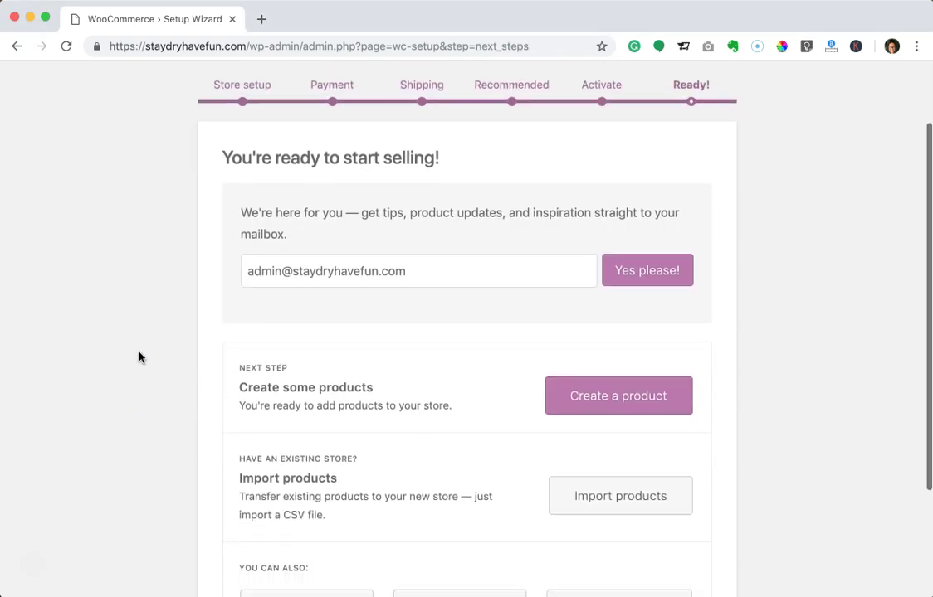
click(202, 353)
scroll(204, 352, down, 3)
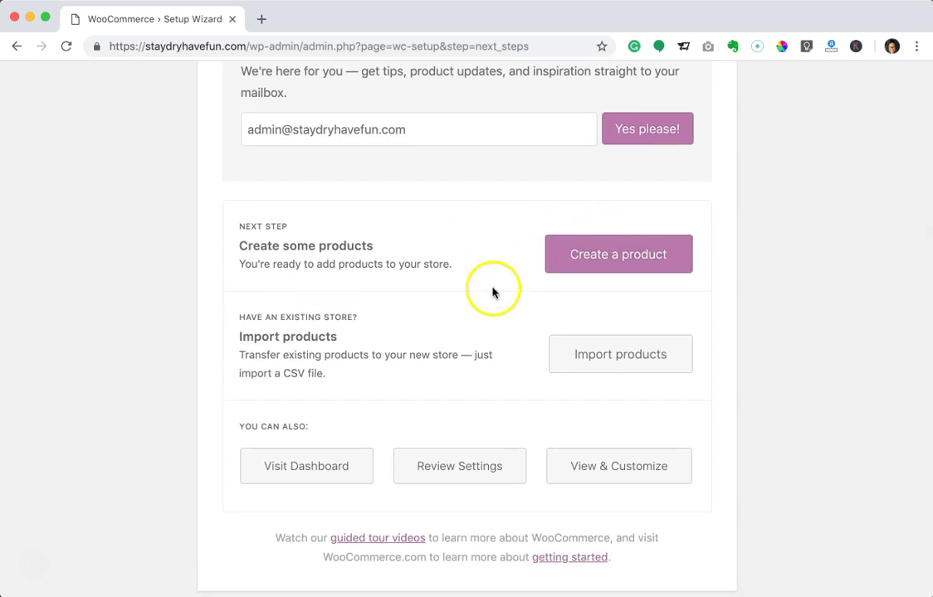
scroll(483, 292, down, 1)
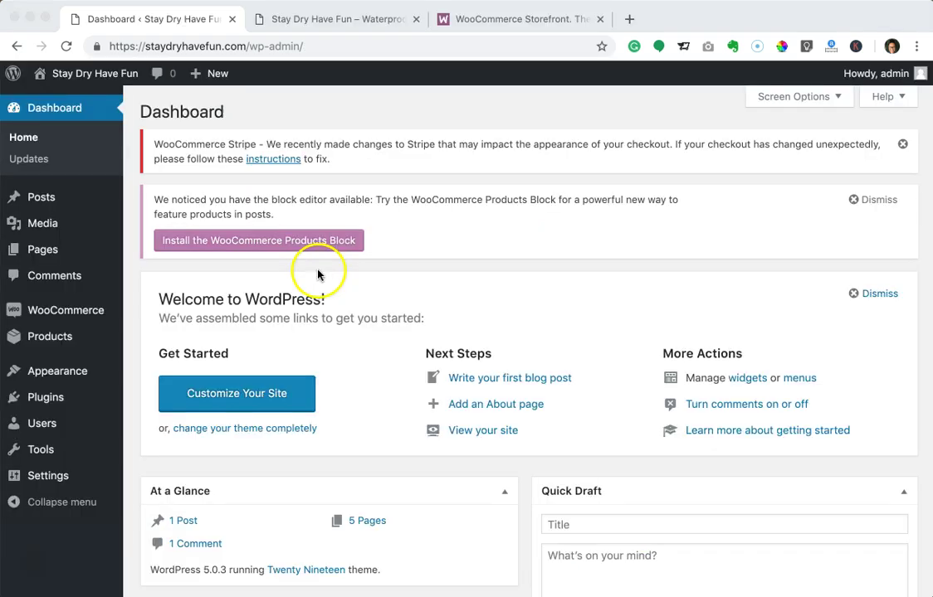
Look over the Stay Dry Have Fun site's front page in its current theme, including the widgets below the post.
click(318, 275)
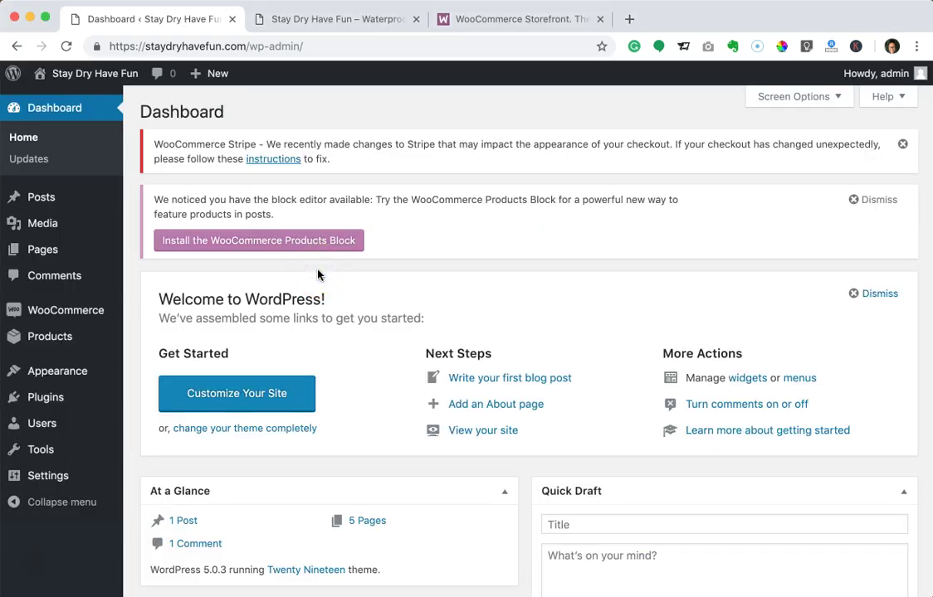
click(319, 19)
scroll(504, 259, down, 1)
scroll(504, 259, down, 15)
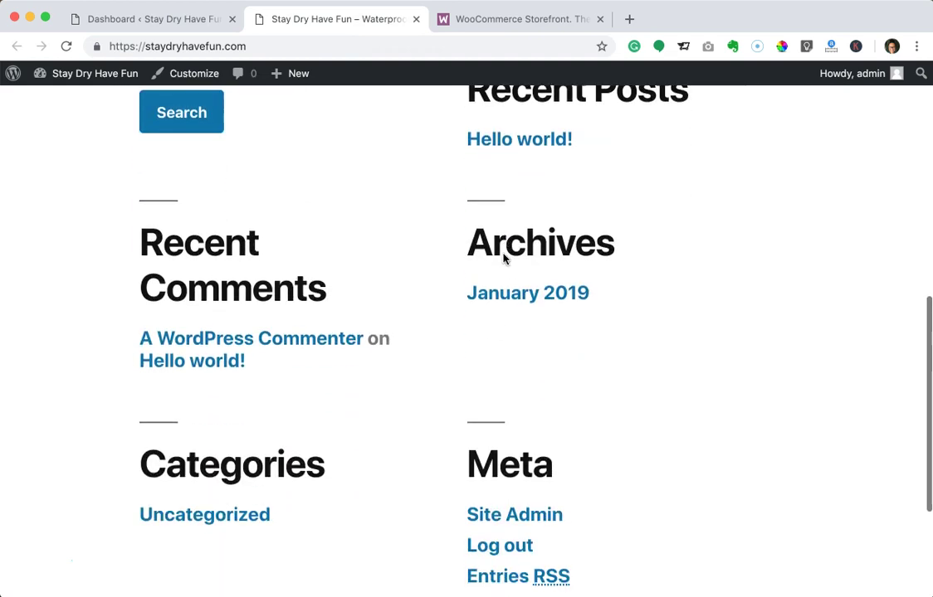
scroll(504, 259, up, 20)
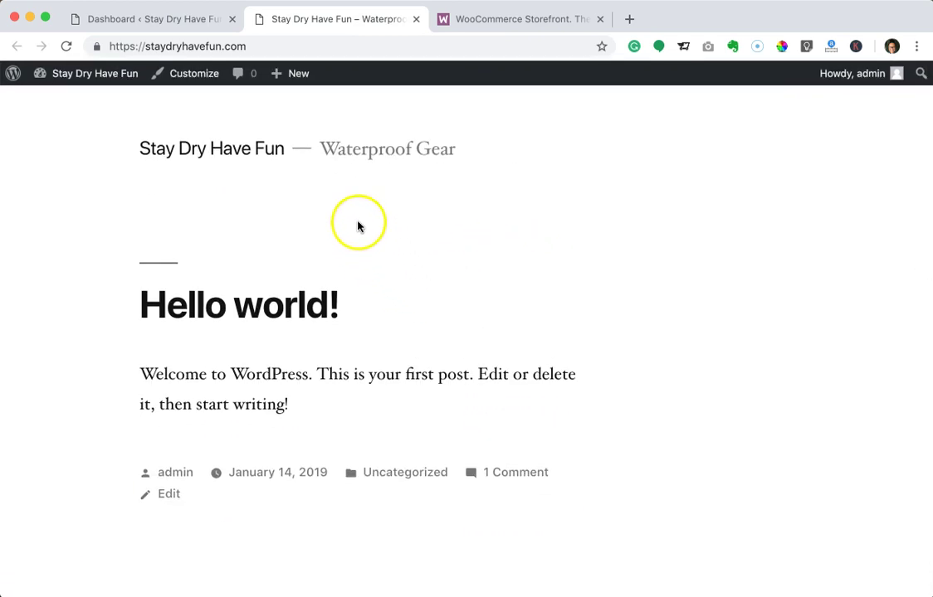
Add the free Storefront theme to the cart from woocommerce.com/storefront, and return to the WordPress dashboard by closing the cart page.
click(488, 25)
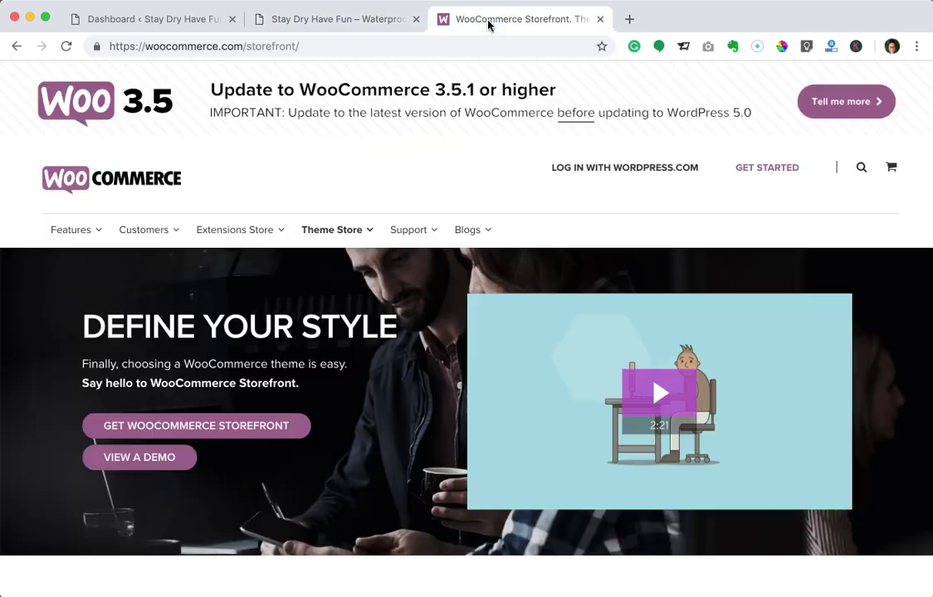
click(399, 17)
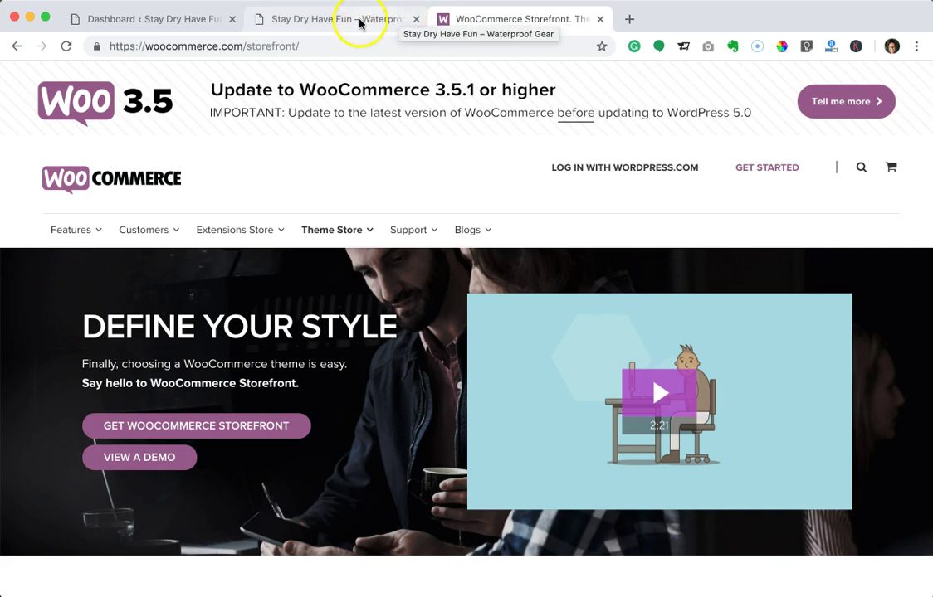
click(334, 45)
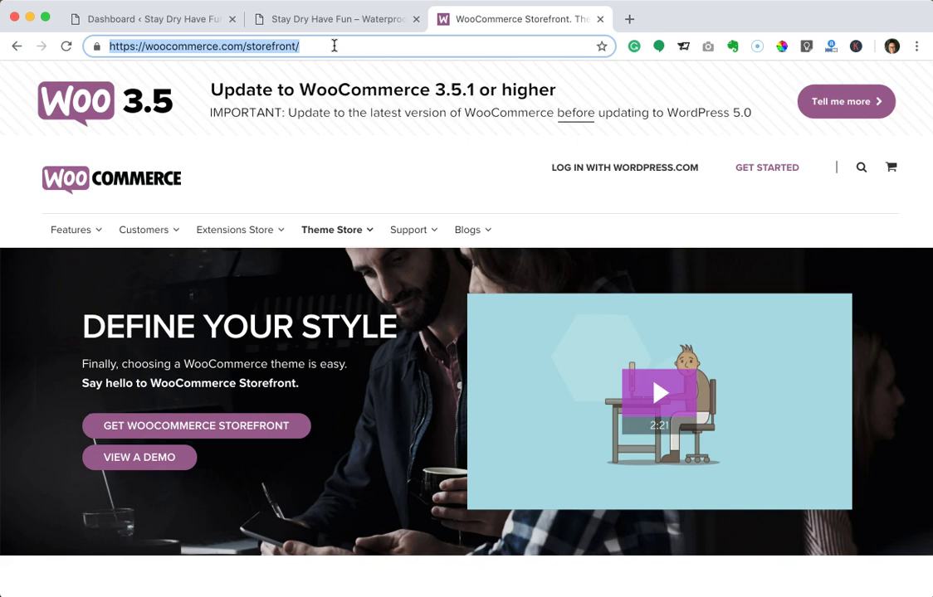
click(490, 219)
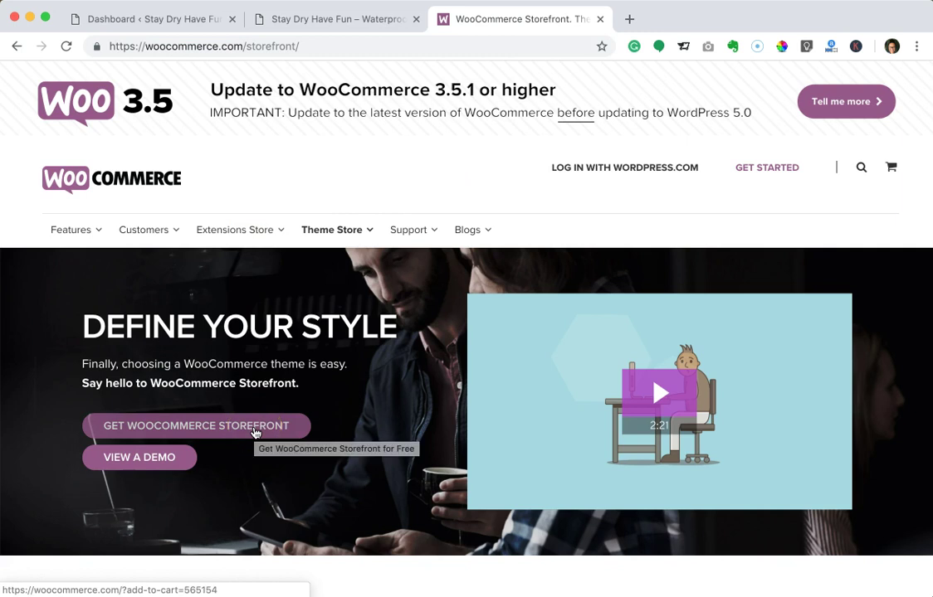
click(255, 430)
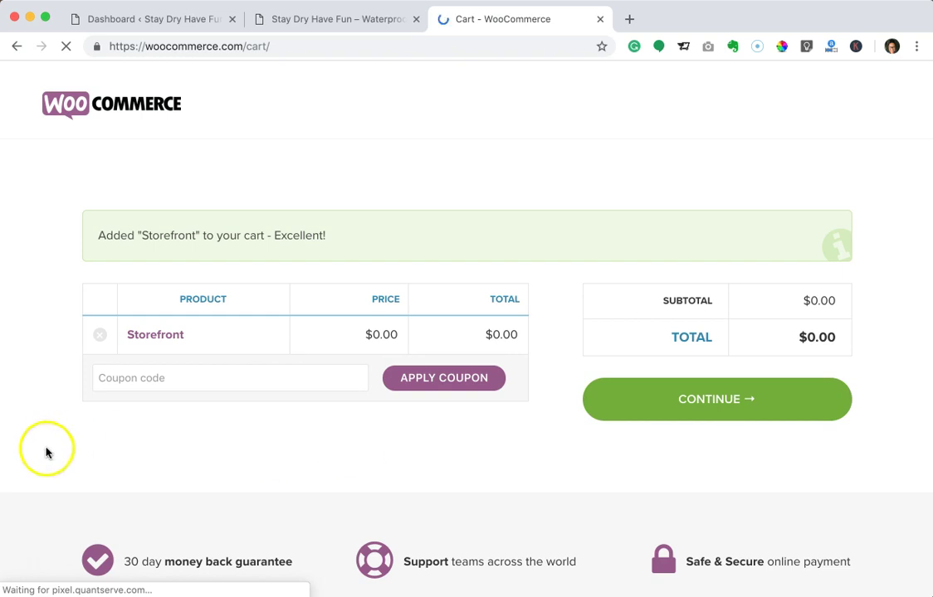
key(super+w)
click(372, 296)
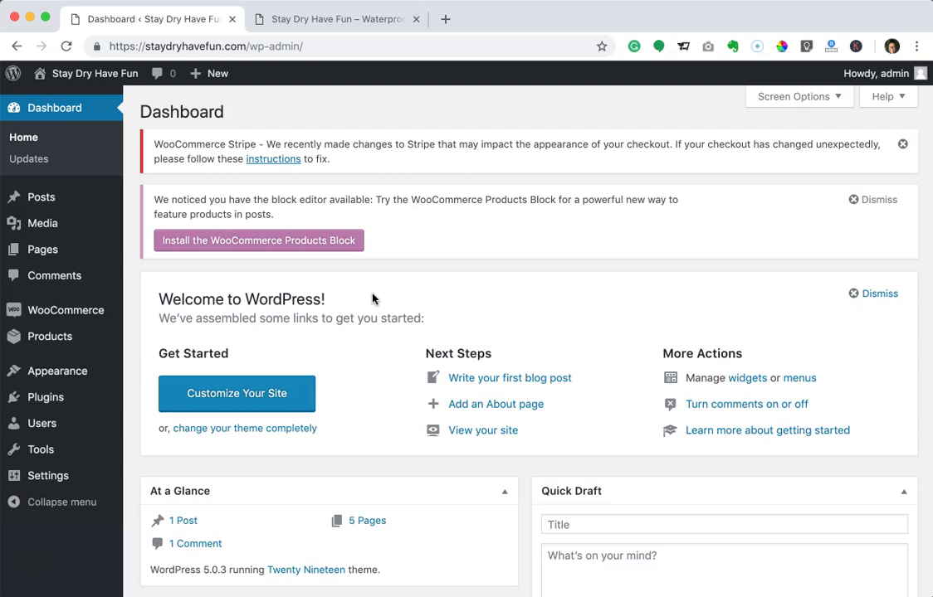
Open the upload form for adding a new theme in .zip format to the WordPress site.
mouse_move(73, 387)
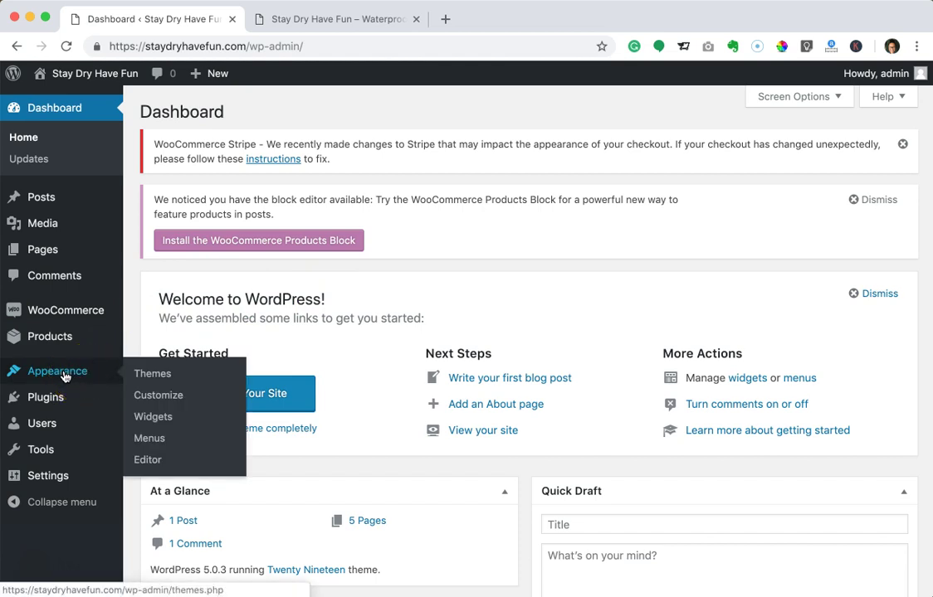
click(153, 377)
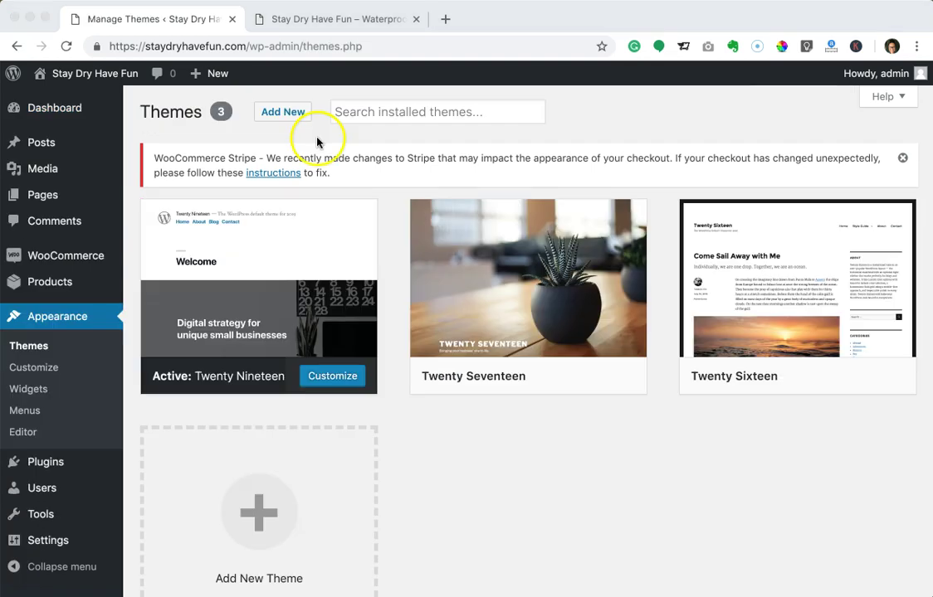
click(282, 118)
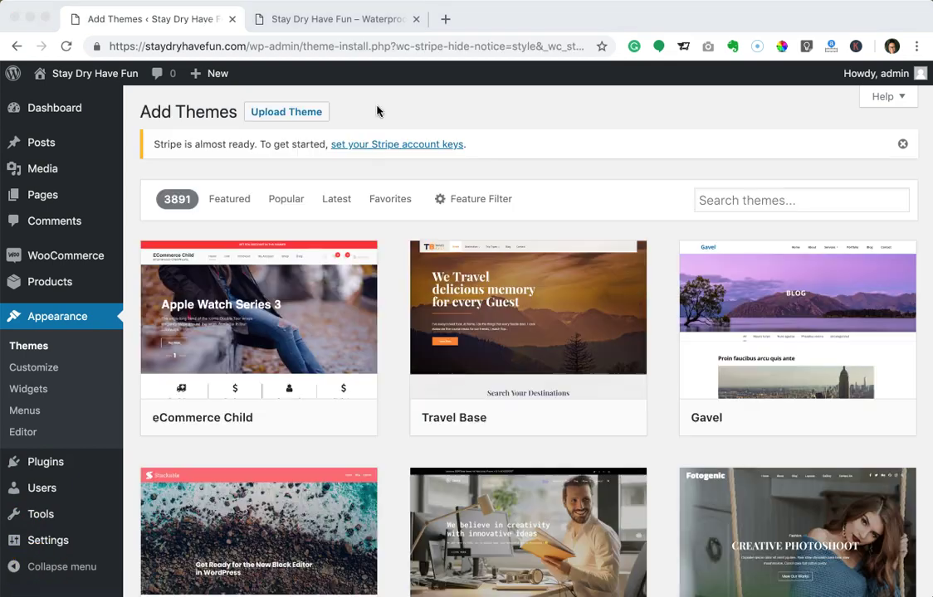
click(377, 111)
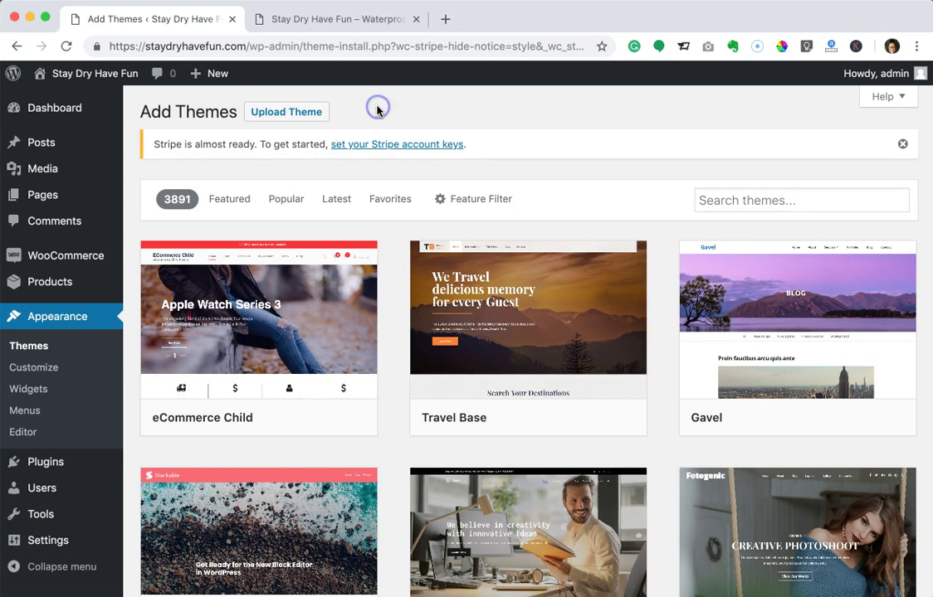
click(291, 114)
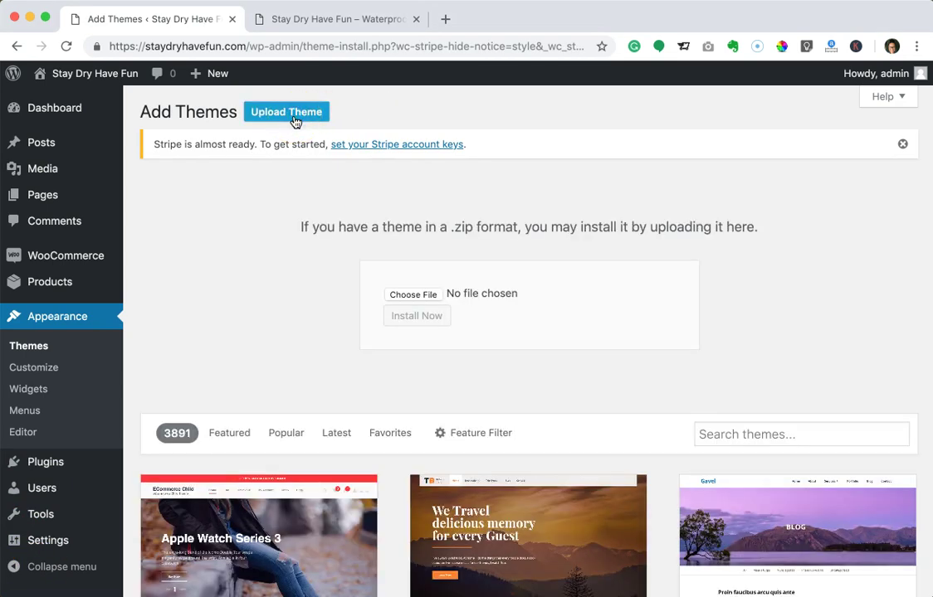
Choose storefront.2.4.2.zip from the Downloads folder as the theme file to upload.
click(417, 287)
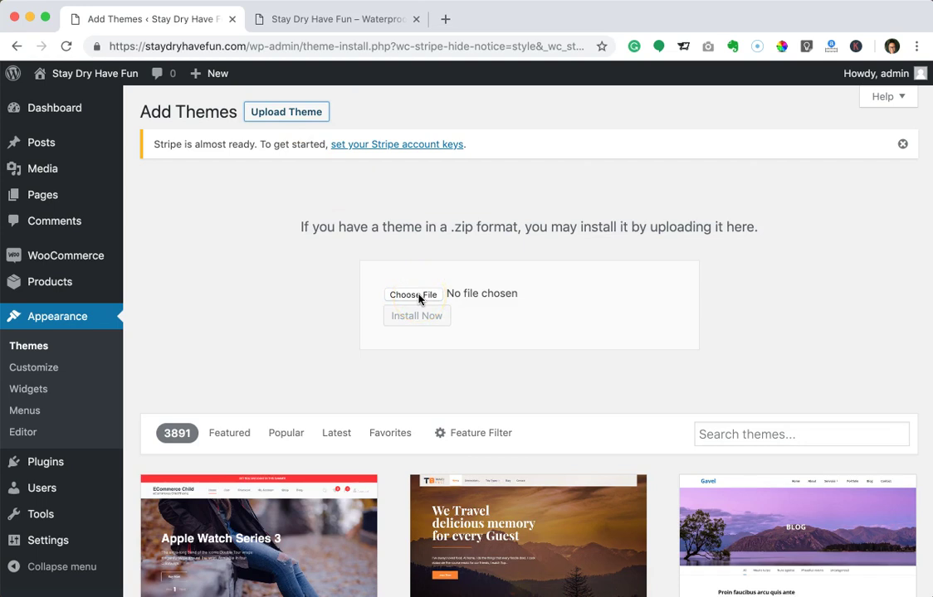
click(419, 297)
click(380, 210)
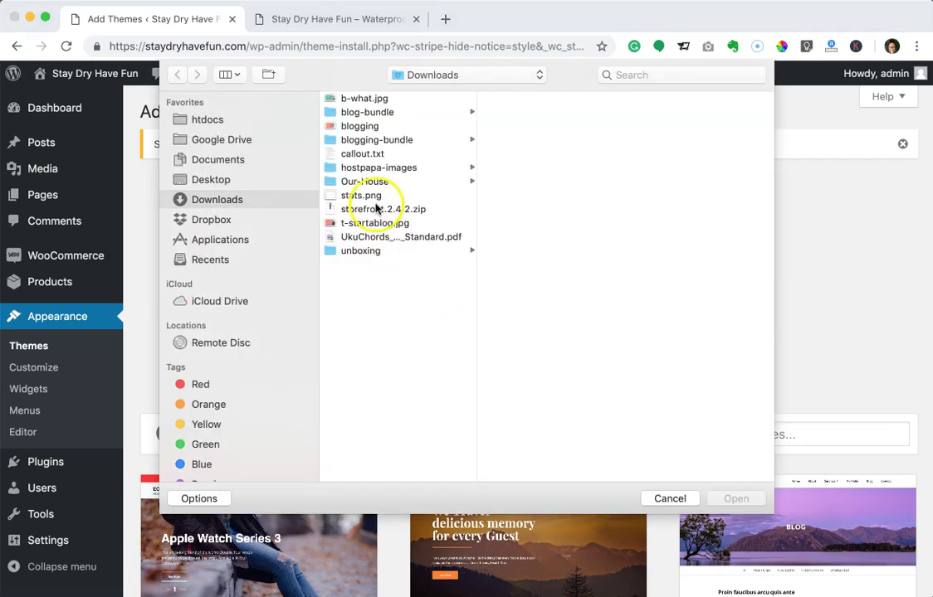
click(377, 209)
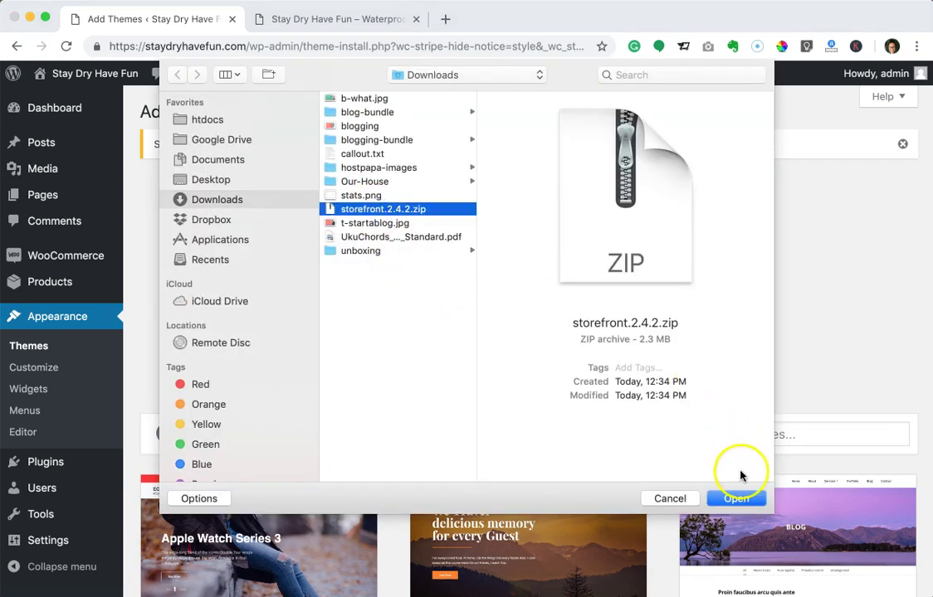
click(738, 498)
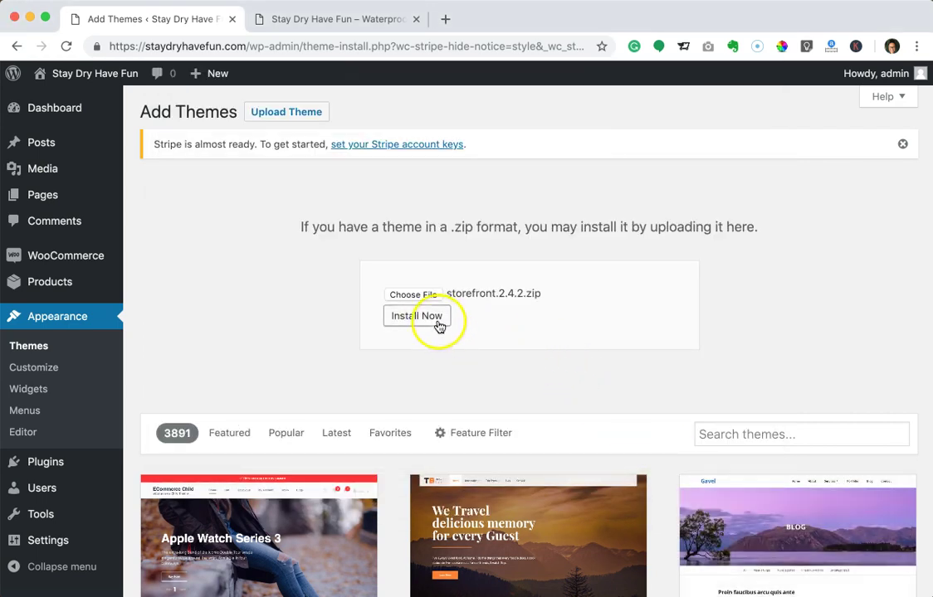
Install the uploaded Storefront theme and activate it on the site.
click(409, 321)
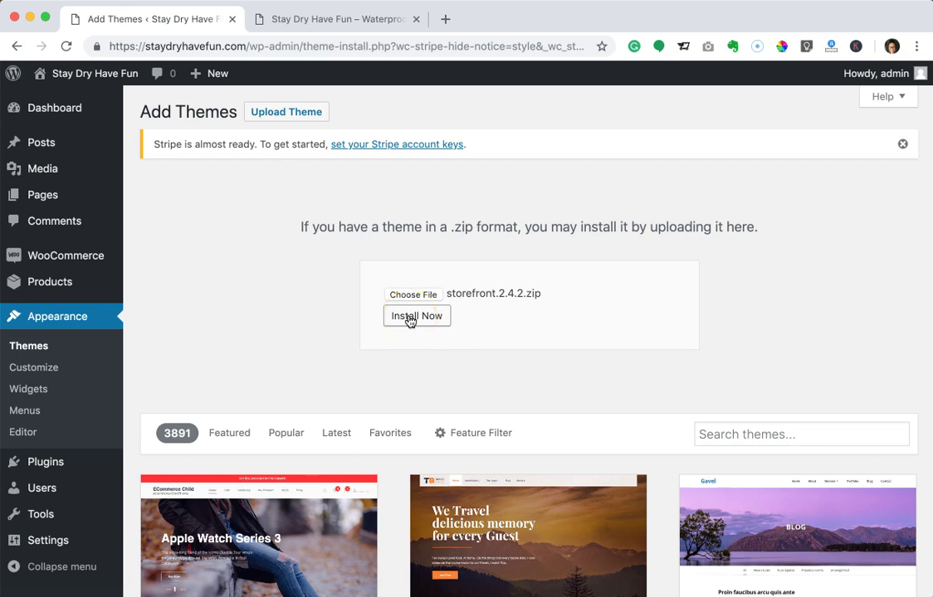
click(409, 321)
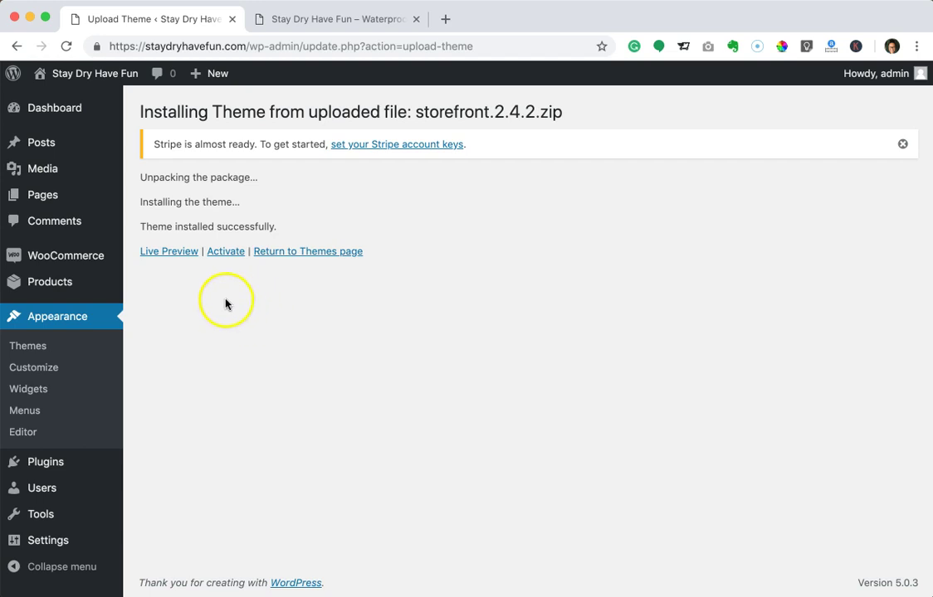
click(225, 253)
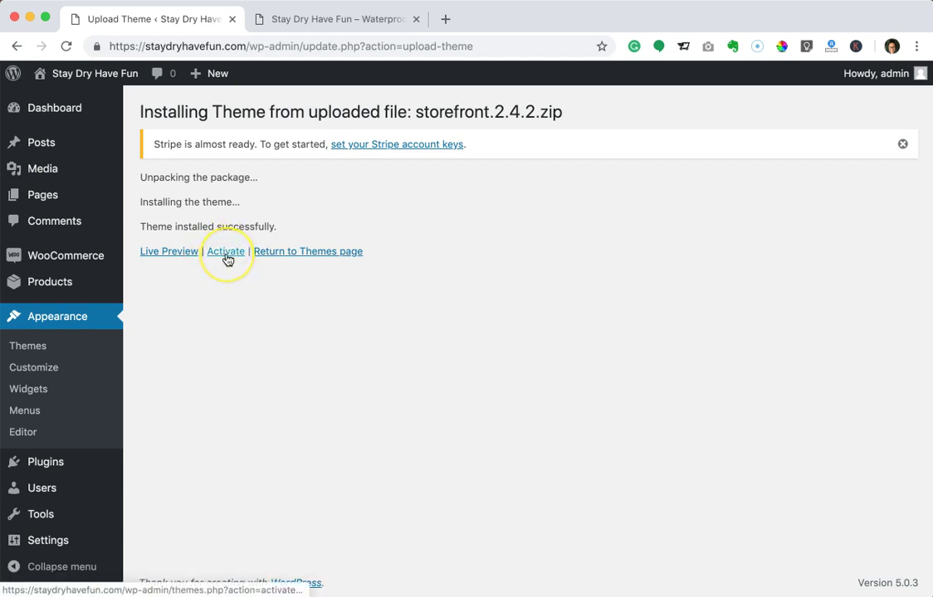
click(227, 255)
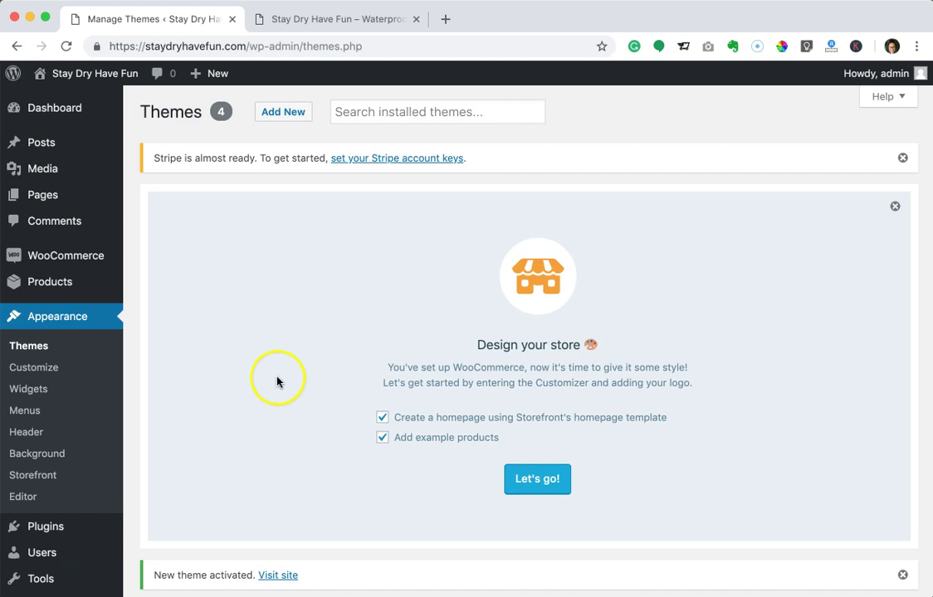
Examine the site's front page and its Shop page in the Storefront theme.
click(327, 20)
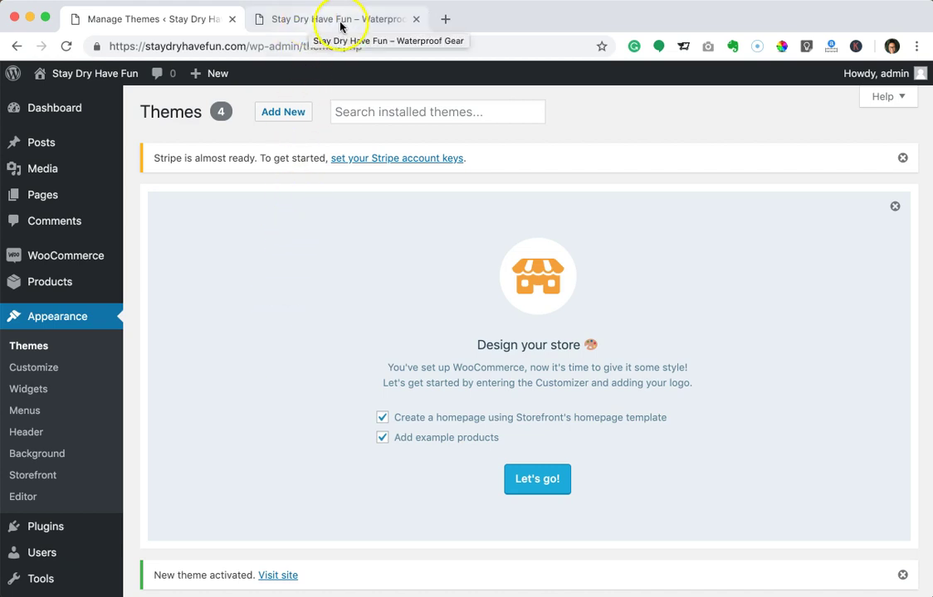
scroll(521, 230, down, 10)
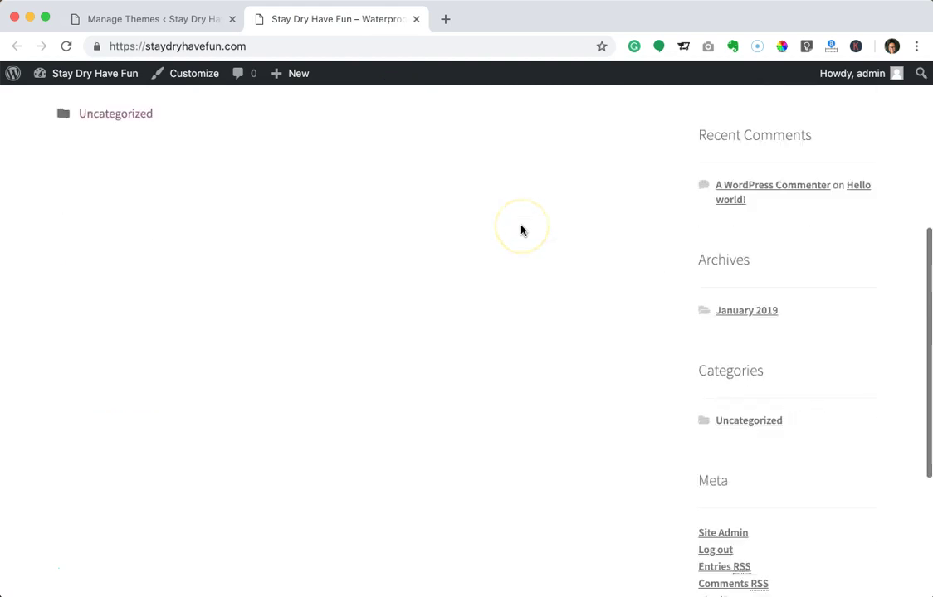
scroll(521, 229, up, 10)
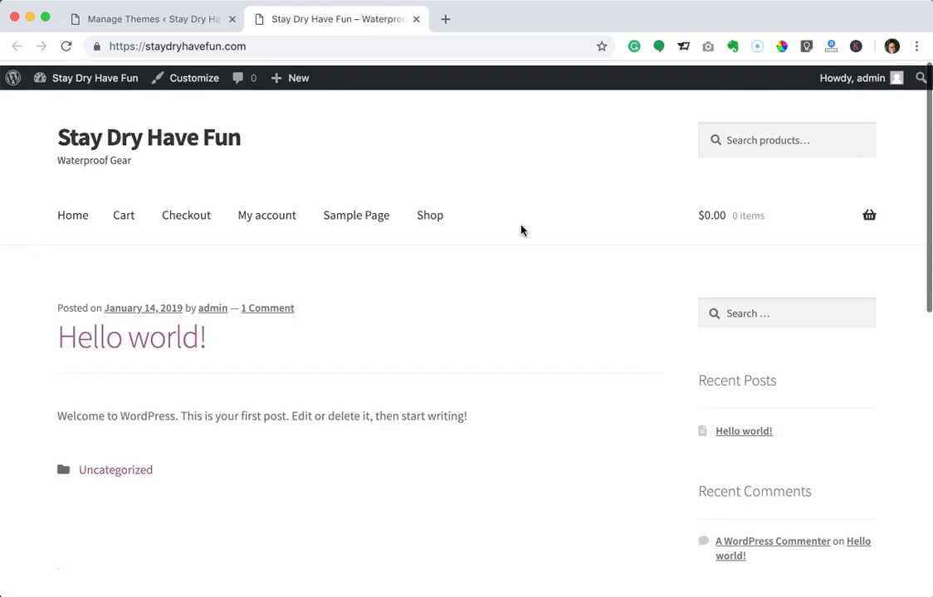
click(431, 214)
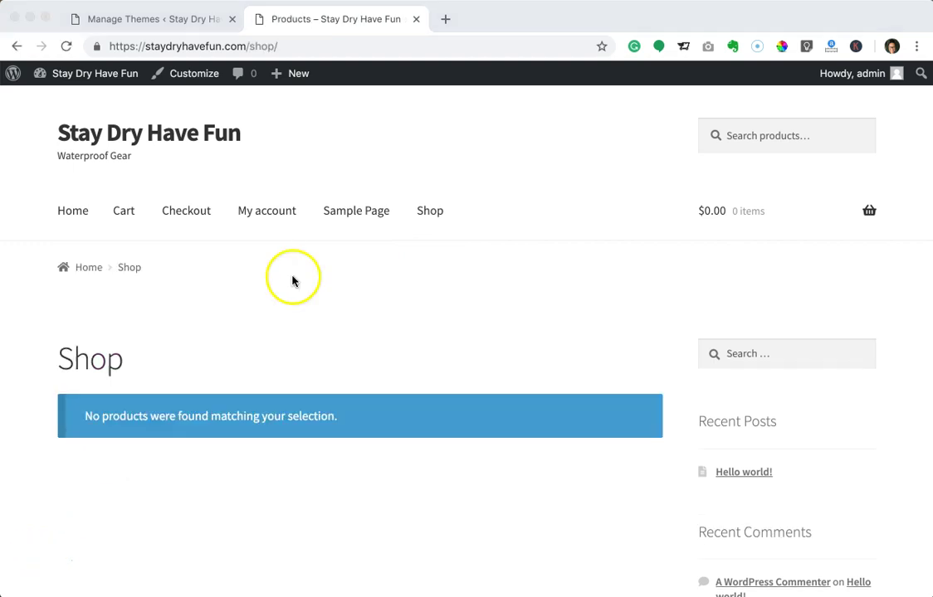
scroll(294, 286, down, 3)
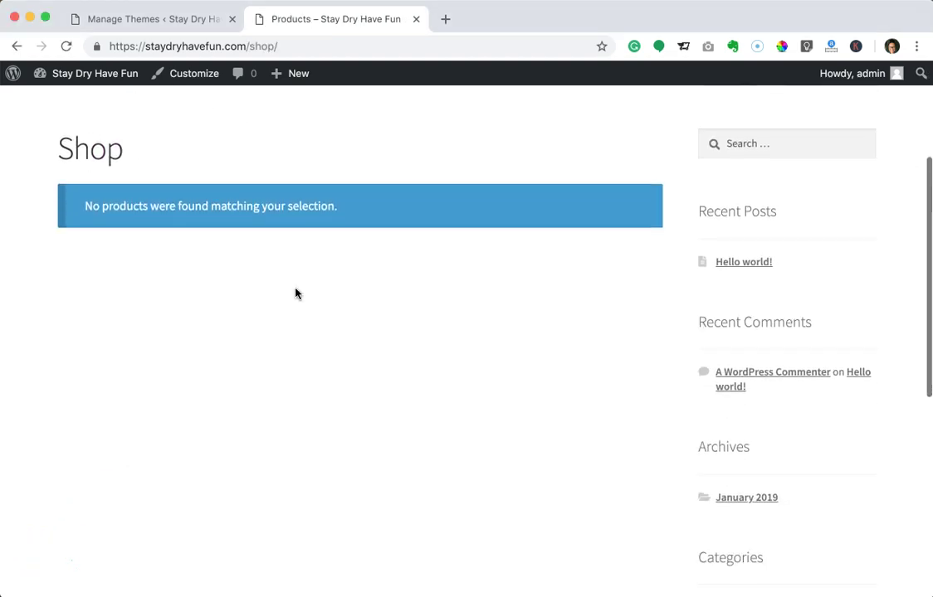
scroll(295, 293, down, 4)
scroll(295, 293, up, 6)
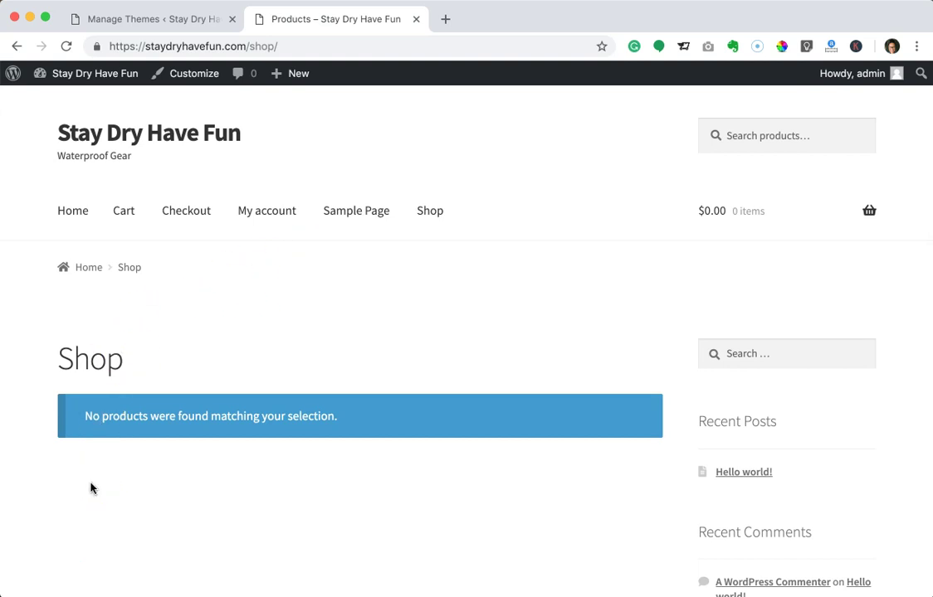
Open the dropship.me website in a new browser tab.
key(super+t)
text(dropship)
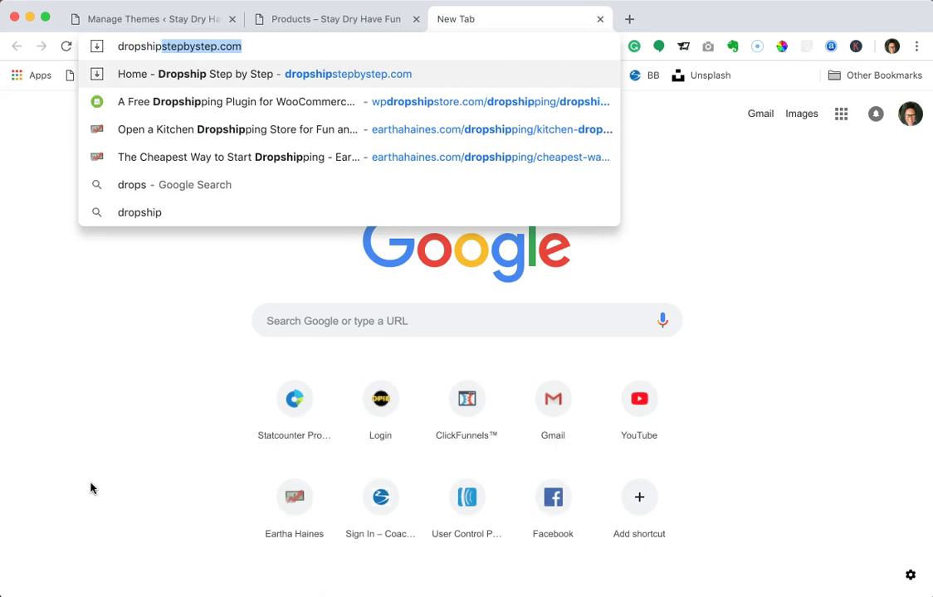
text(.me)
key(Return)
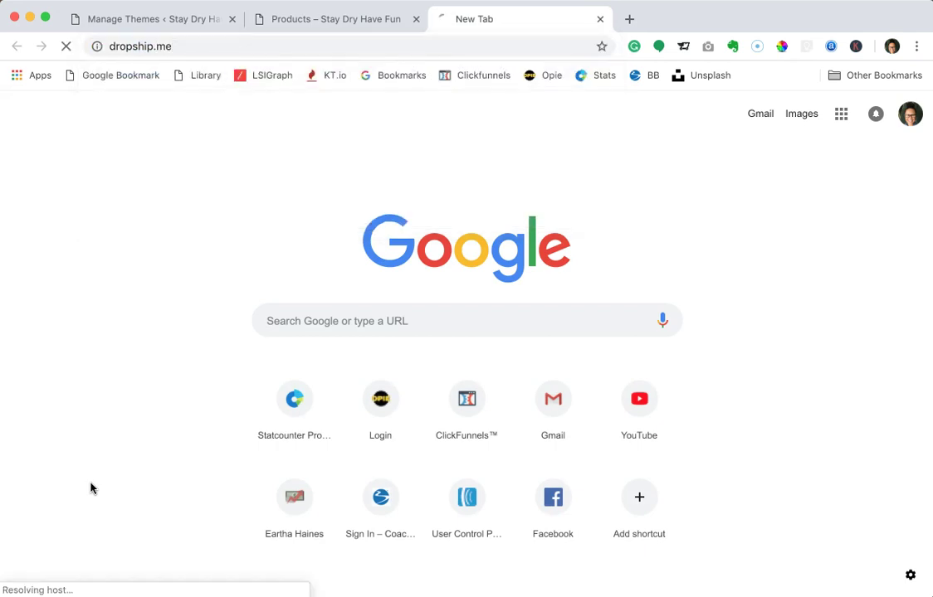
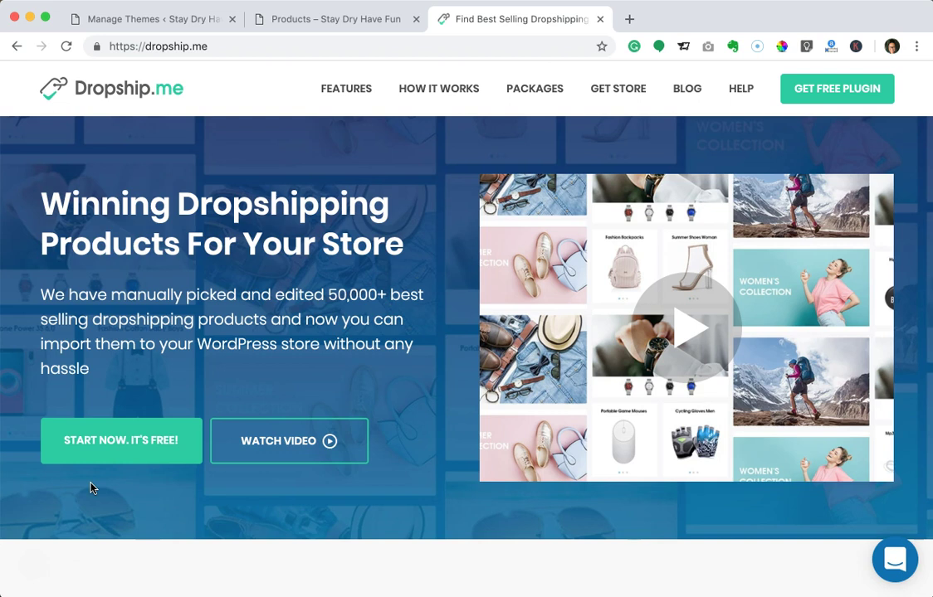
Examine the DropshipMe home page, especially the comparison of stores with and without DropshipMe.
scroll(91, 488, down, 5)
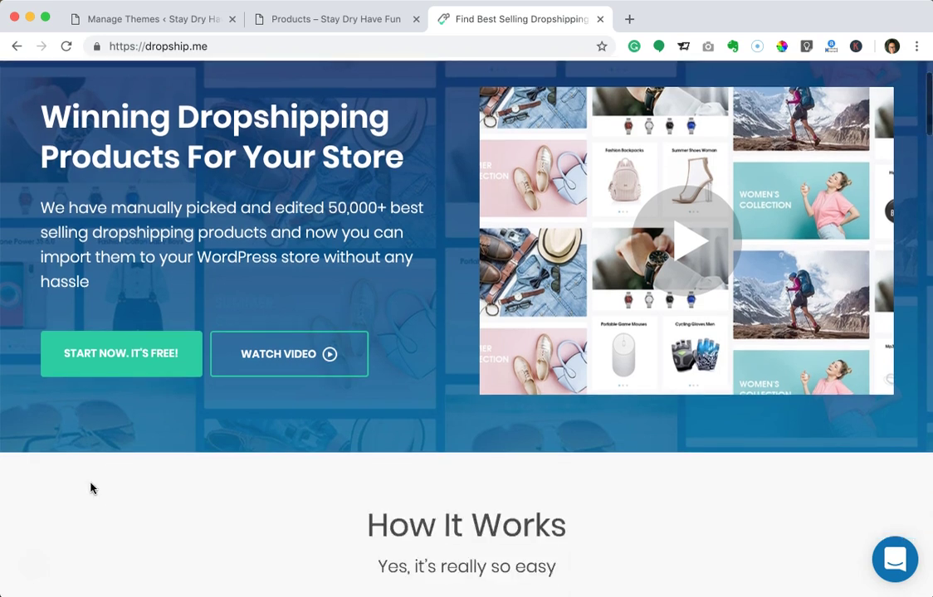
scroll(177, 480, down, 4)
scroll(177, 487, down, 7)
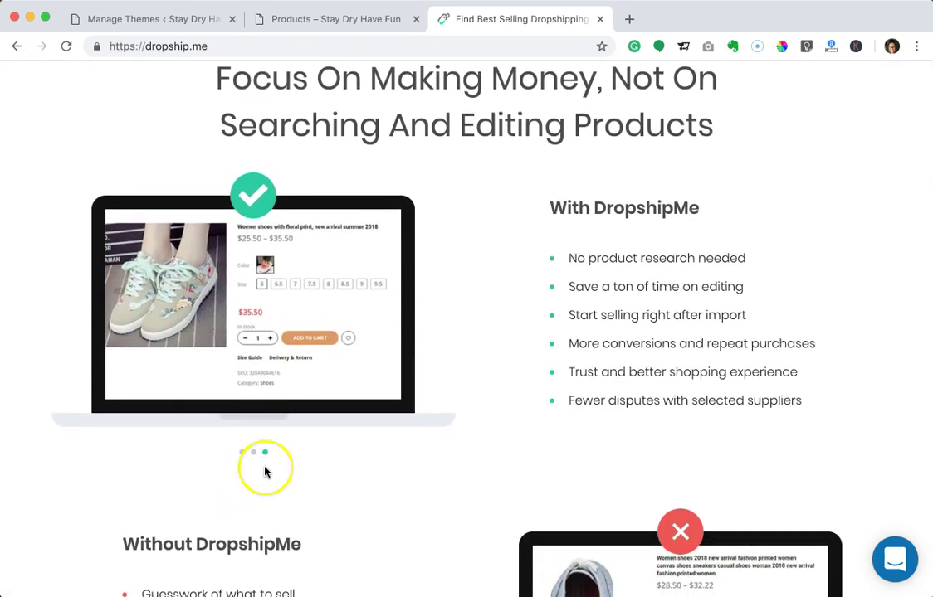
scroll(265, 472, down, 5)
scroll(340, 430, down, 6)
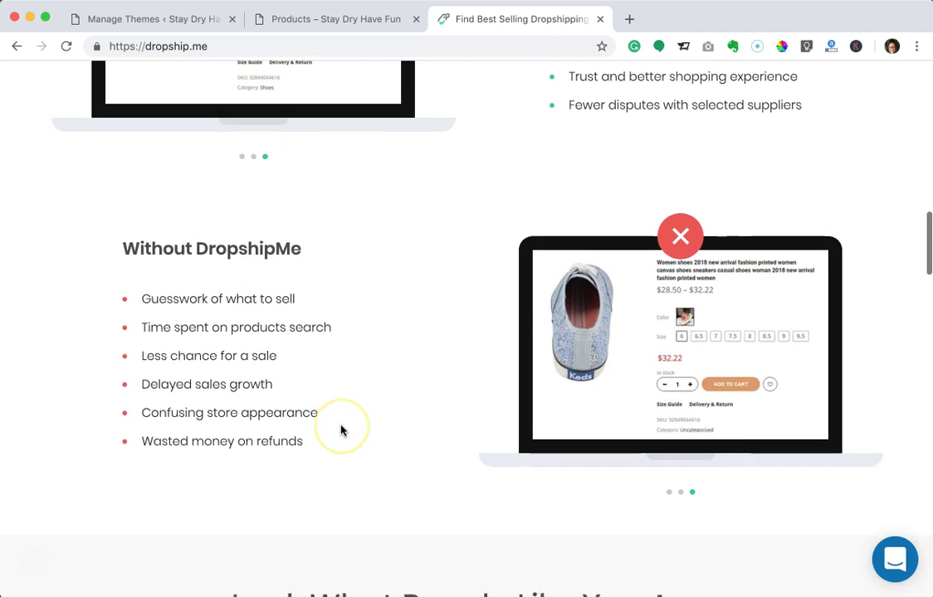
scroll(341, 430, up, 3)
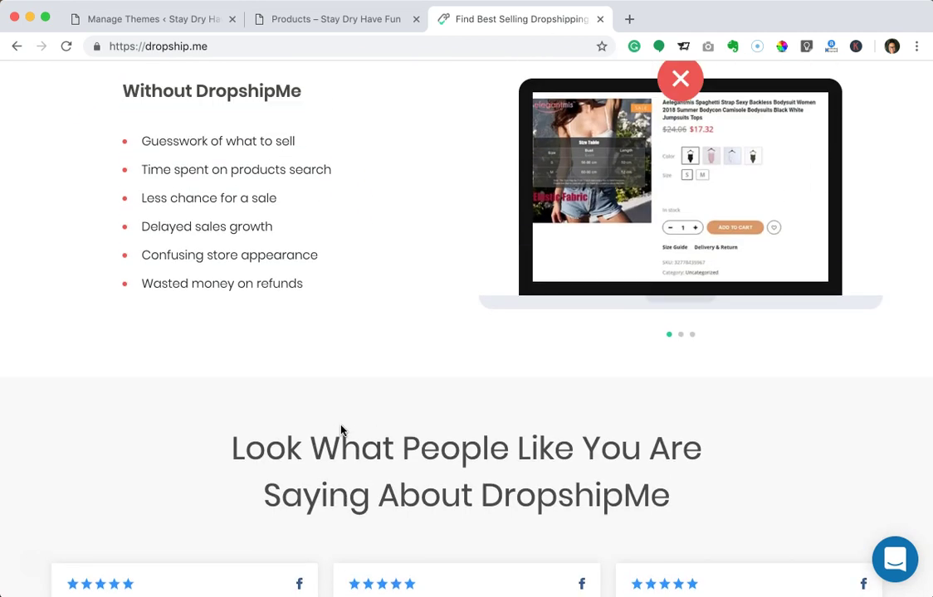
scroll(341, 430, up, 3)
scroll(341, 430, up, 1)
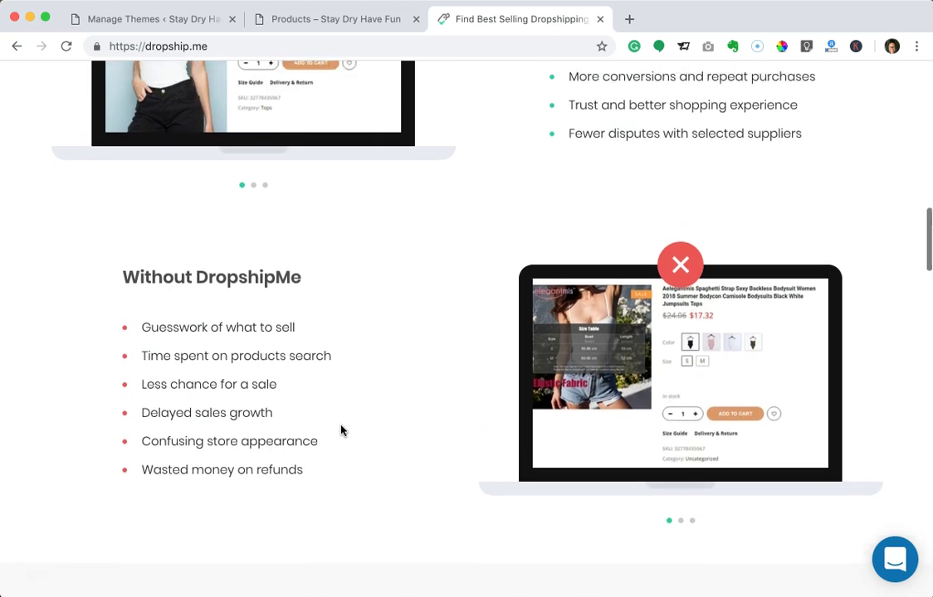
scroll(341, 430, up, 4)
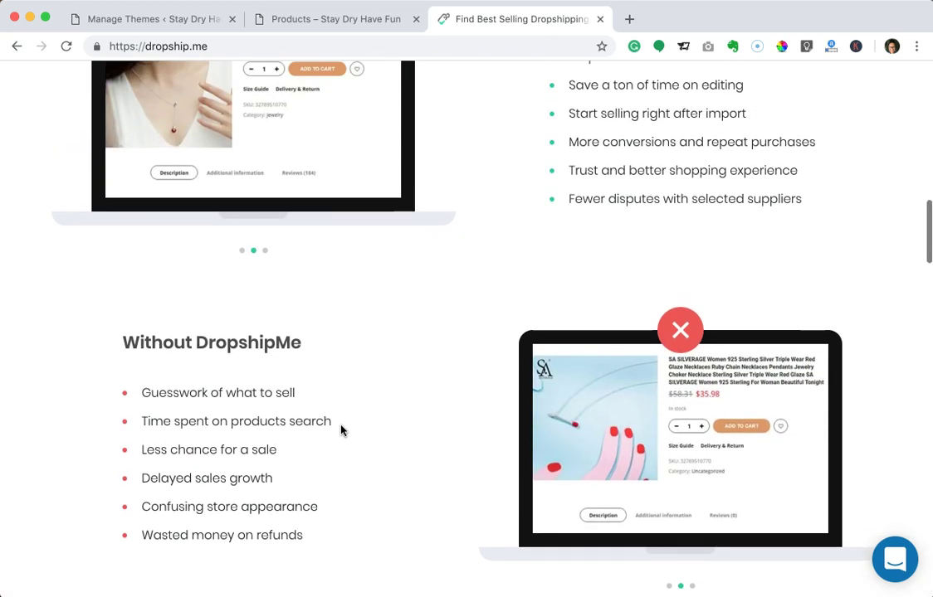
scroll(341, 429, up, 1)
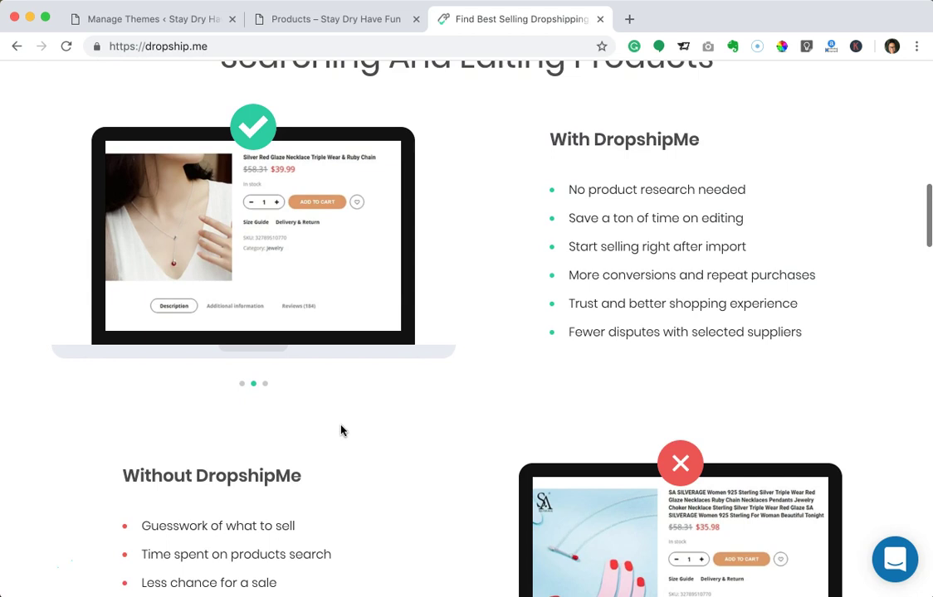
scroll(340, 430, up, 2)
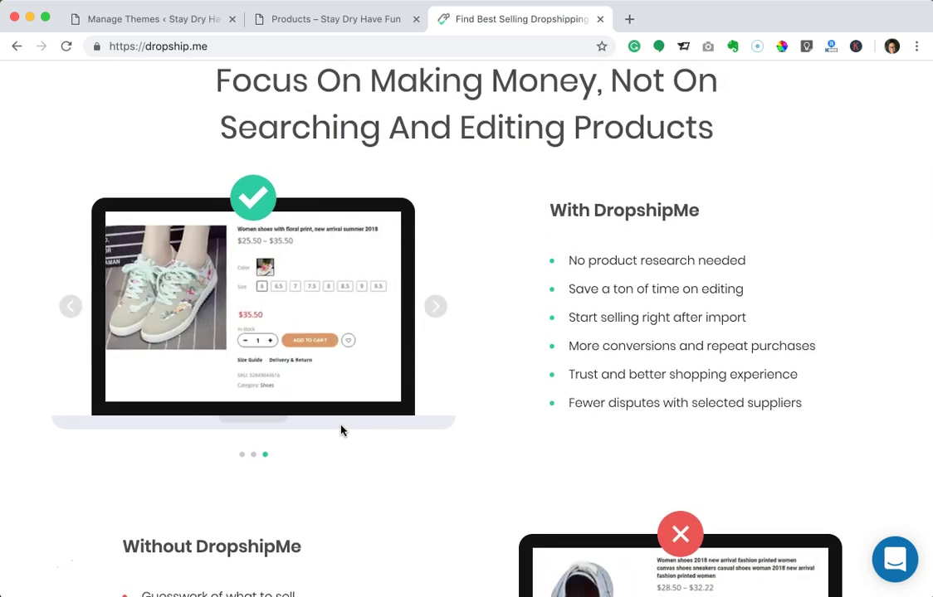
scroll(340, 430, up, 1)
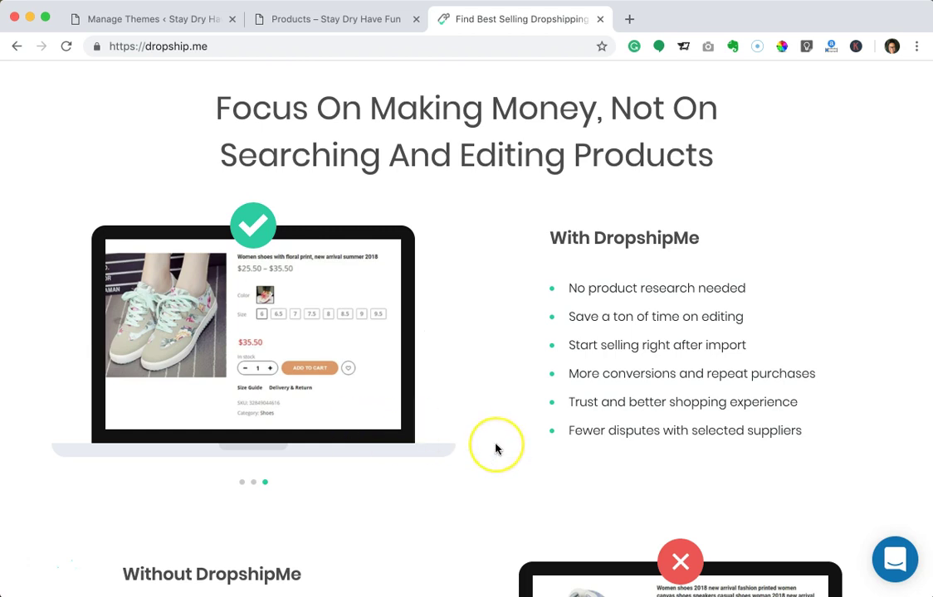
scroll(495, 448, up, 15)
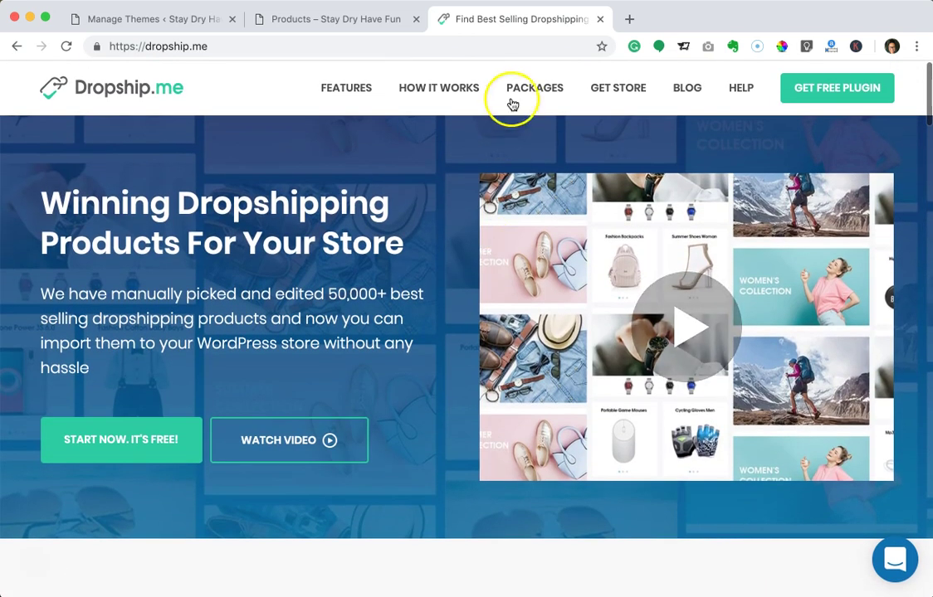
Review the DropshipMe packages and start the free 50 products import package to reach its plugin request page.
click(531, 87)
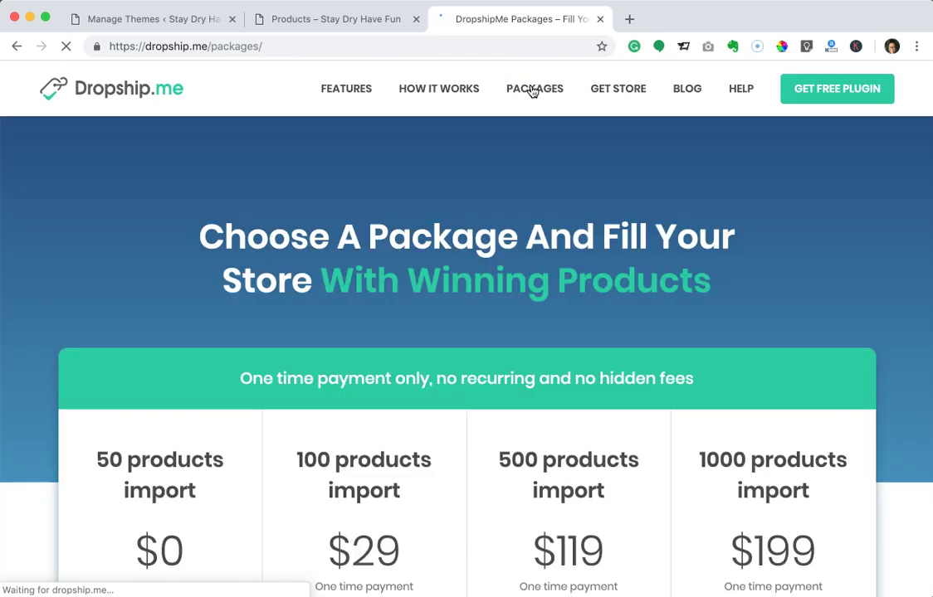
click(533, 184)
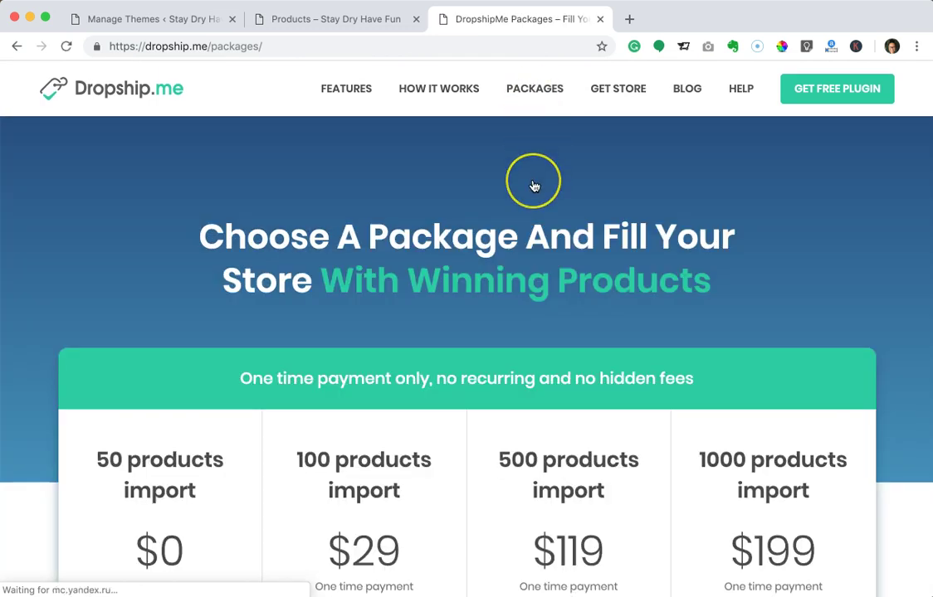
scroll(533, 184, down, 3)
click(458, 426)
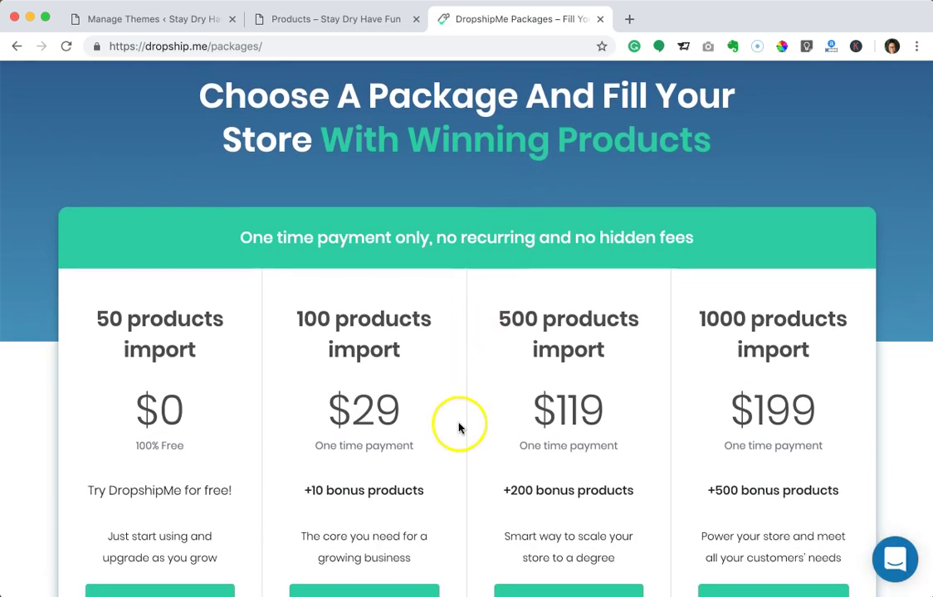
scroll(458, 428, down, 2)
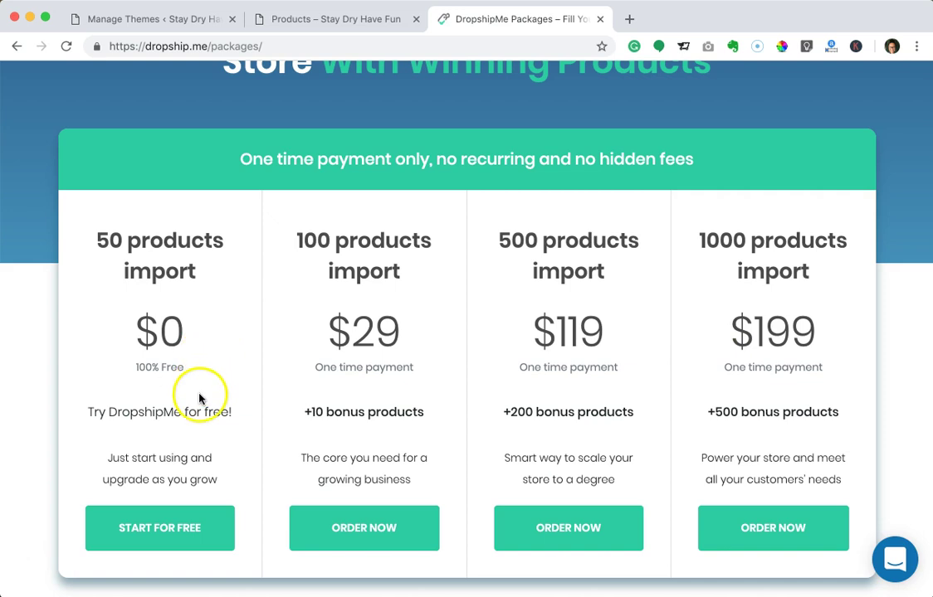
scroll(199, 433, down, 2)
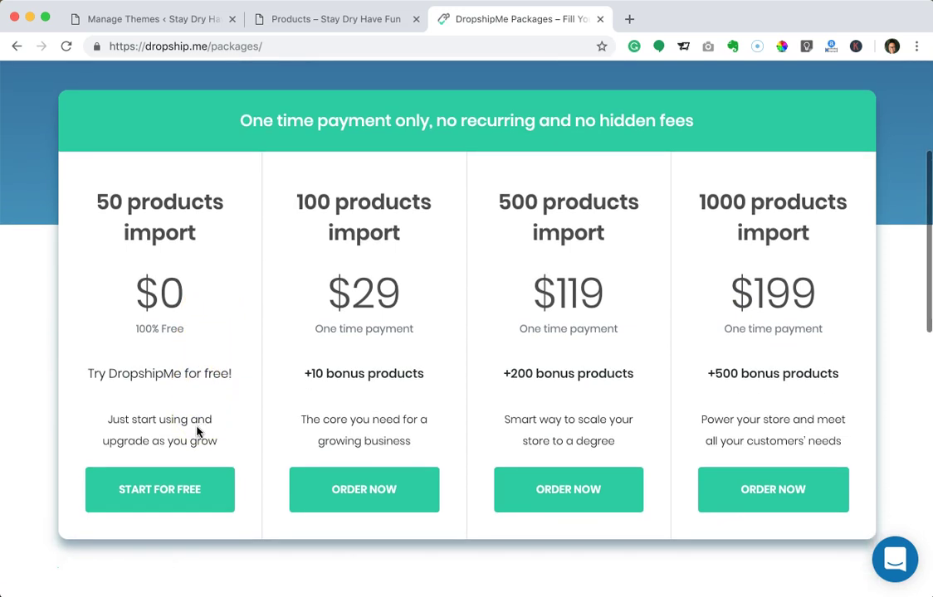
click(184, 493)
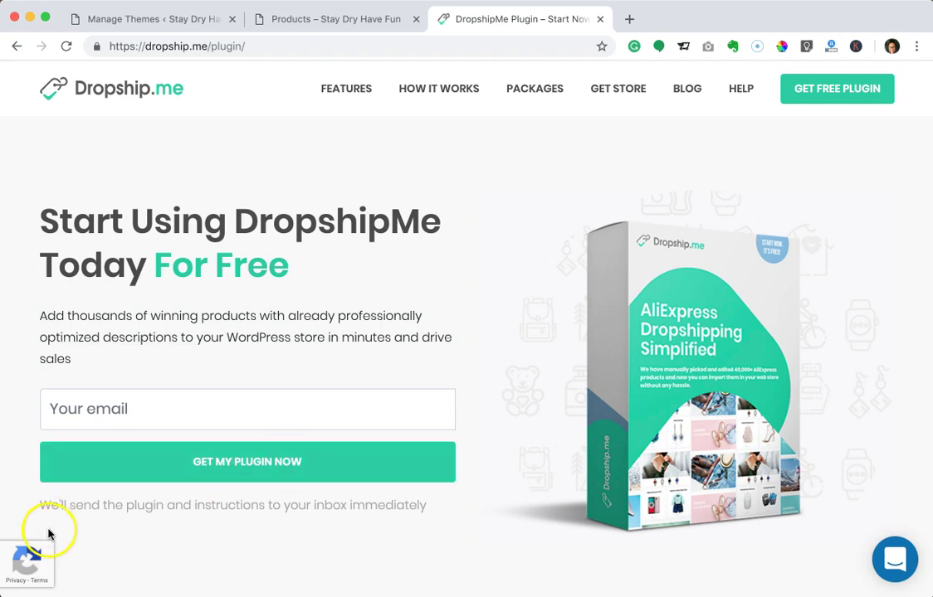
mouse_move(33, 566)
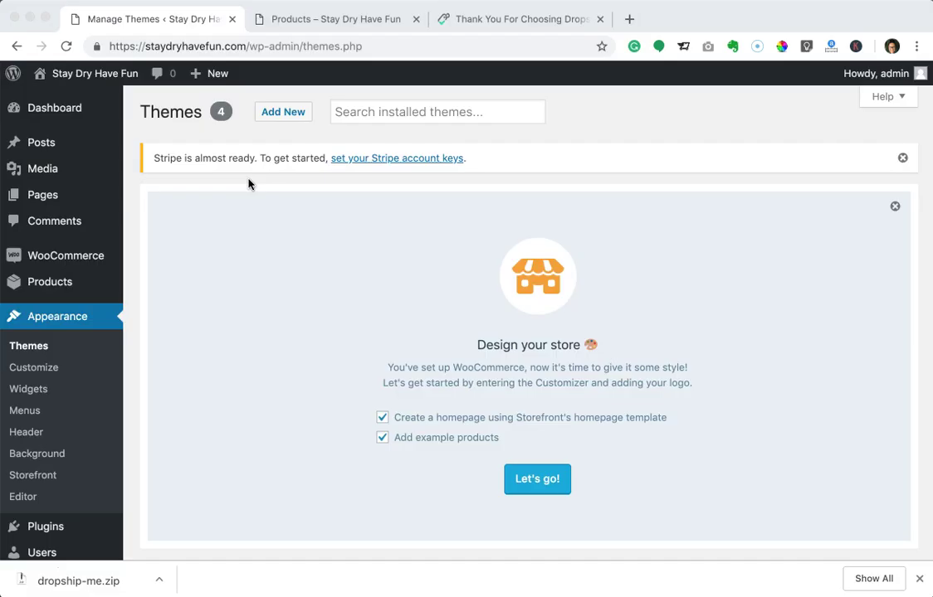
Open the form for uploading a new plugin in the Stay Dry Have Fun WordPress admin.
click(249, 182)
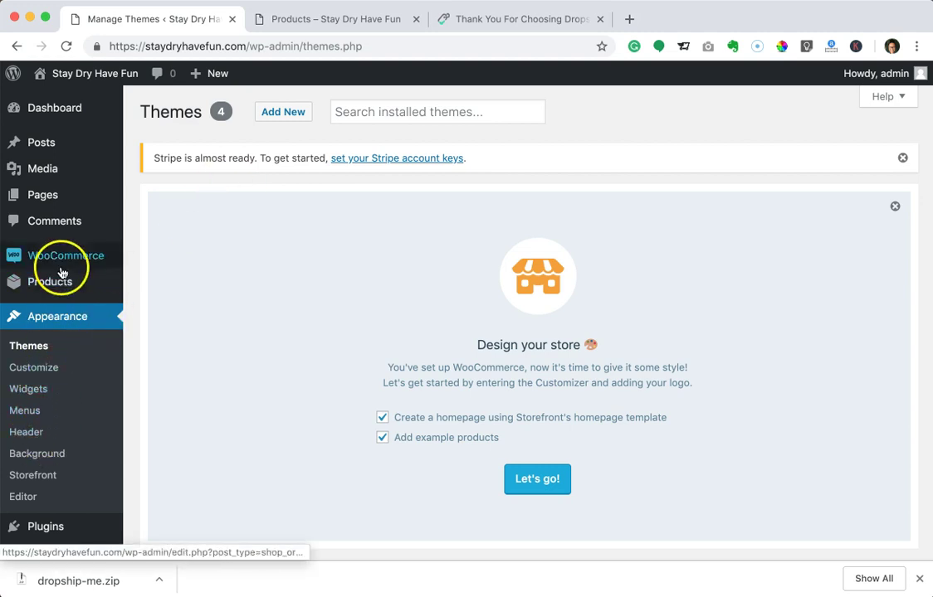
scroll(49, 349, down, 4)
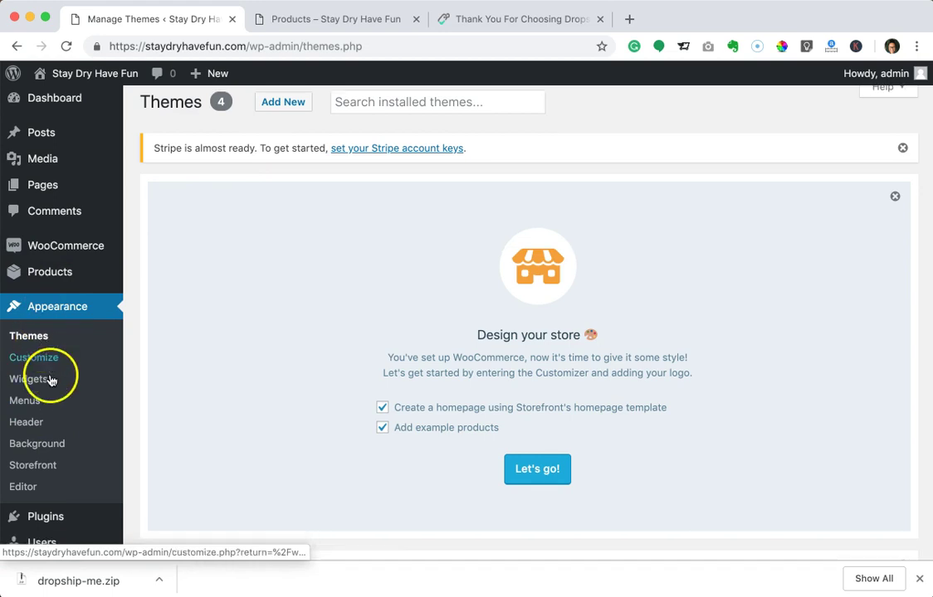
mouse_move(49, 438)
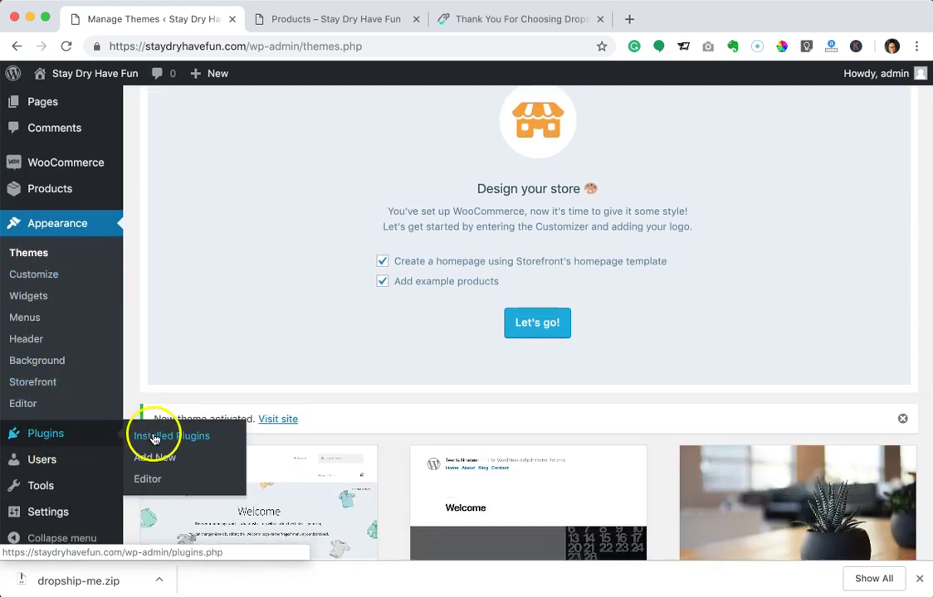
click(153, 463)
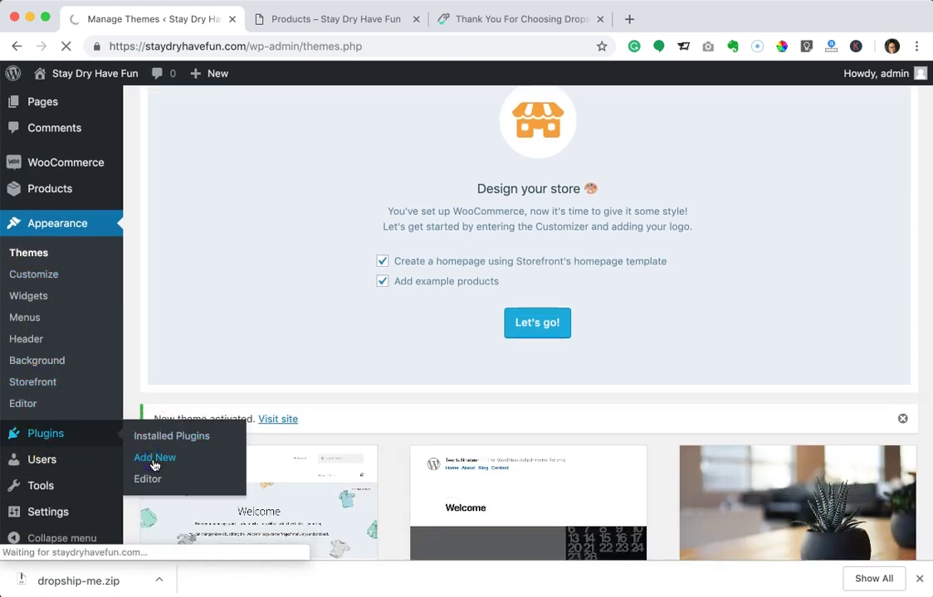
drag(46, 571, 36, 568)
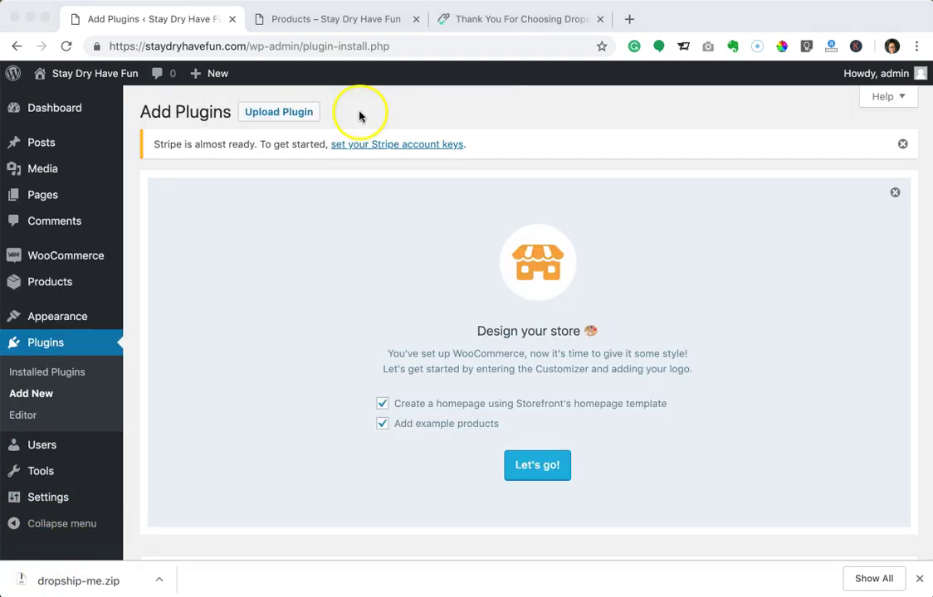
click(280, 114)
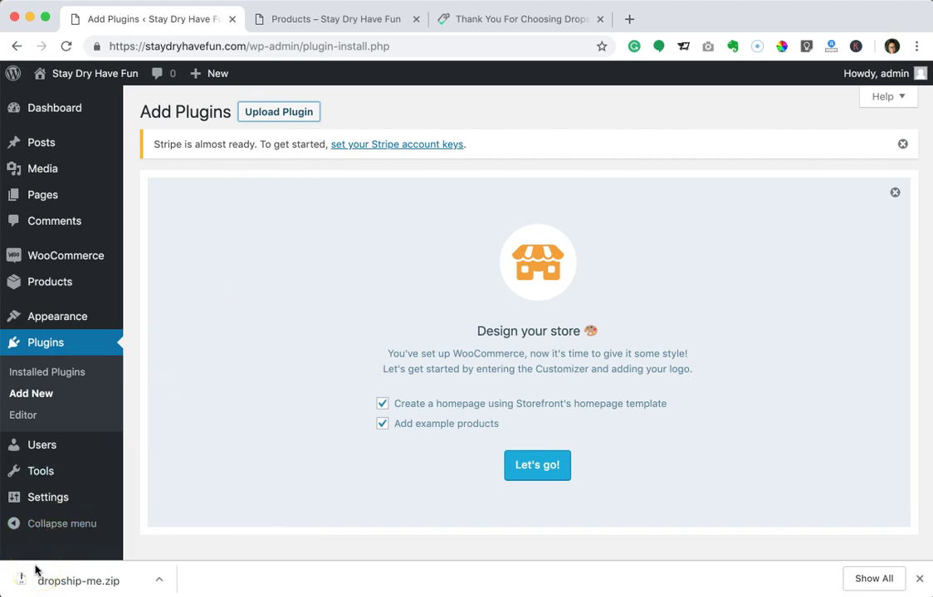
Choose dropship-me.zip from the Downloads folder as the plugin file to upload.
drag(35, 570, 424, 297)
click(423, 297)
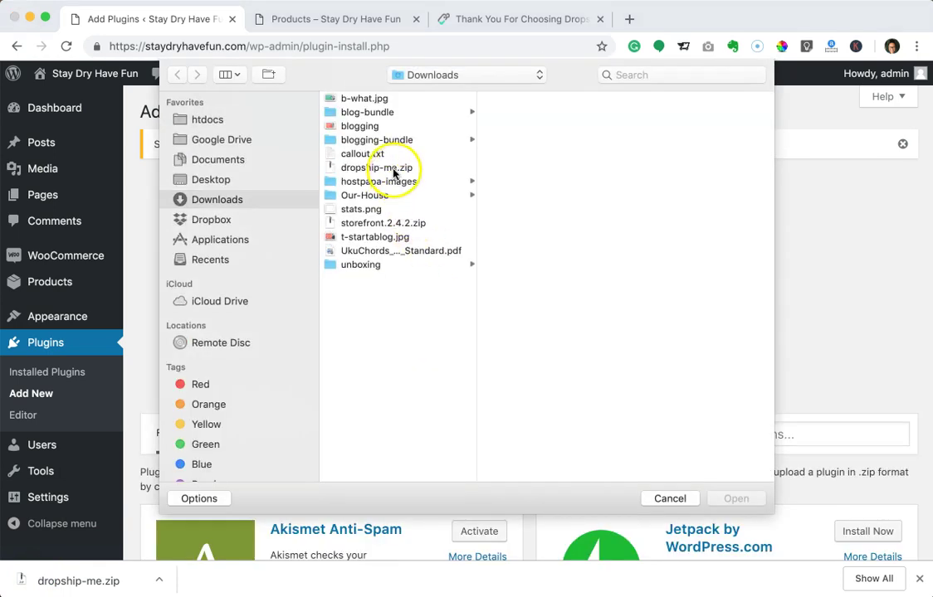
click(390, 168)
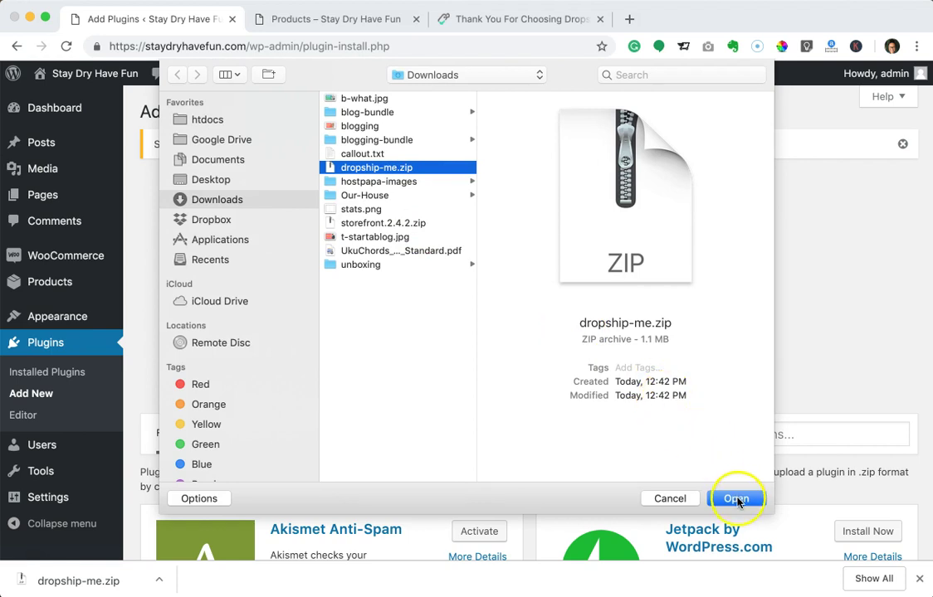
click(736, 499)
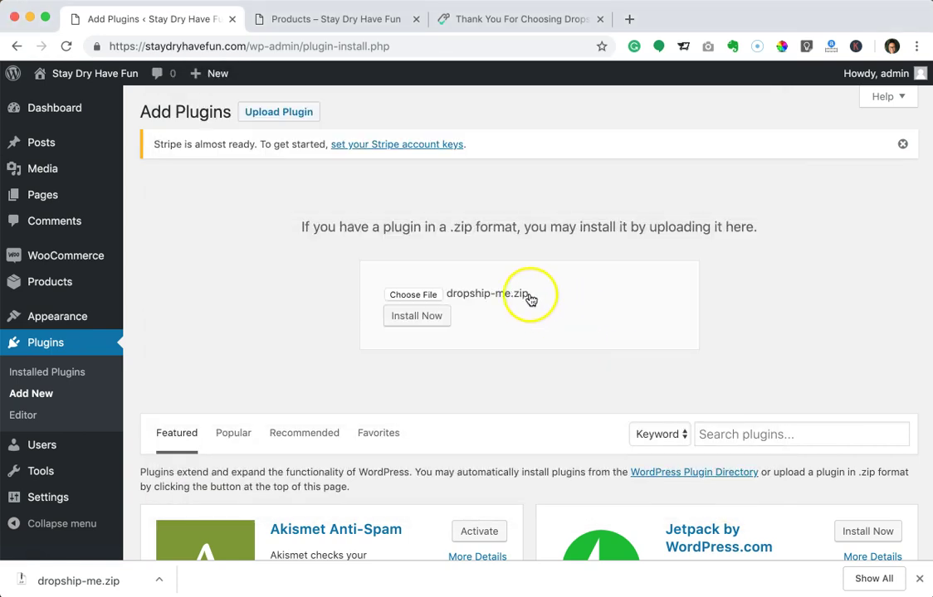
Install the uploaded Dropship Me plugin and activate it on the site.
drag(499, 301, 422, 324)
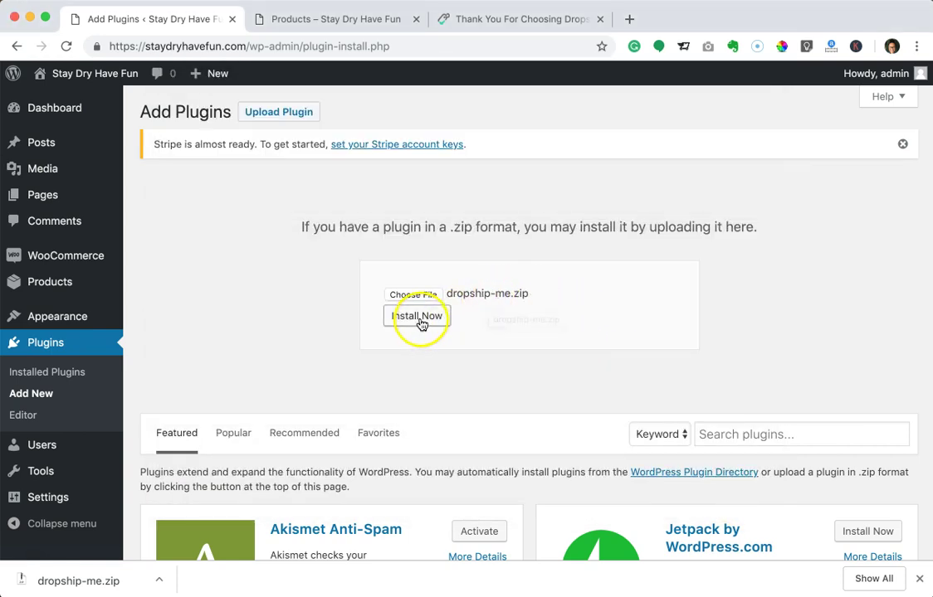
click(417, 318)
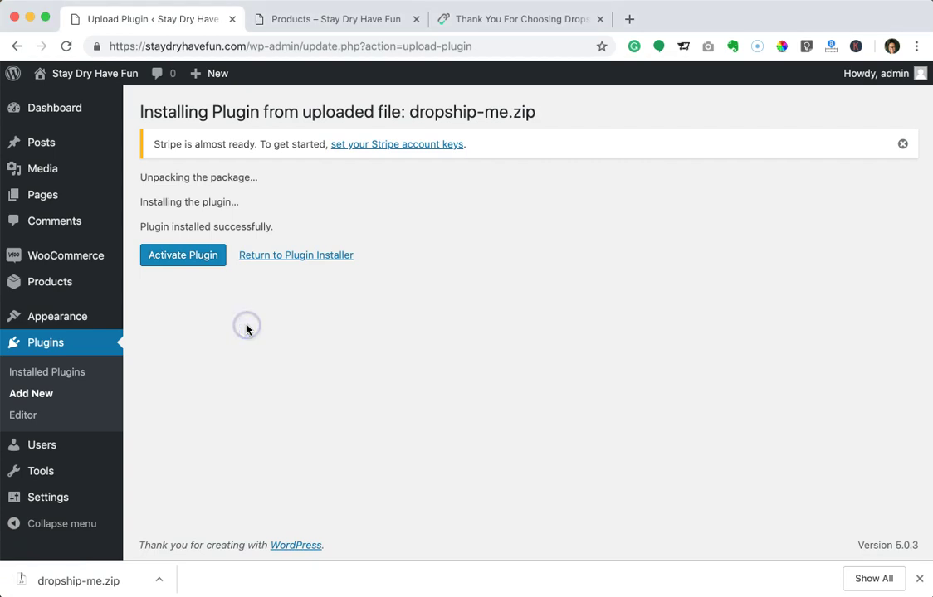
click(188, 261)
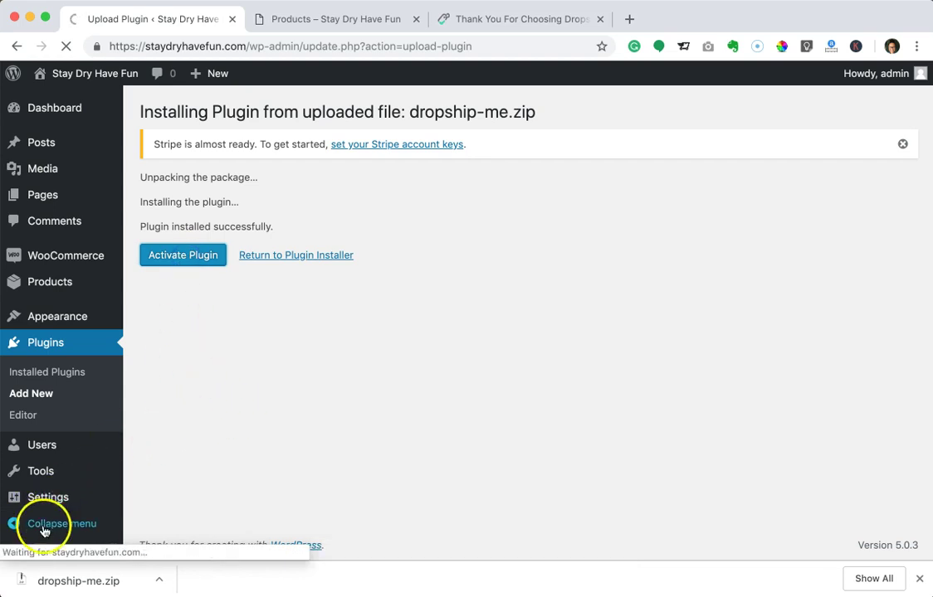
click(354, 312)
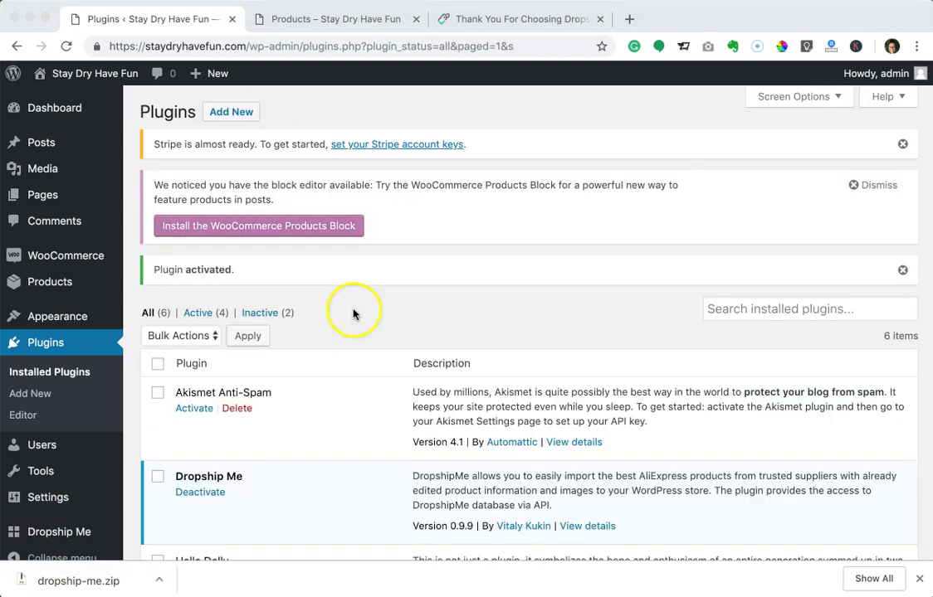
Check the installed plugins list for Dropship Me and open the plugin's Activation page.
scroll(354, 313, down, 3)
scroll(354, 314, down, 2)
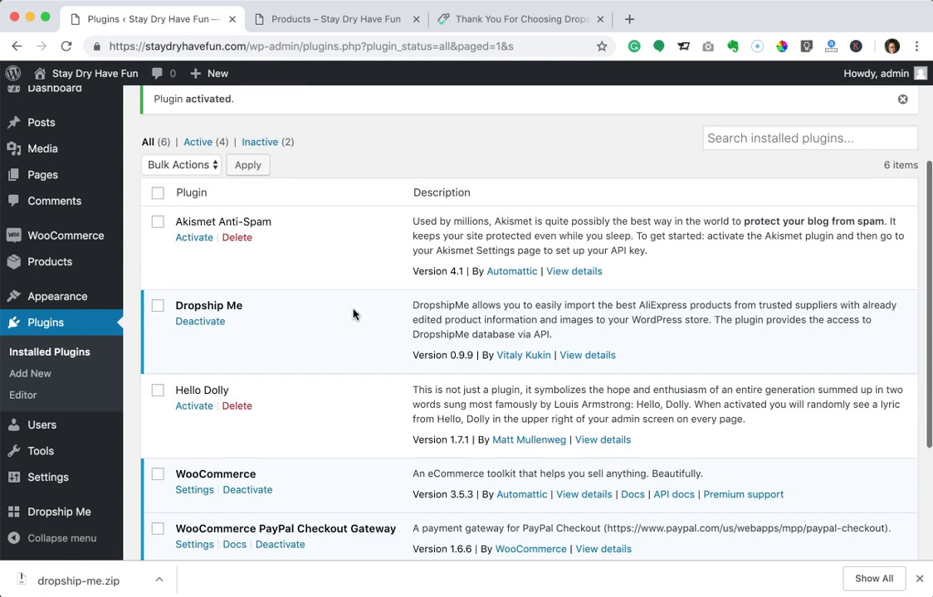
scroll(73, 354, down, 2)
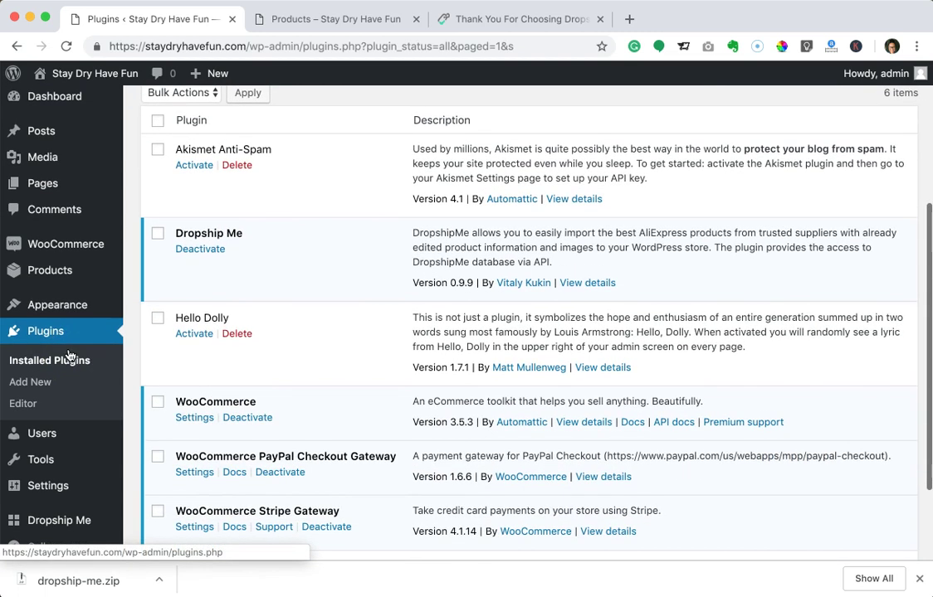
mouse_move(50, 514)
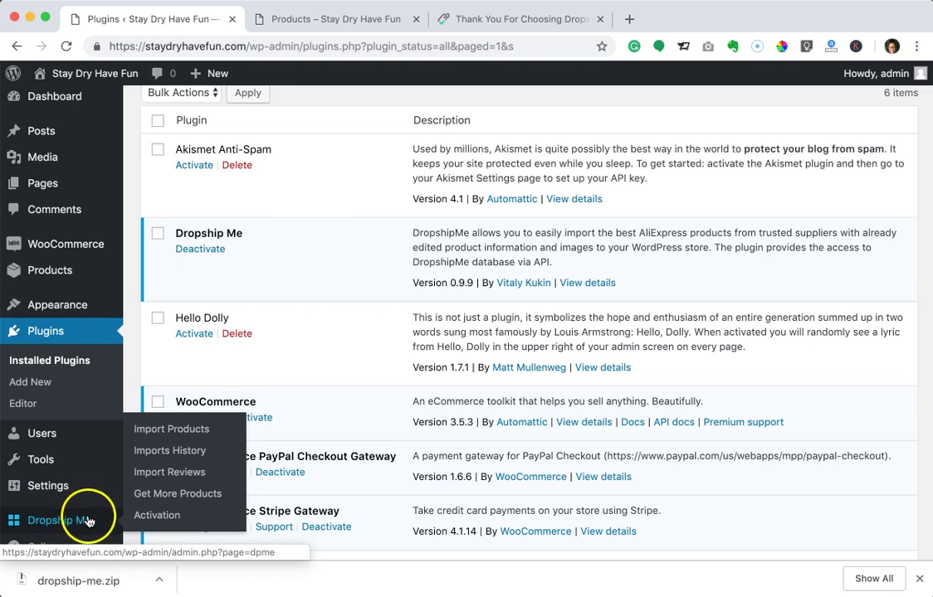
click(154, 518)
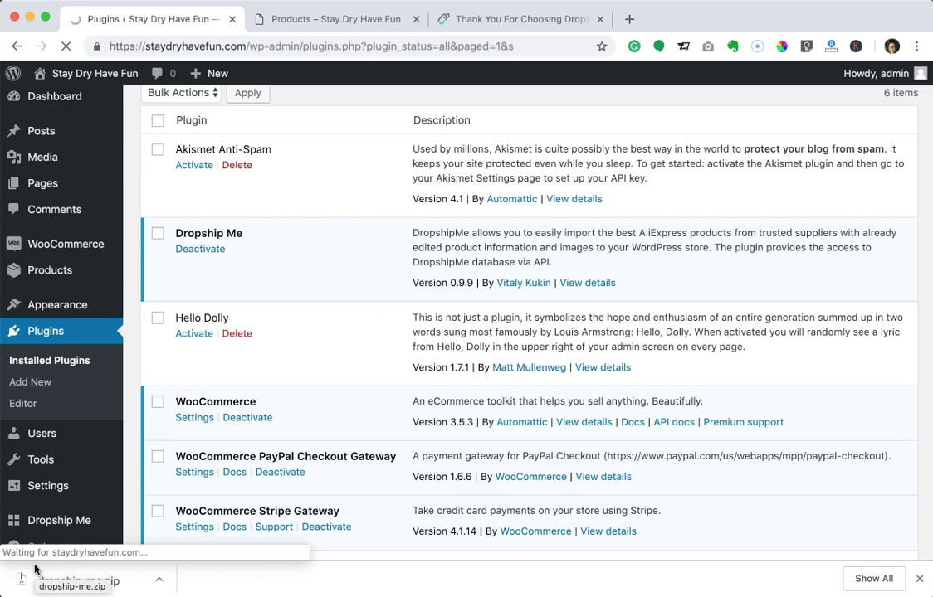
Open the Import Products page of the Dropship Me plugin and look over the available products.
click(296, 498)
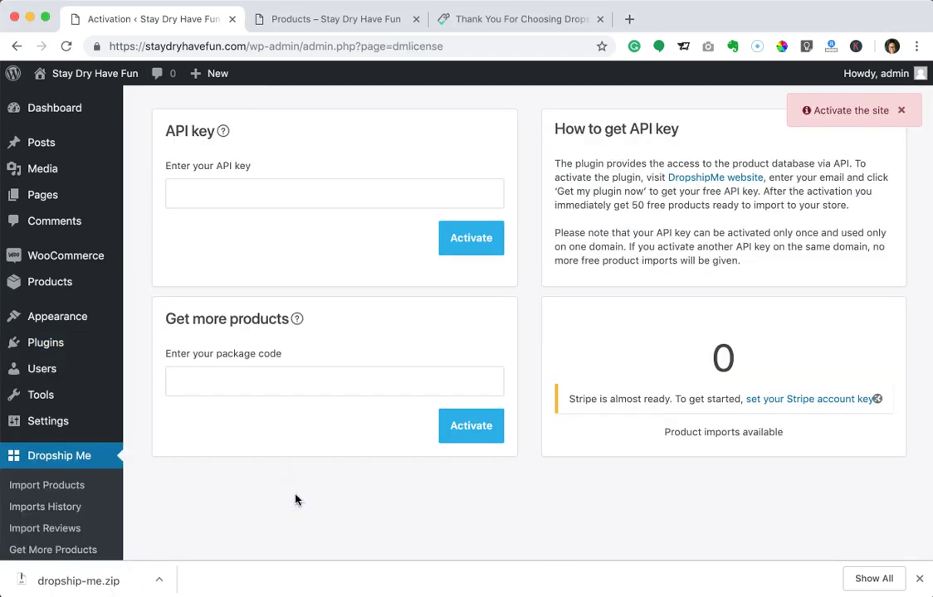
click(304, 484)
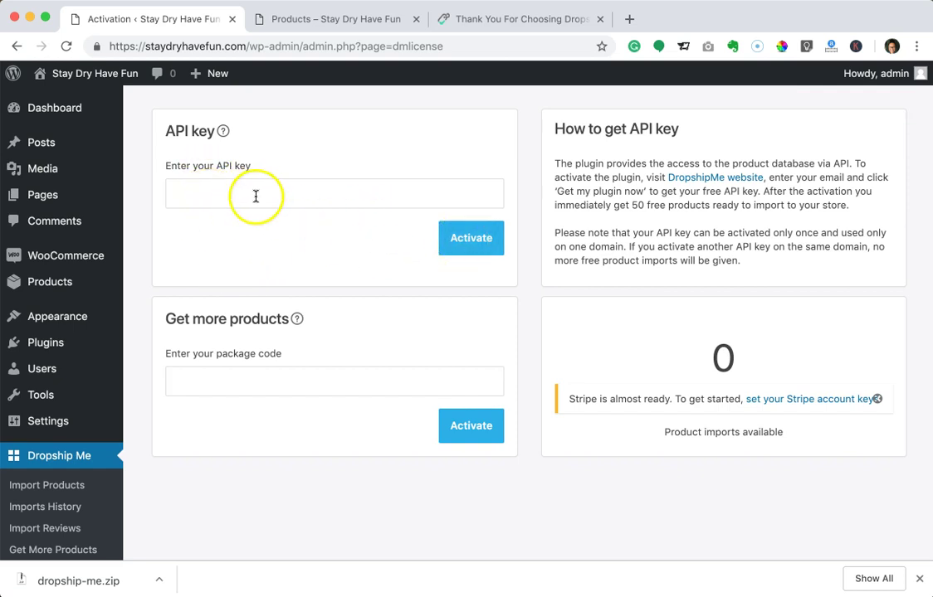
click(46, 486)
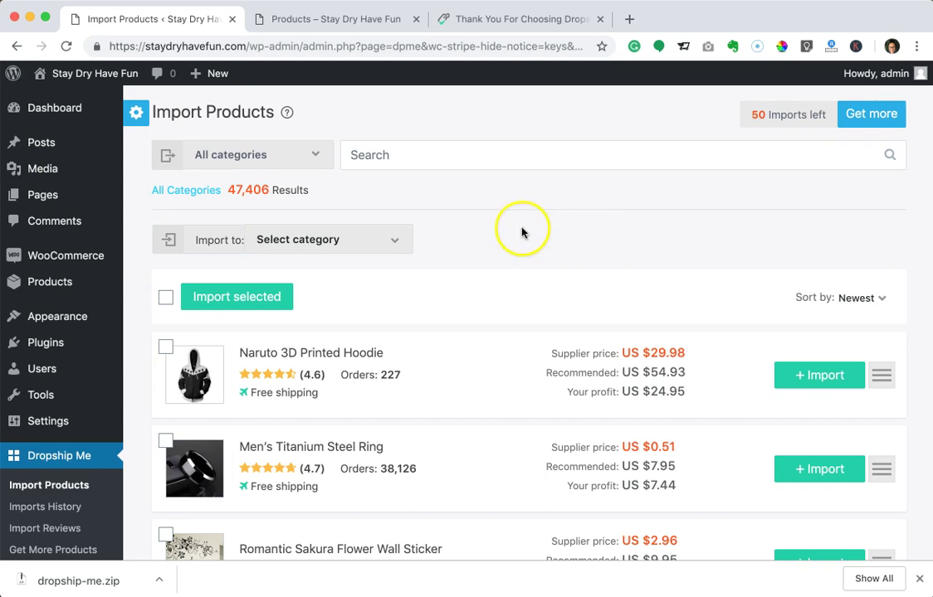
scroll(55, 482, down, 5)
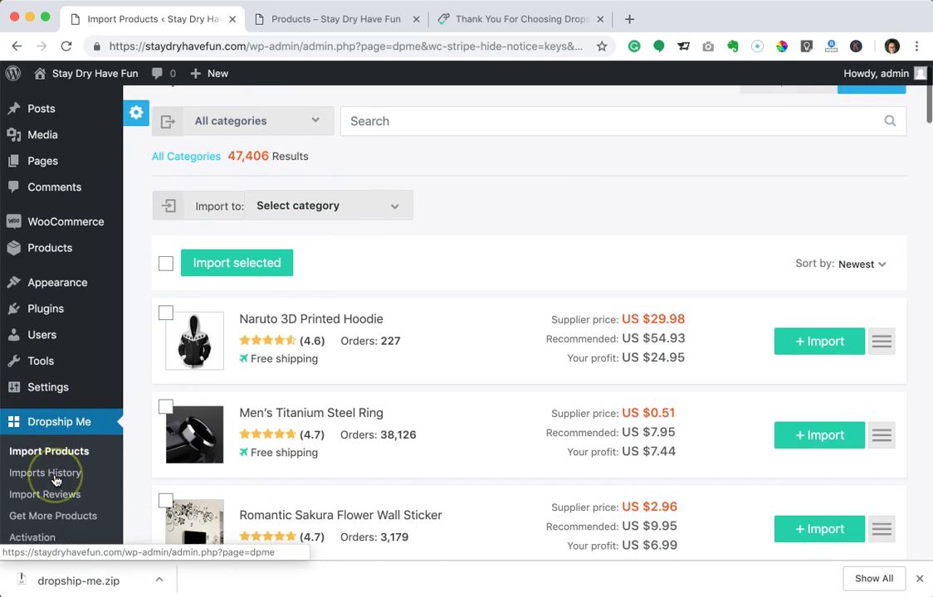
scroll(55, 481, down, 1)
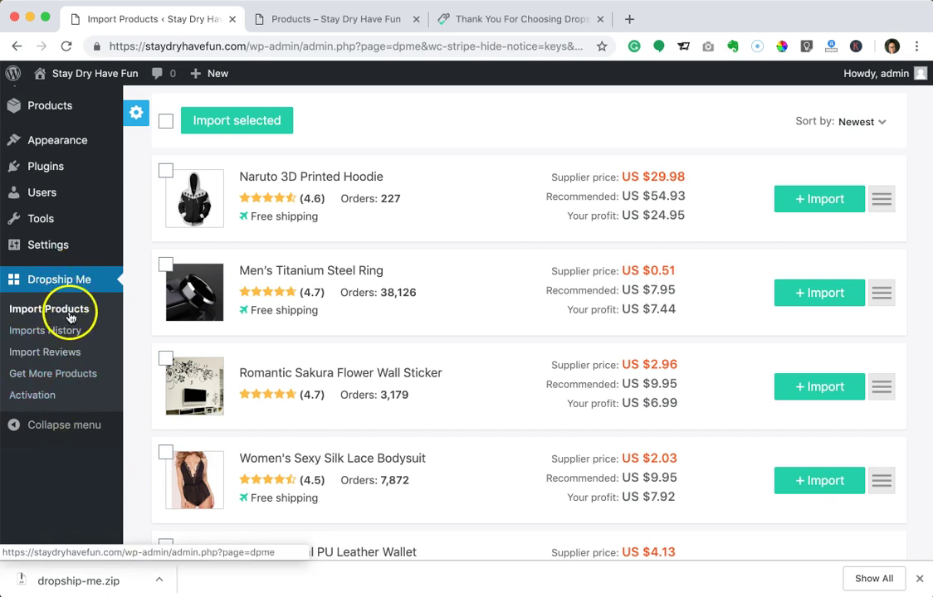
scroll(406, 355, up, 5)
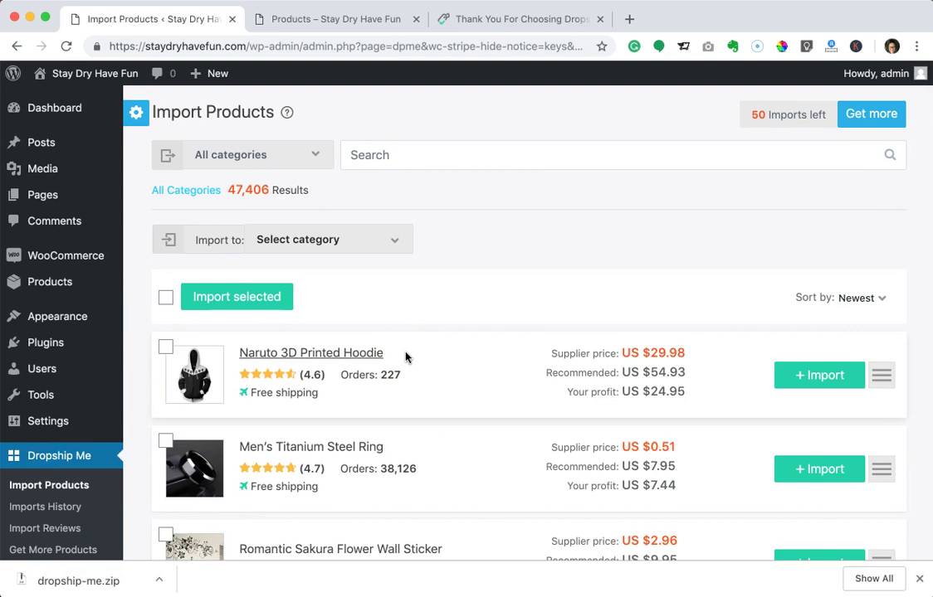
scroll(406, 357, down, 4)
scroll(406, 357, up, 4)
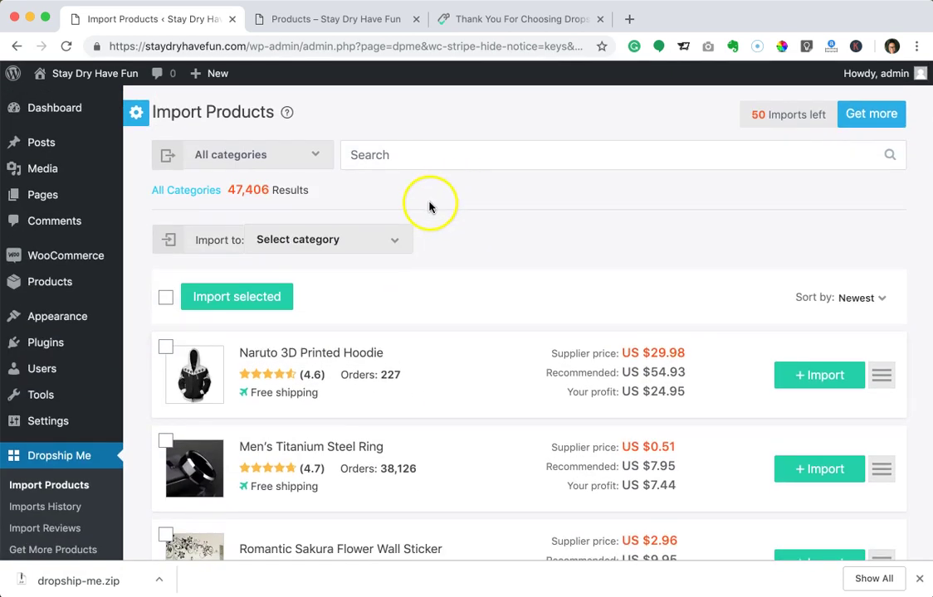
Search all categories of the import catalogue for "waterproof".
click(401, 158)
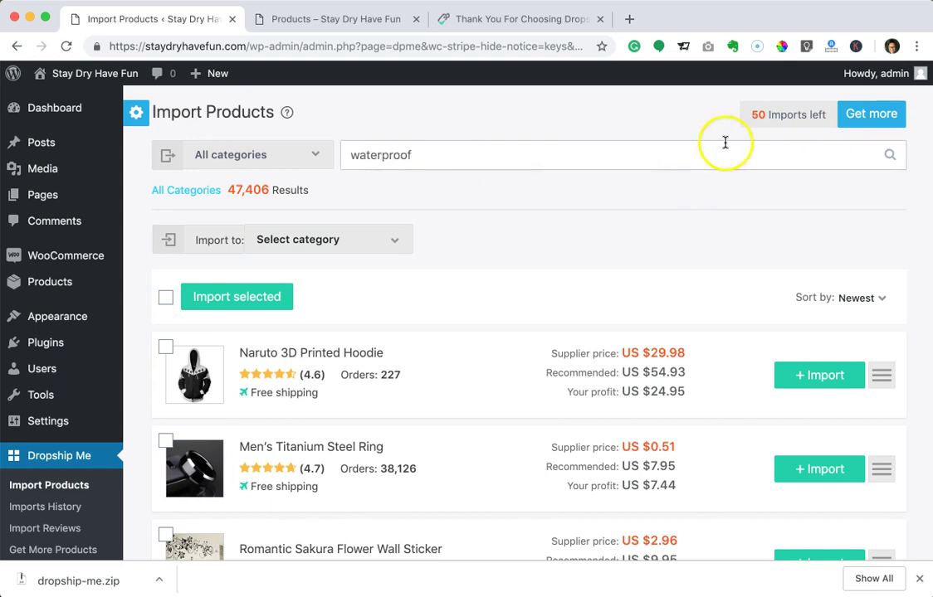
click(887, 153)
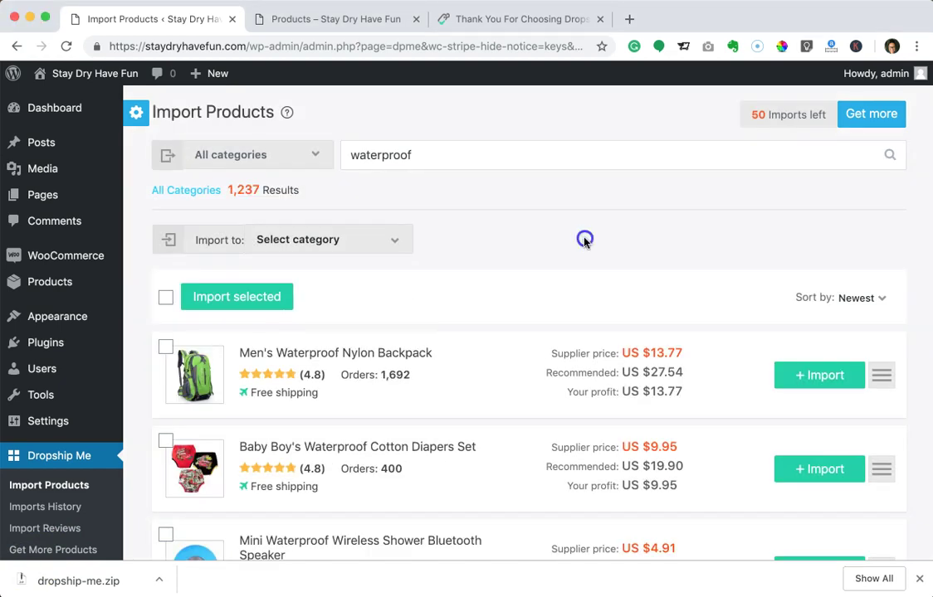
Browse the waterproof search results, examining the products' ratings, order counts and prices, and return to the start of the list.
scroll(585, 239, down, 3)
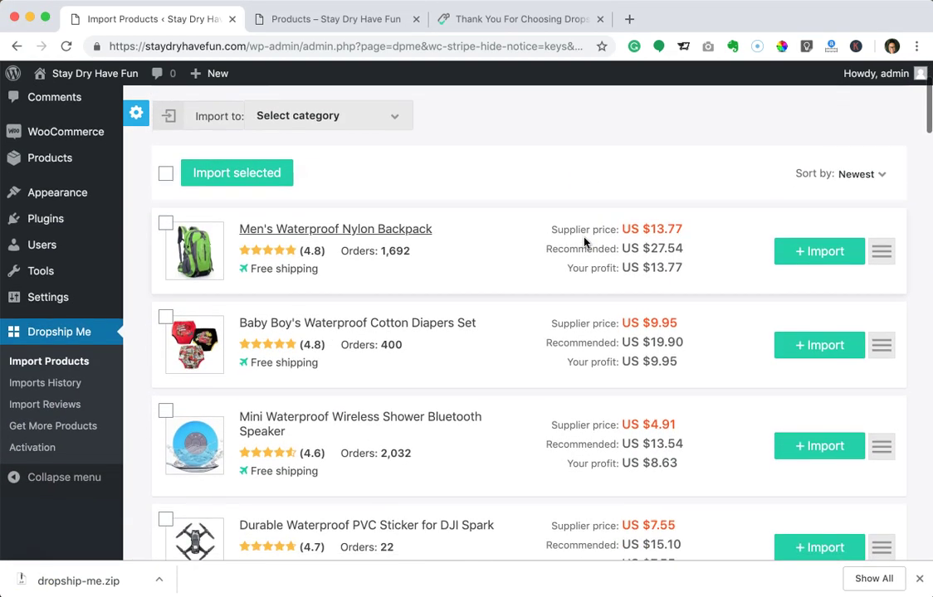
scroll(585, 240, down, 3)
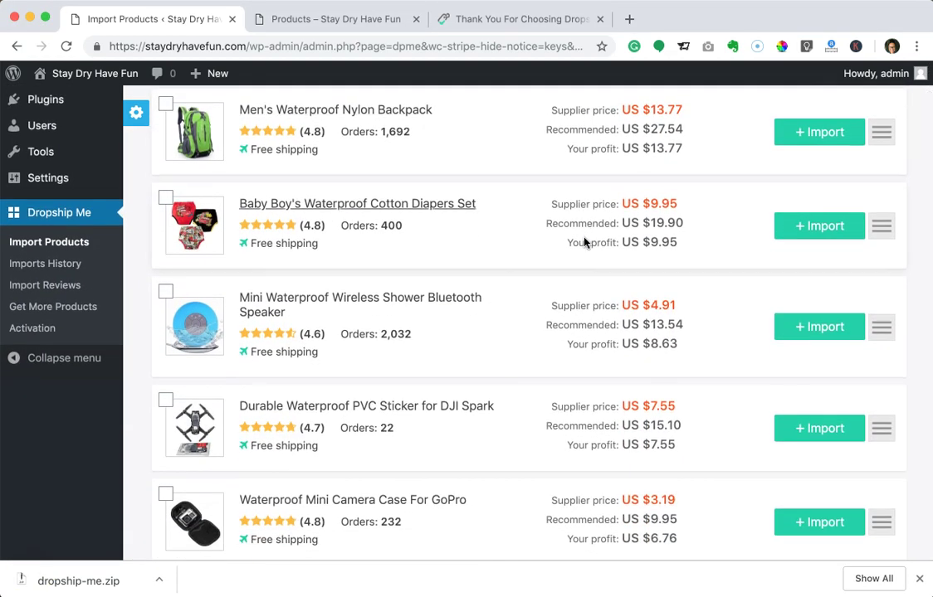
scroll(585, 242, up, 1)
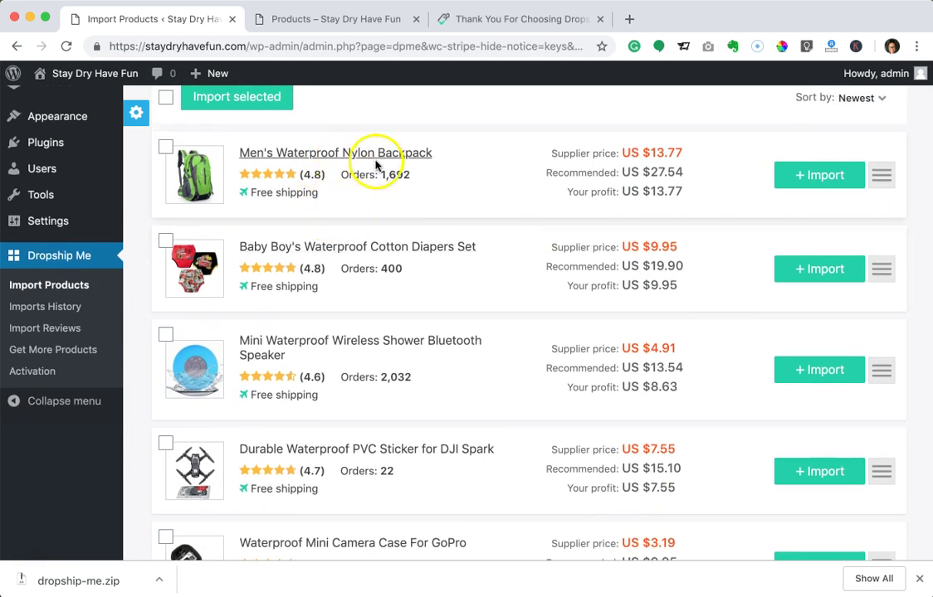
scroll(379, 182, down, 1)
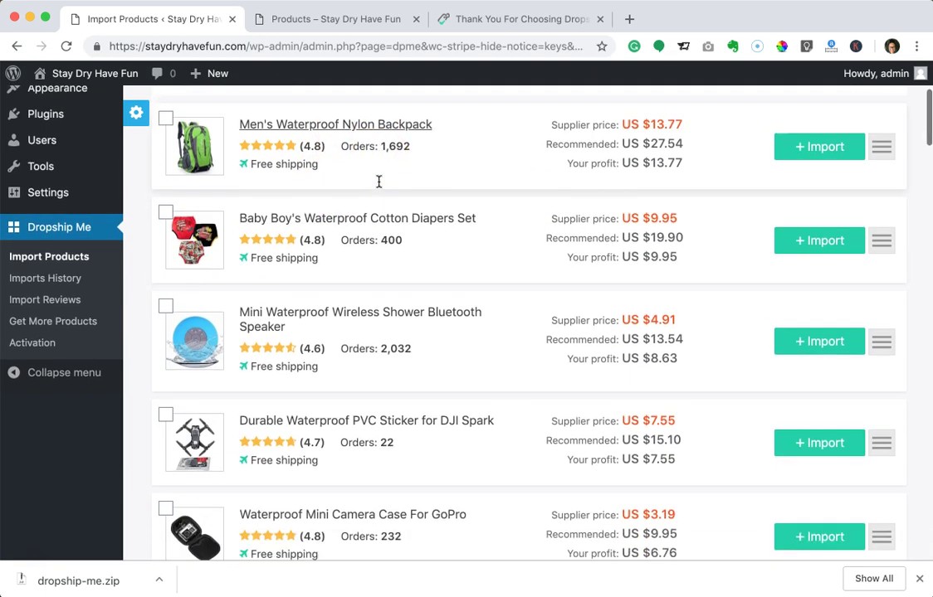
scroll(449, 218, down, 2)
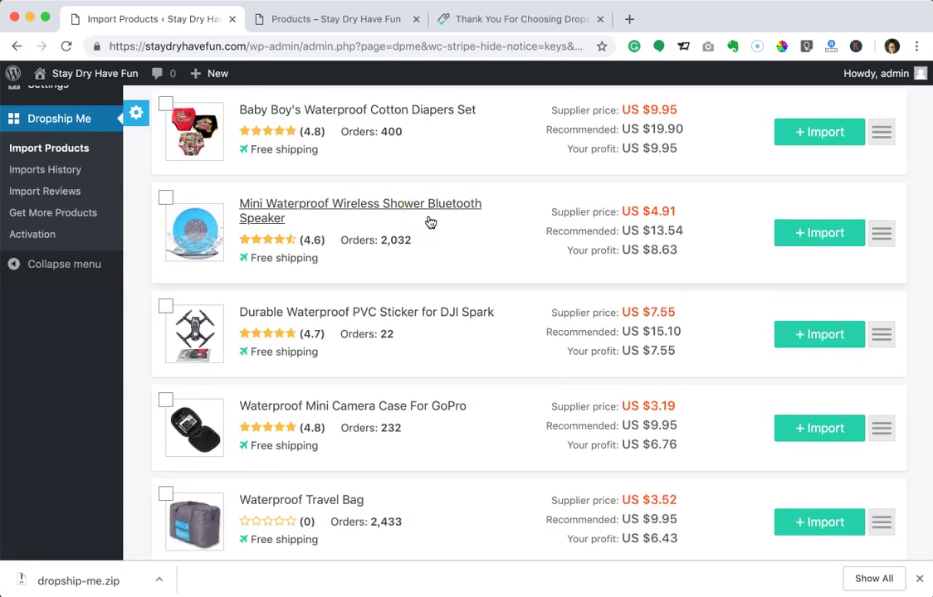
scroll(424, 226, down, 5)
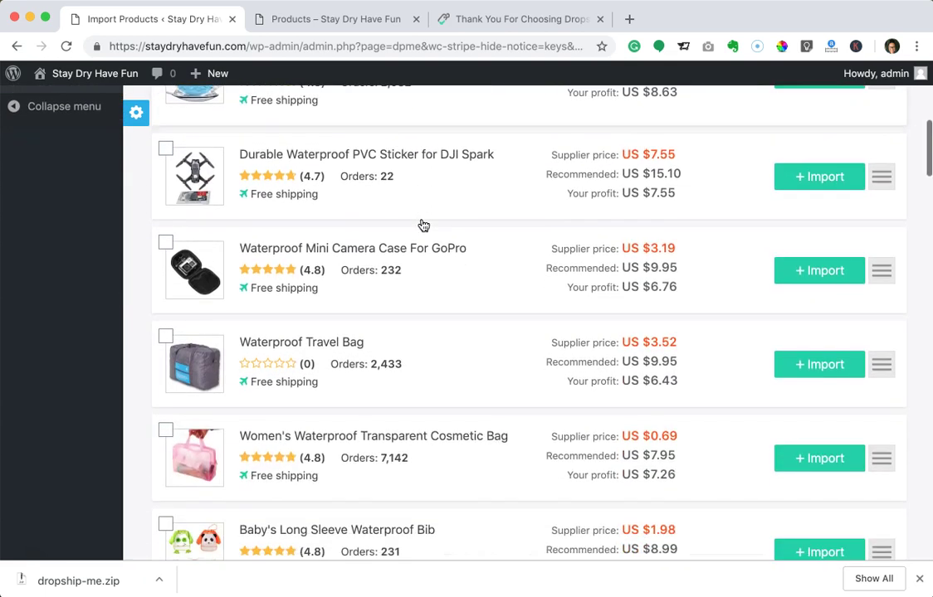
scroll(424, 226, down, 6)
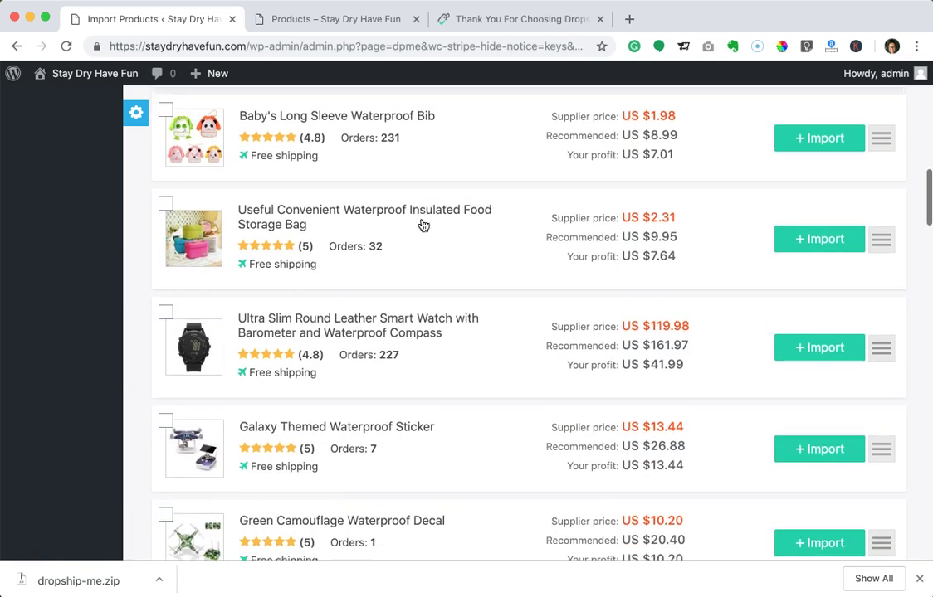
scroll(424, 226, down, 2)
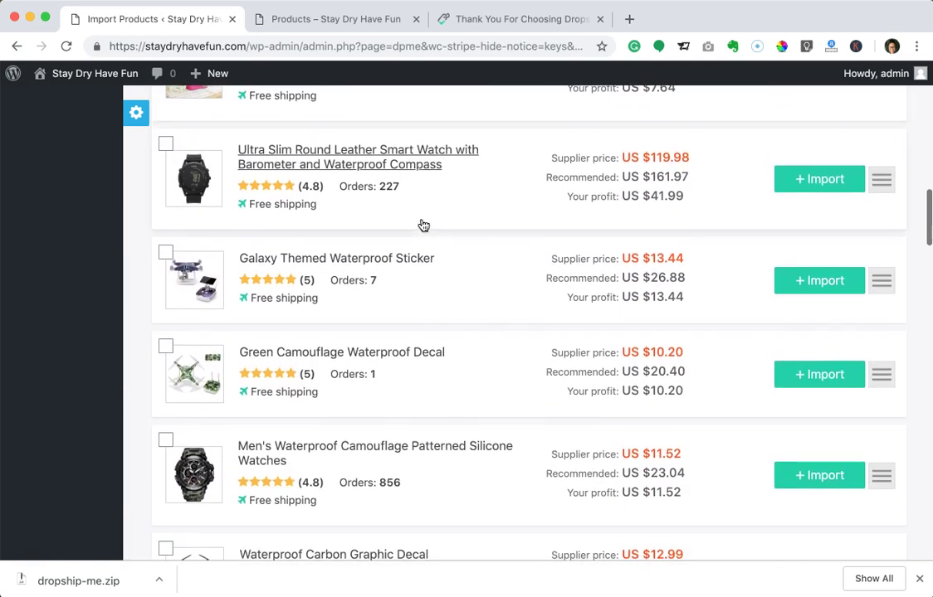
scroll(423, 226, down, 1)
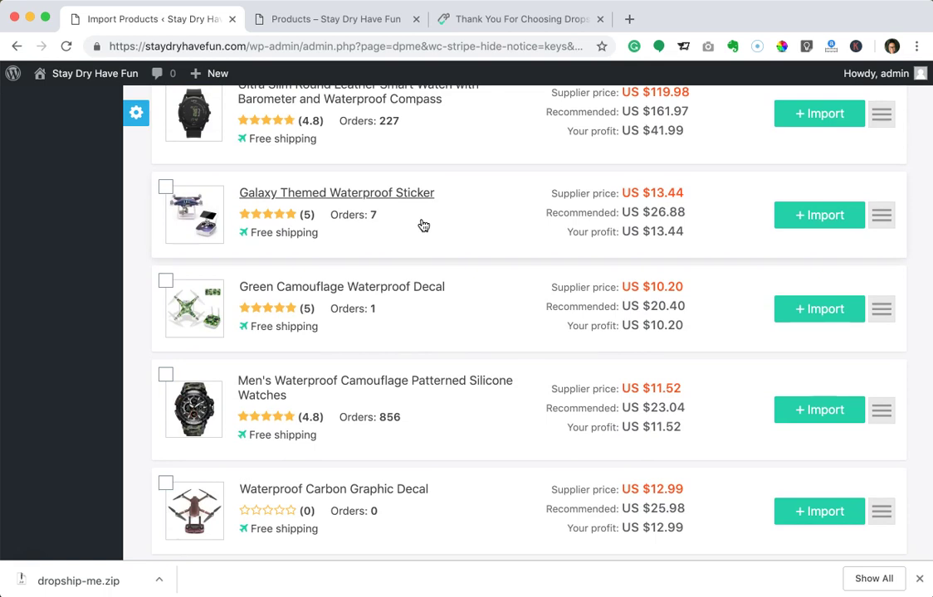
scroll(424, 226, down, 4)
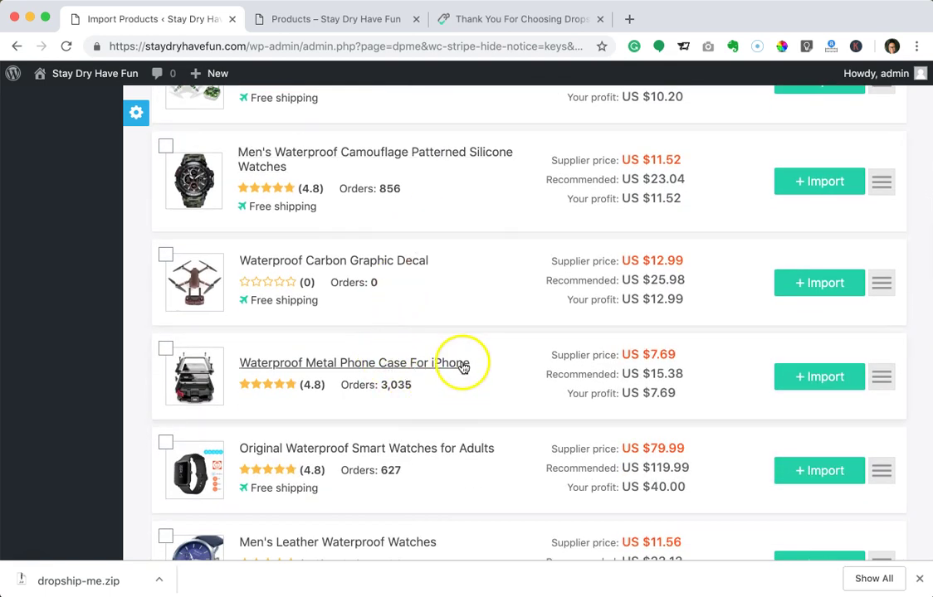
scroll(282, 370, down, 3)
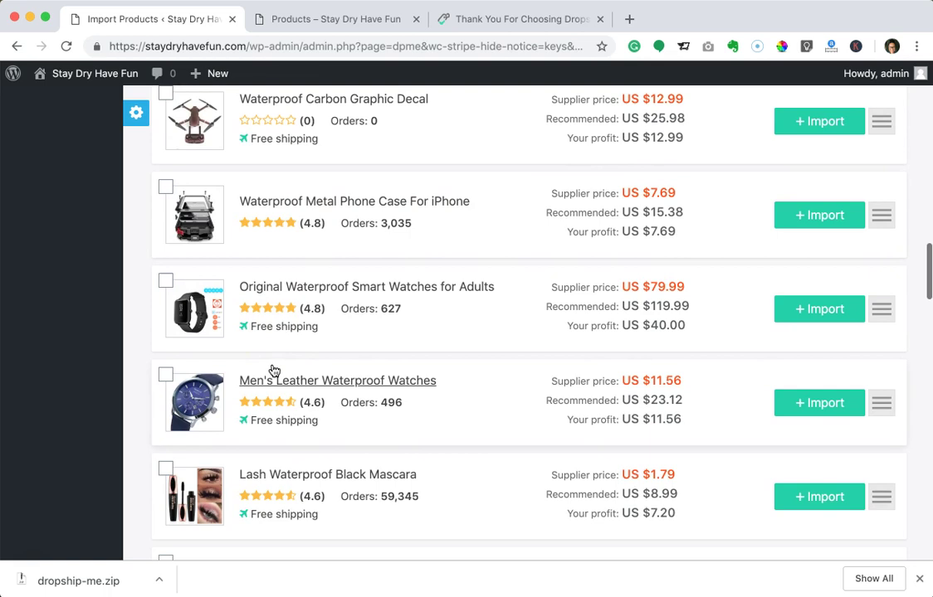
scroll(274, 371, down, 3)
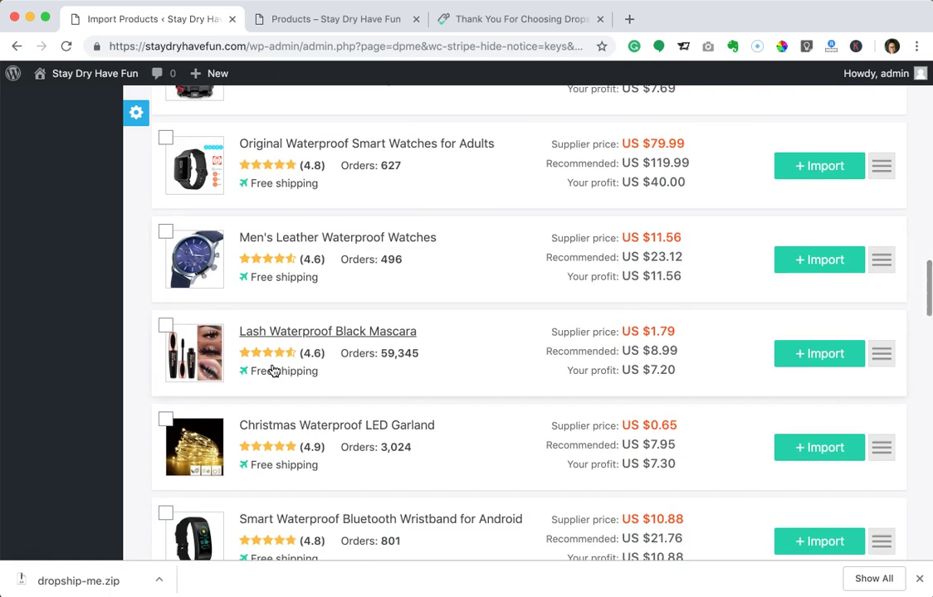
scroll(274, 370, down, 1)
scroll(274, 370, down, 5)
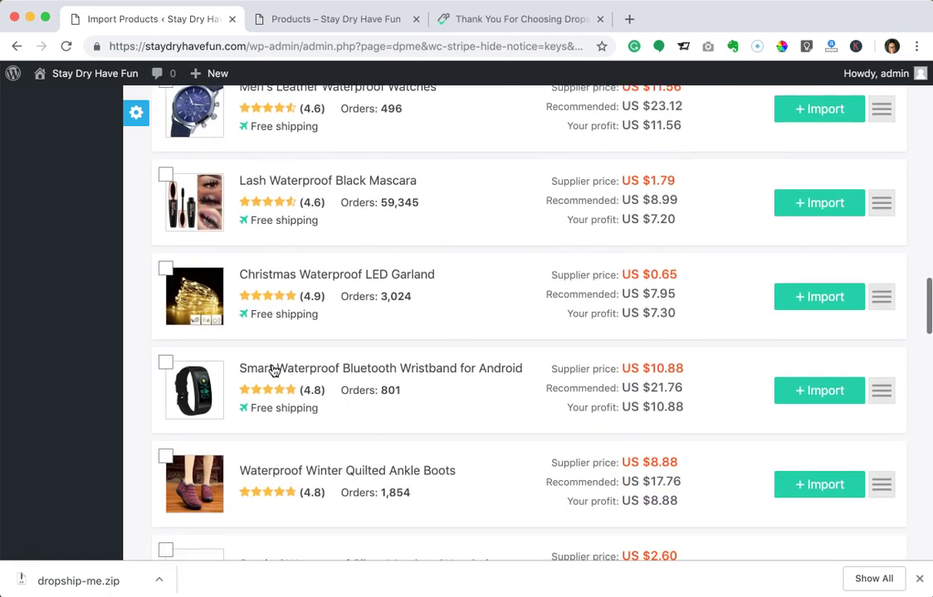
scroll(274, 370, down, 4)
scroll(274, 371, down, 5)
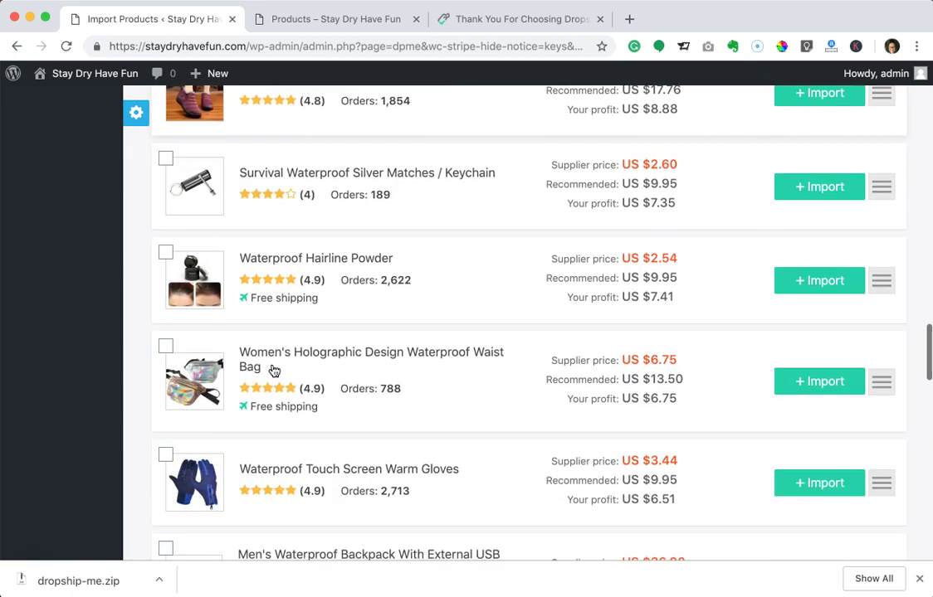
scroll(274, 370, up, 20)
scroll(273, 370, up, 18)
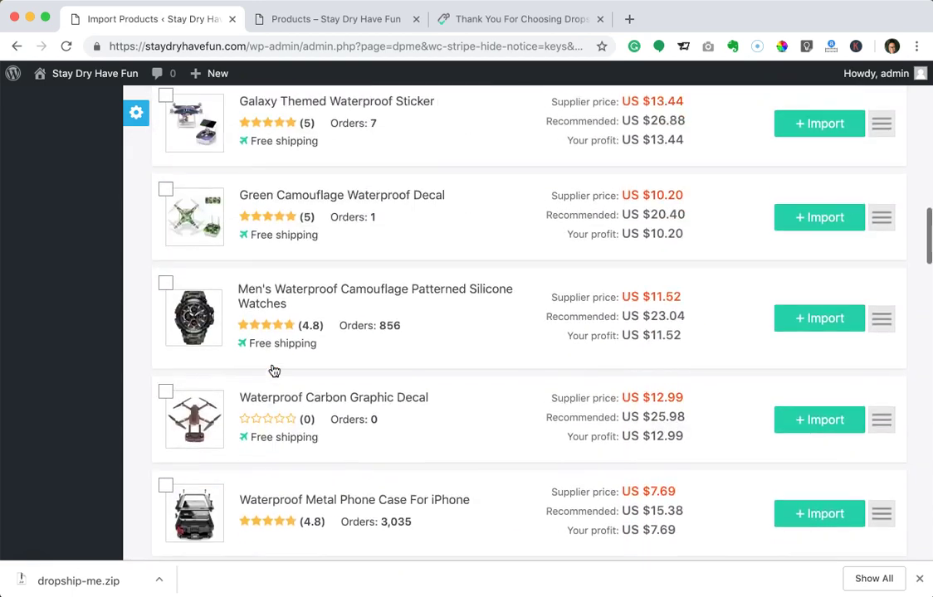
scroll(274, 370, up, 11)
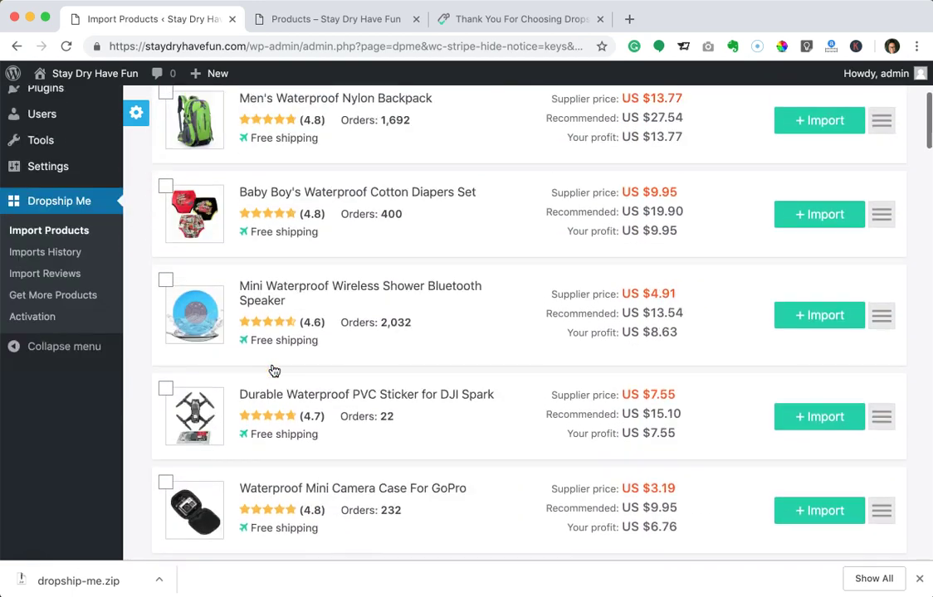
click(346, 304)
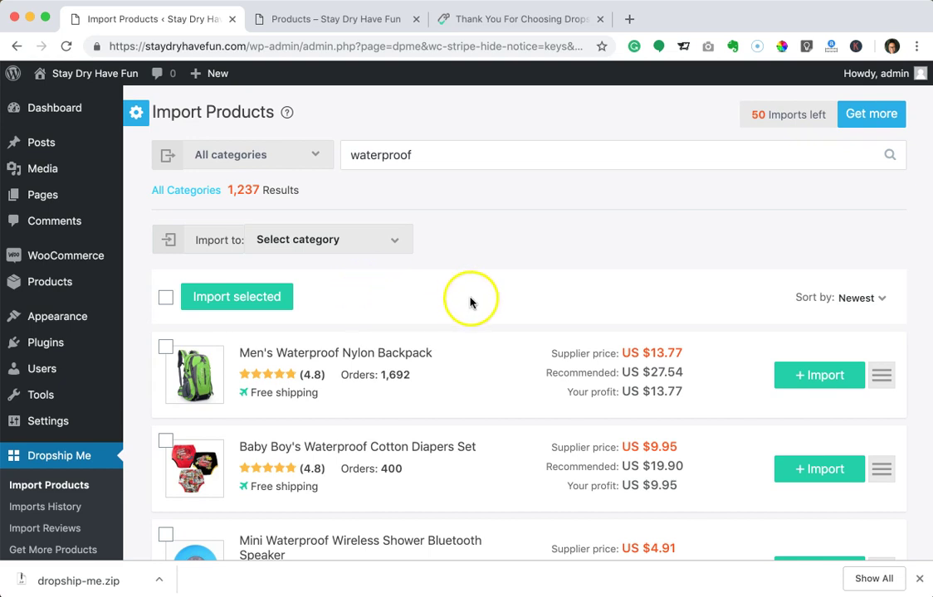
Open the details of the Men's Waterproof Nylon Backpack and review its images, color options and description.
click(316, 358)
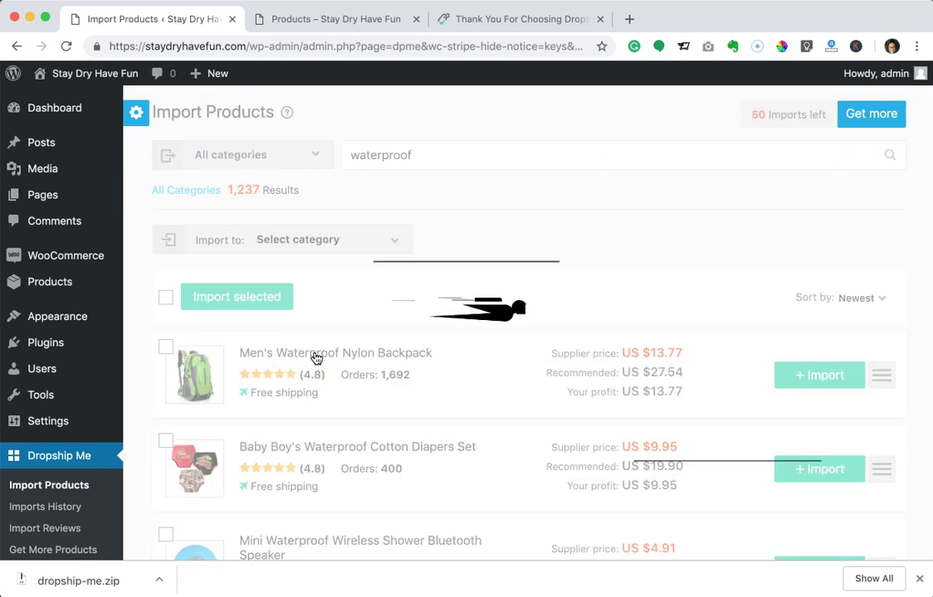
click(117, 583)
drag(117, 583, 34, 570)
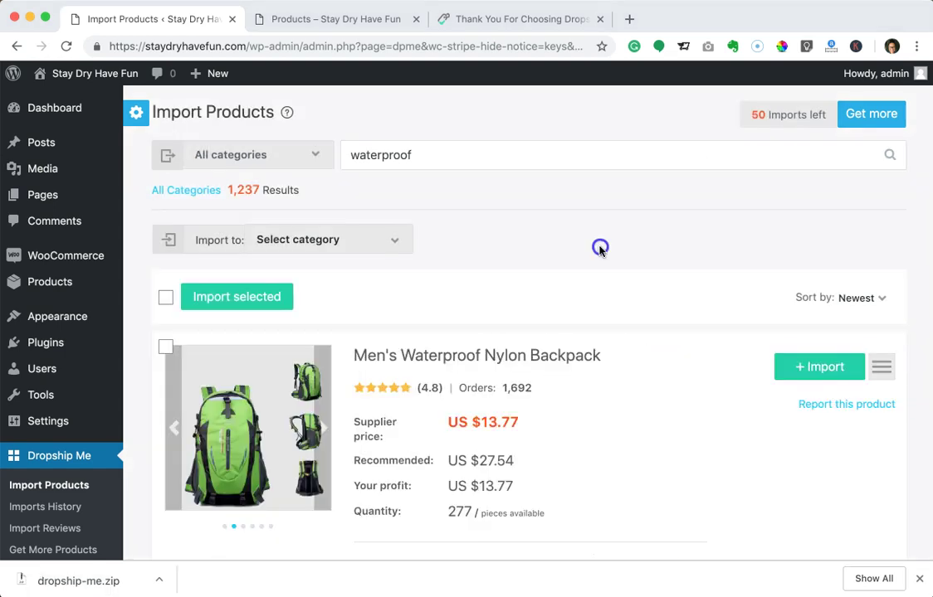
scroll(600, 249, down, 2)
scroll(600, 249, down, 2)
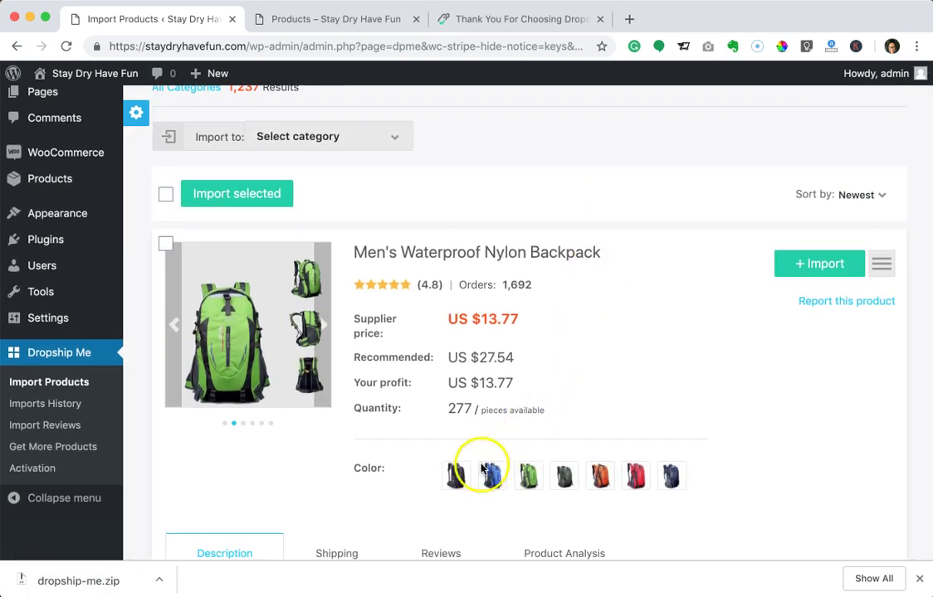
scroll(461, 489, down, 2)
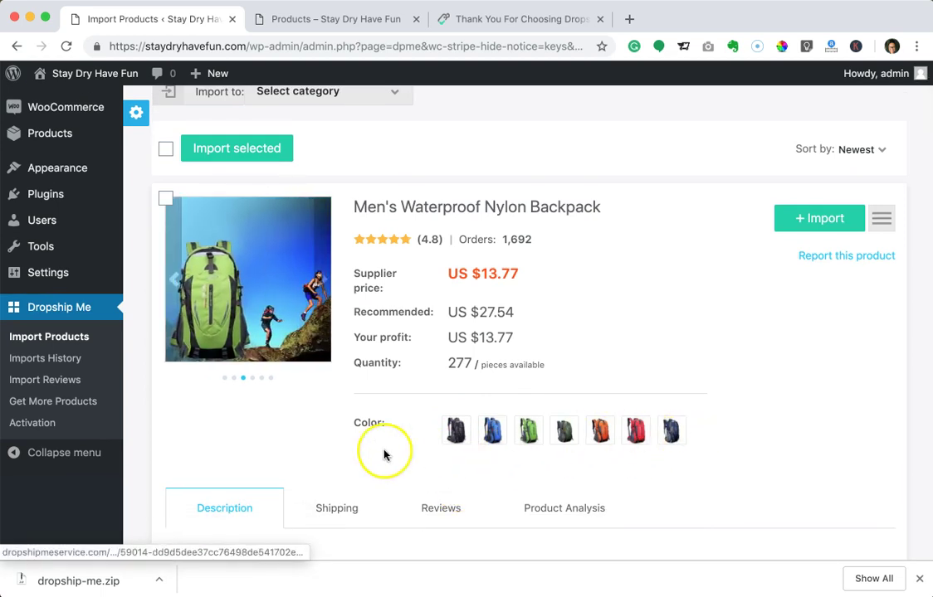
scroll(384, 454, down, 6)
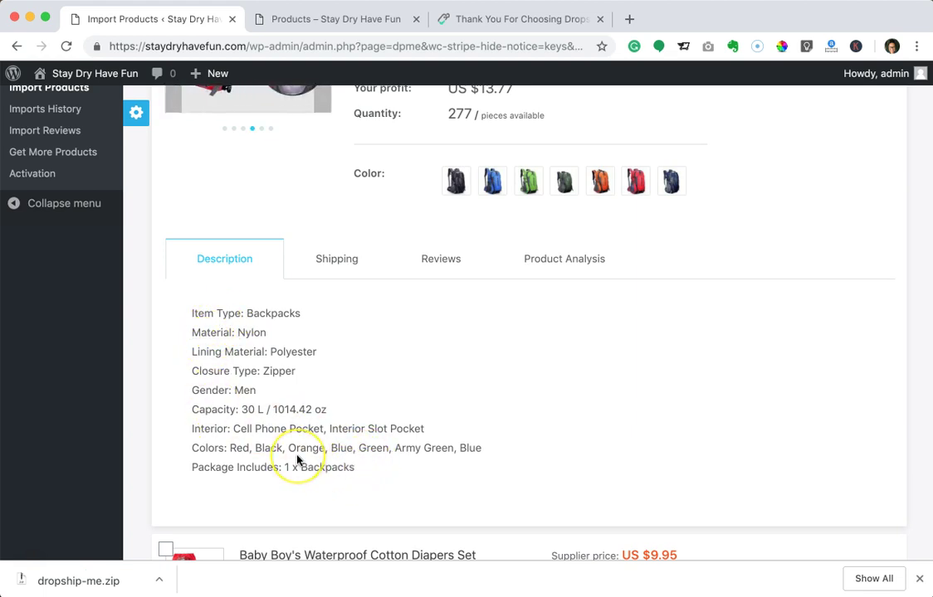
scroll(297, 460, up, 2)
scroll(297, 461, up, 5)
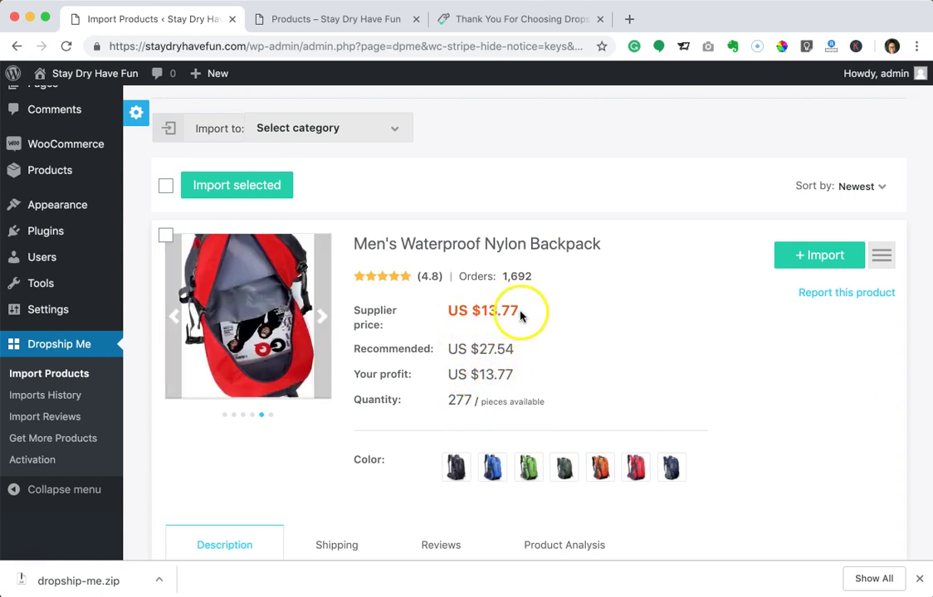
Examine the backpack's supplier price, recommended price, profit and order count.
drag(520, 311, 449, 312)
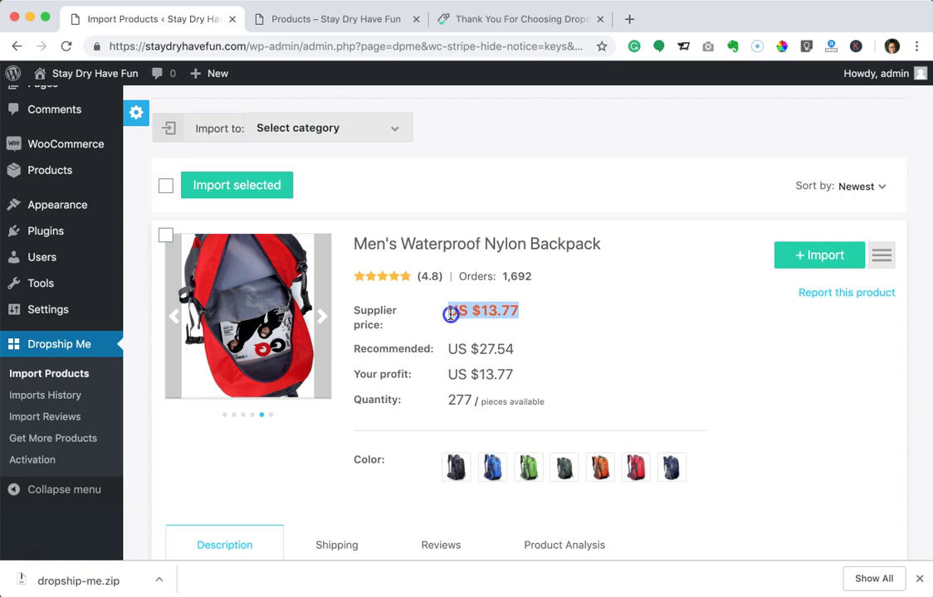
click(520, 362)
click(515, 379)
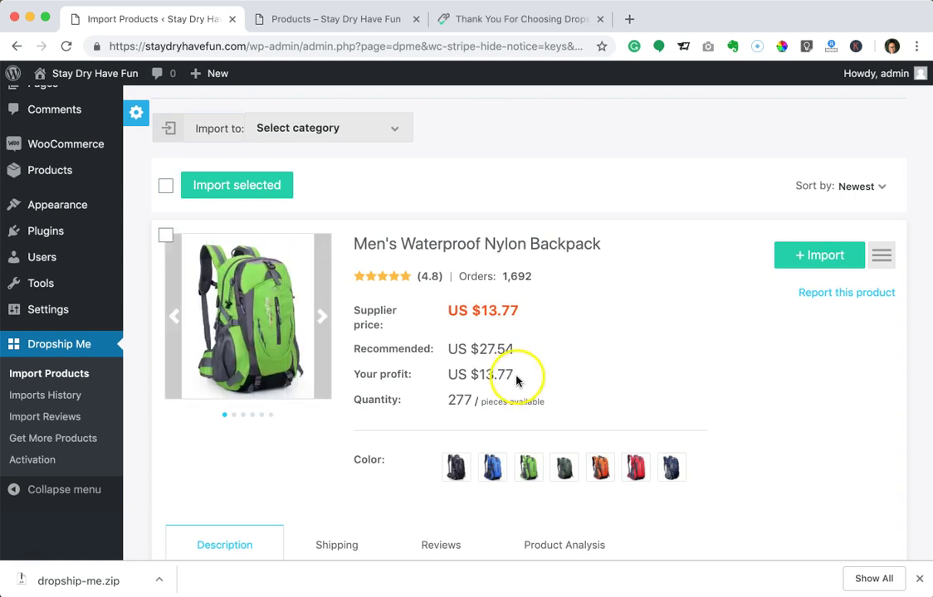
scroll(375, 347, up, 3)
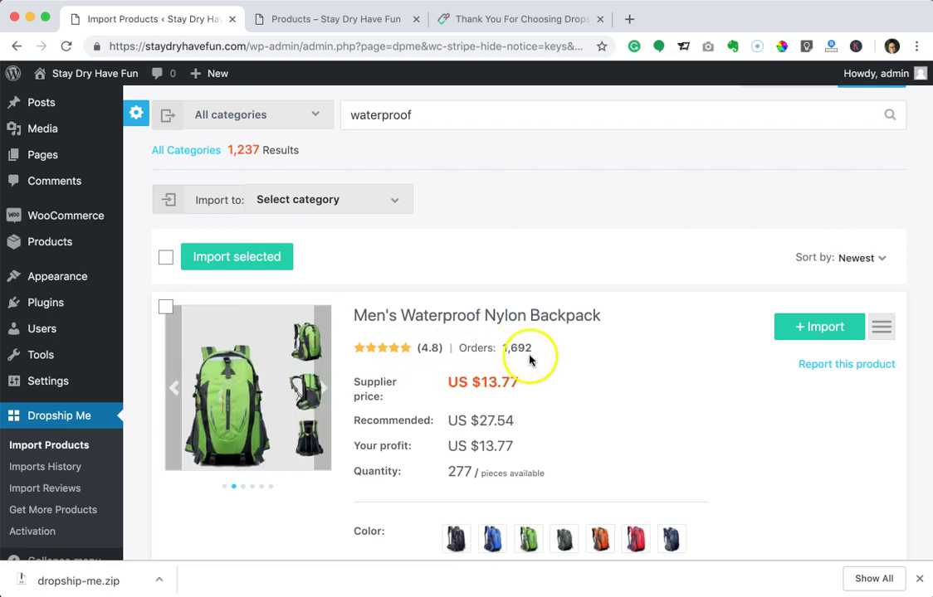
Import the Men's Waterproof Nylon Backpack from the catalogue into the store.
drag(516, 355, 586, 408)
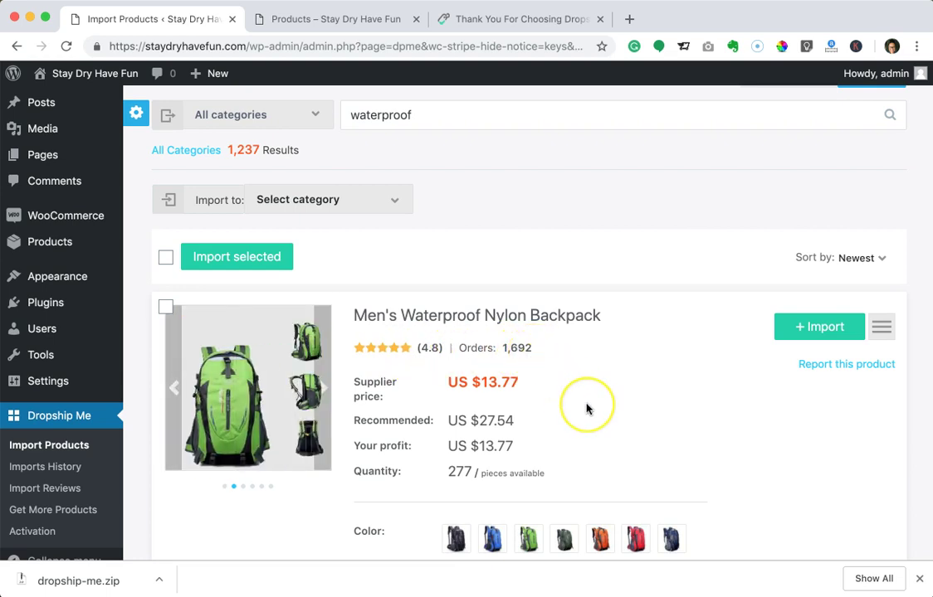
scroll(586, 408, up, 1)
scroll(586, 408, down, 2)
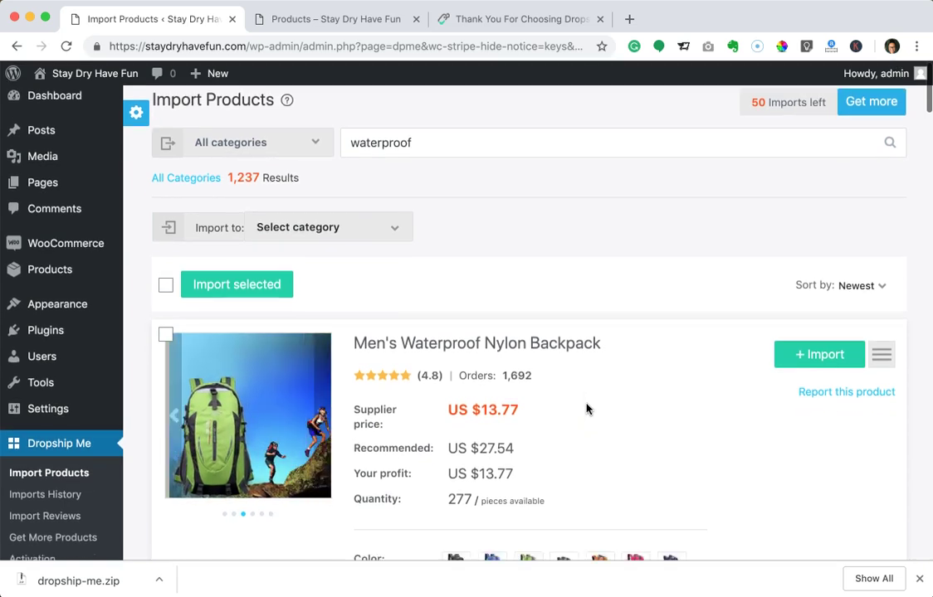
scroll(586, 408, up, 2)
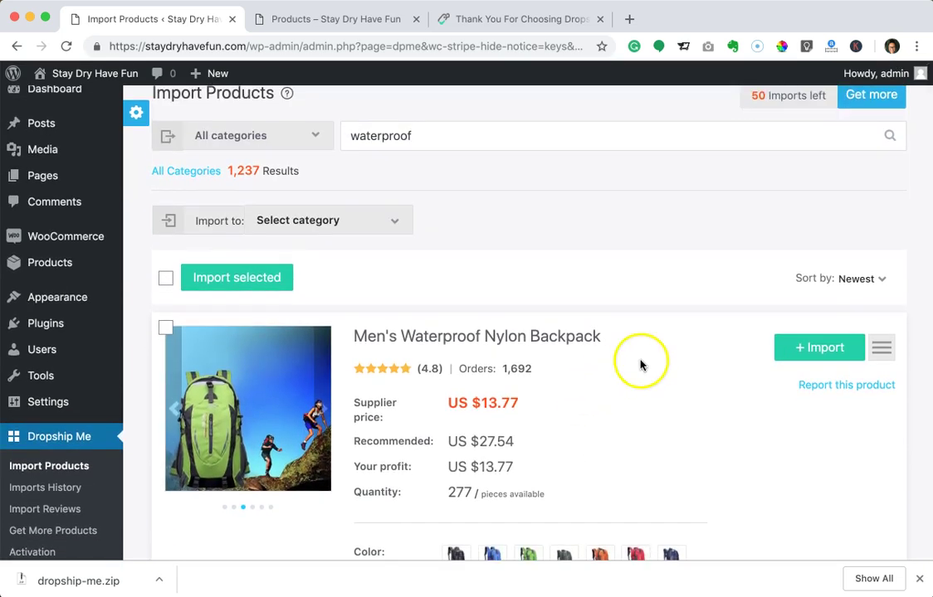
click(805, 349)
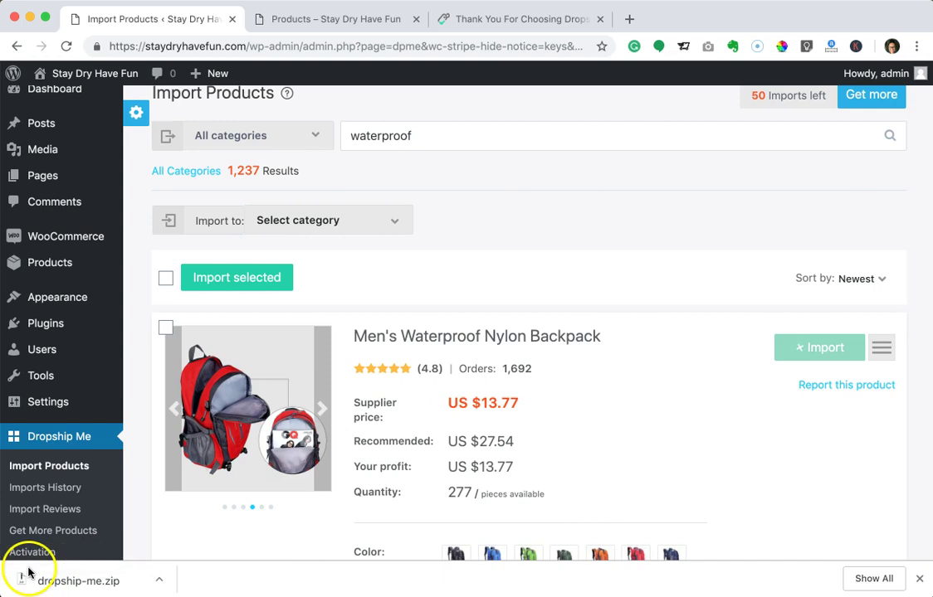
Open the imported Men's Waterproof Nylon Backpack draft from the store's product list and publish it.
double_click(575, 229)
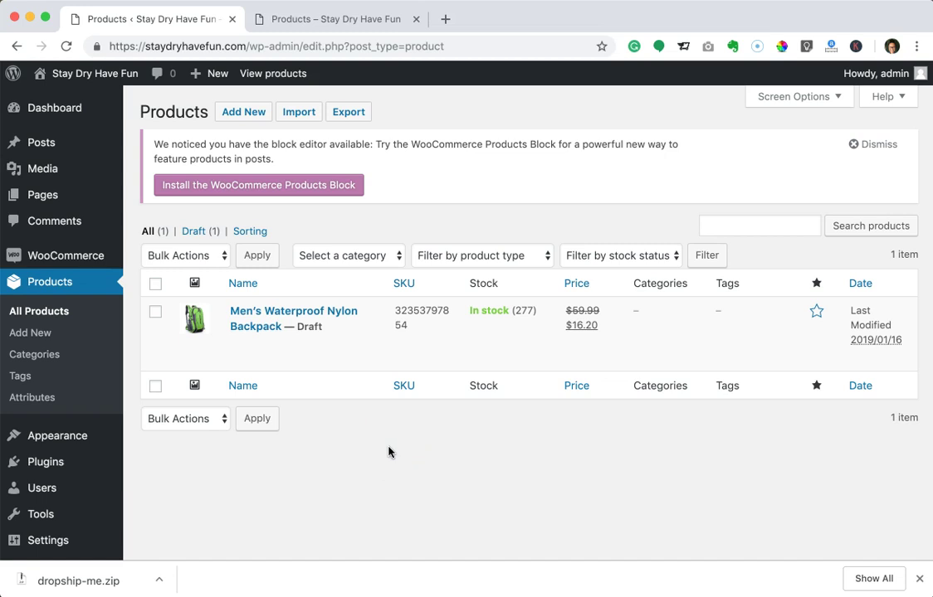
mouse_move(327, 352)
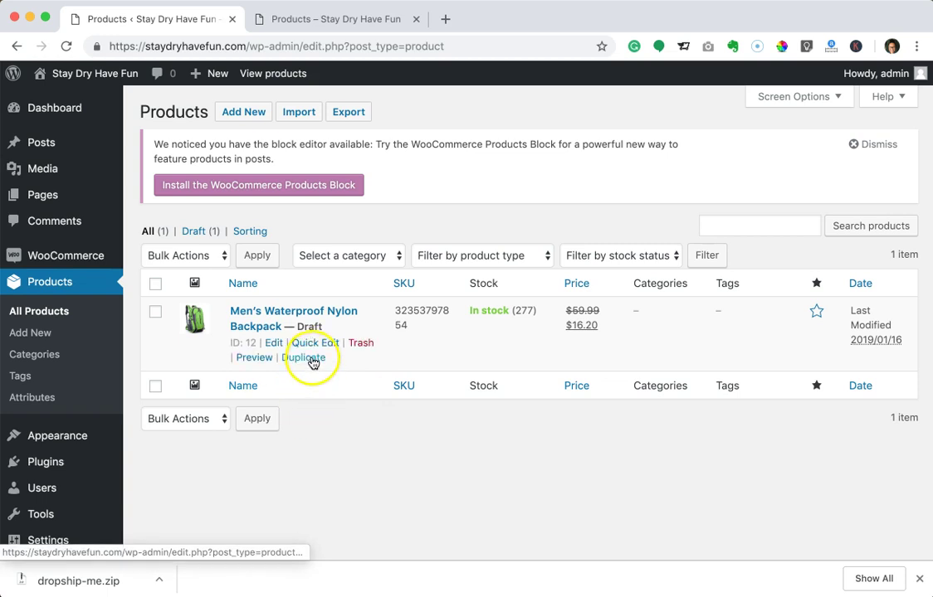
mouse_move(53, 260)
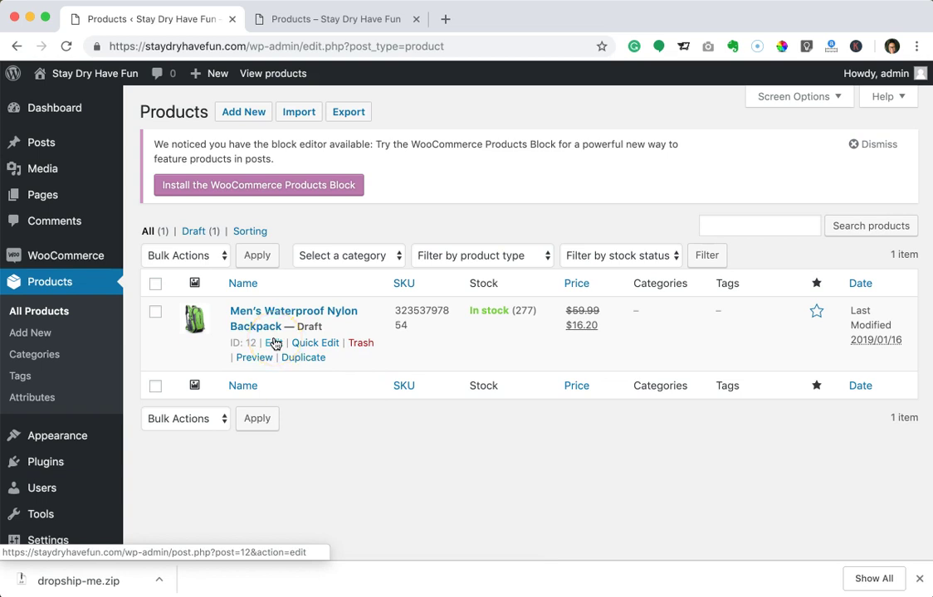
click(273, 342)
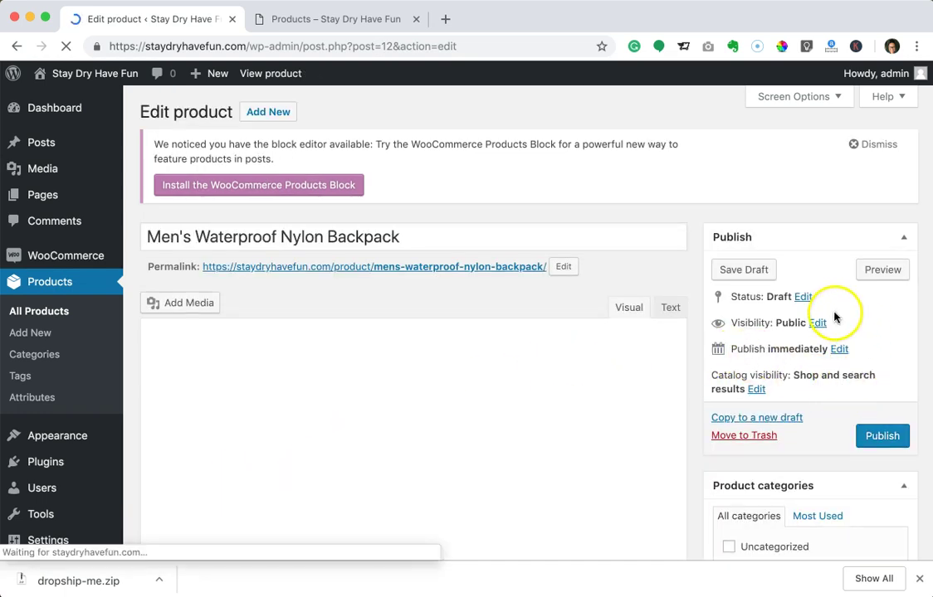
click(883, 440)
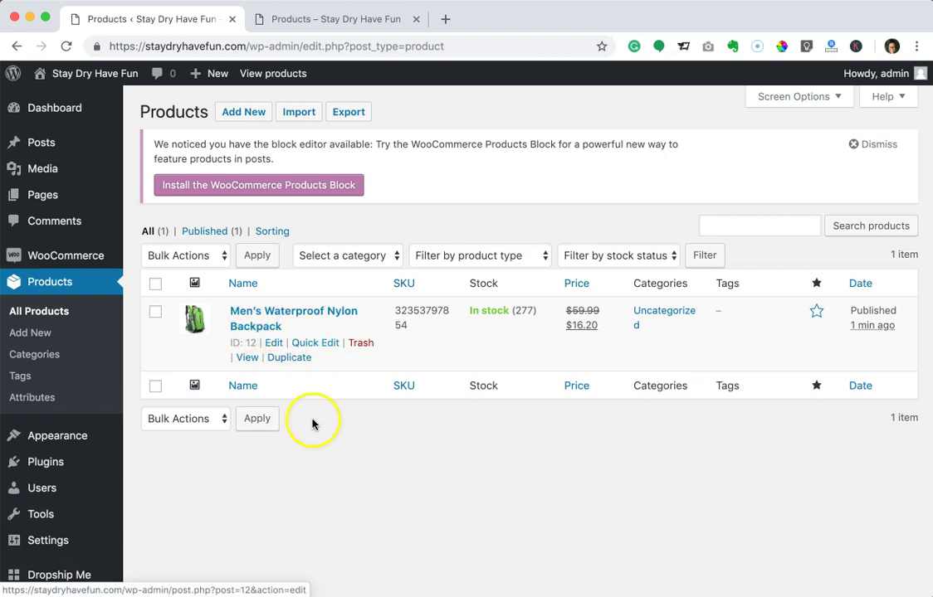
View the storefront's shop page and examine how the published backpack is listed, including its image, sale label and price.
click(330, 22)
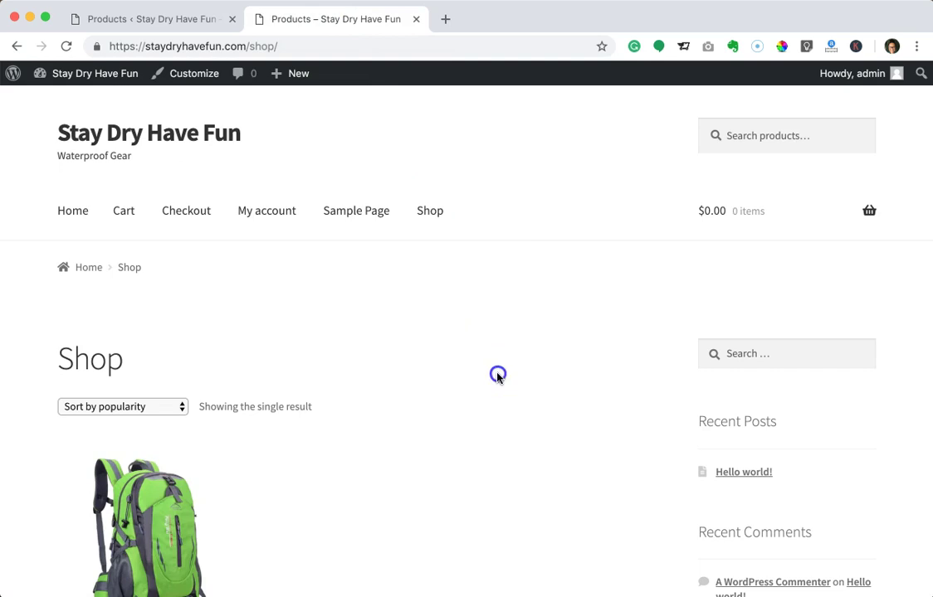
scroll(498, 376, down, 5)
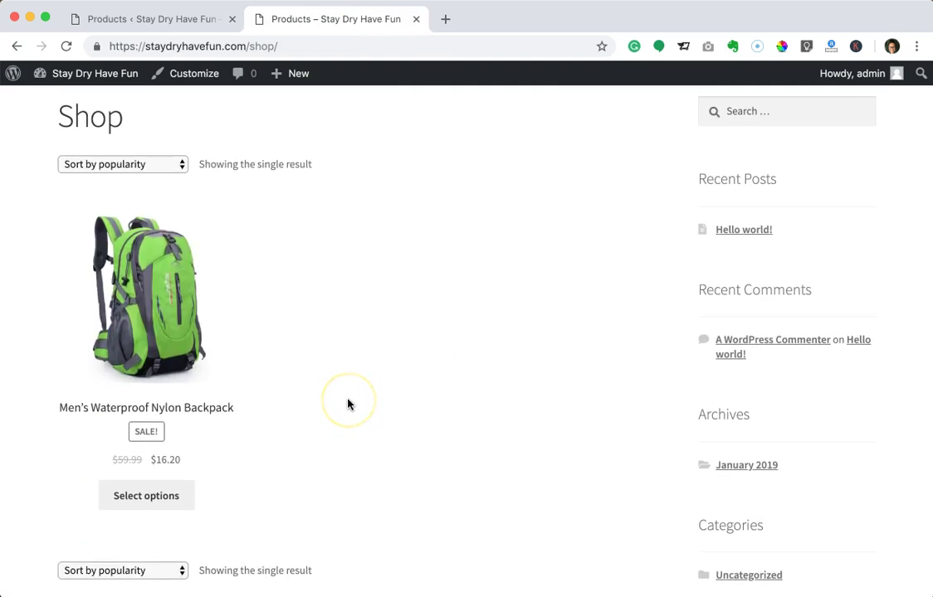
scroll(347, 404, down, 3)
scroll(348, 404, up, 2)
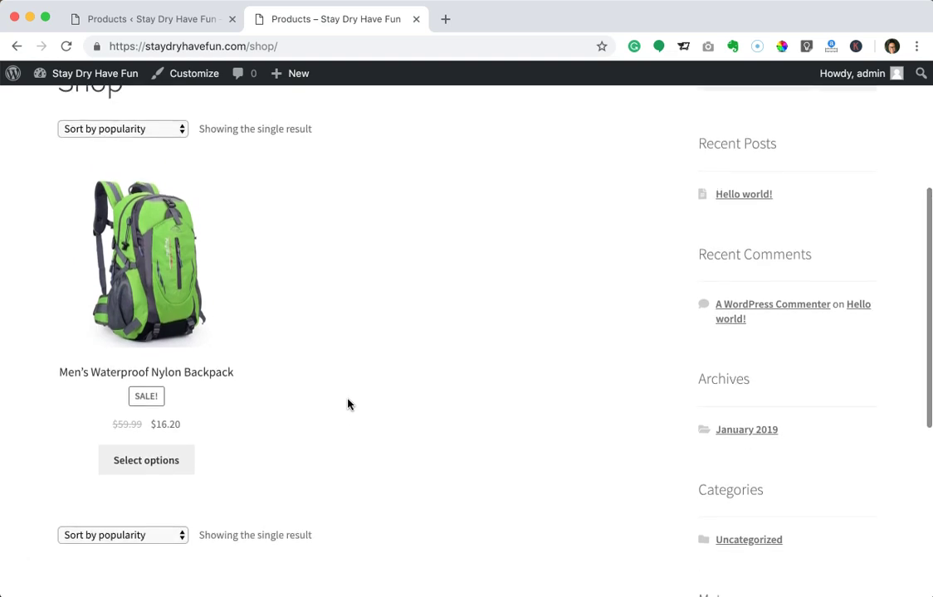
scroll(348, 404, up, 4)
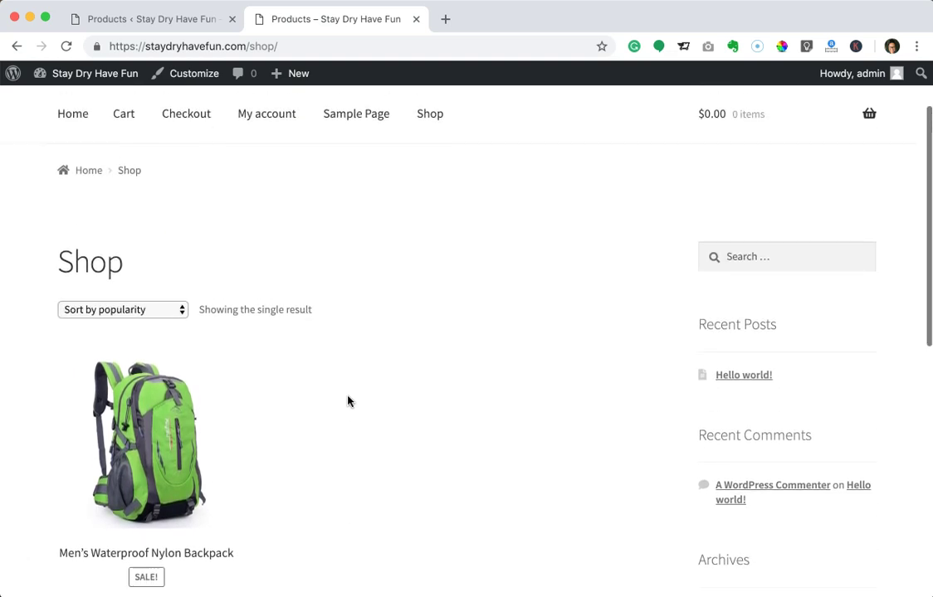
scroll(347, 401, down, 2)
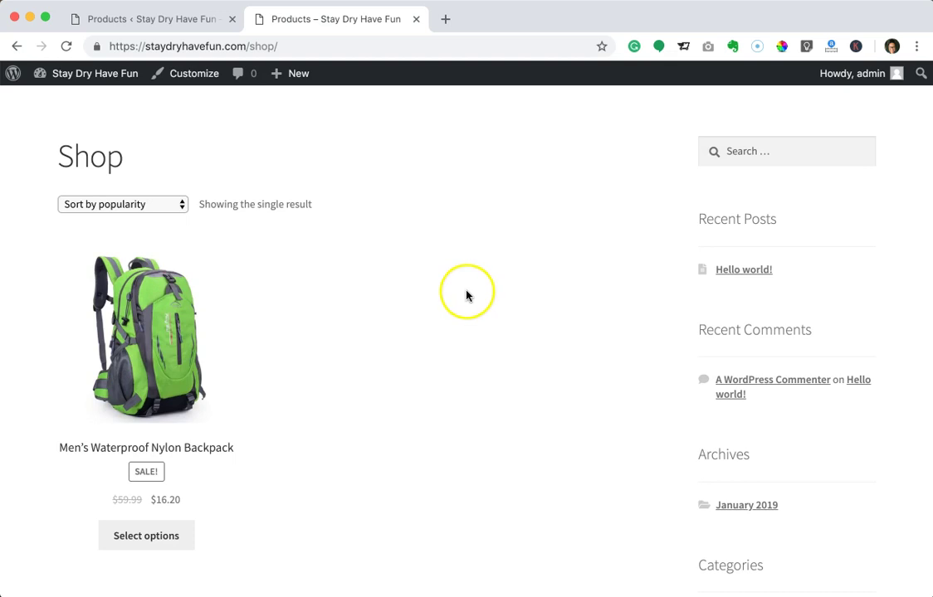
scroll(467, 295, down, 2)
scroll(466, 295, up, 1)
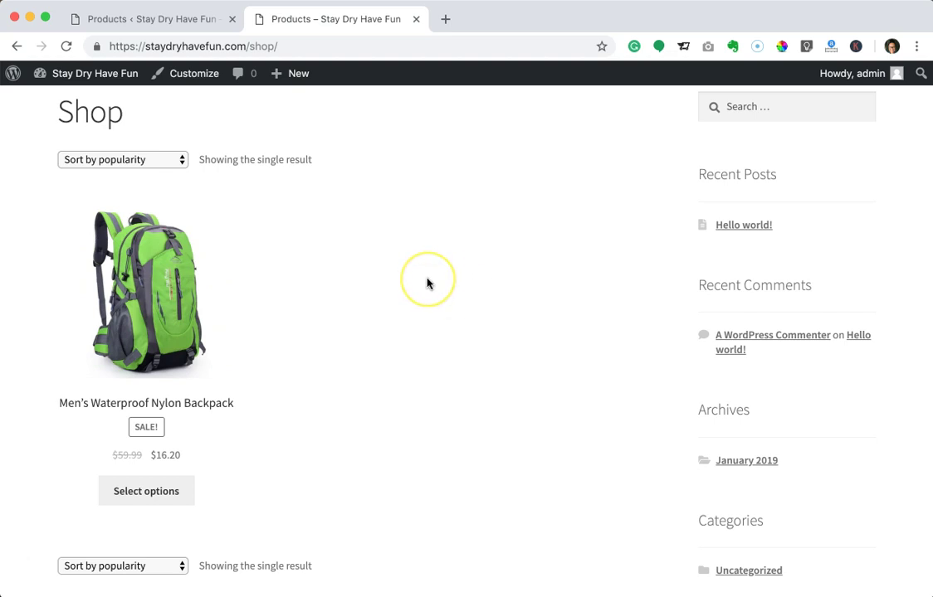
Return to the product list in the store admin and try to open the Dropship Me plugin.
click(166, 25)
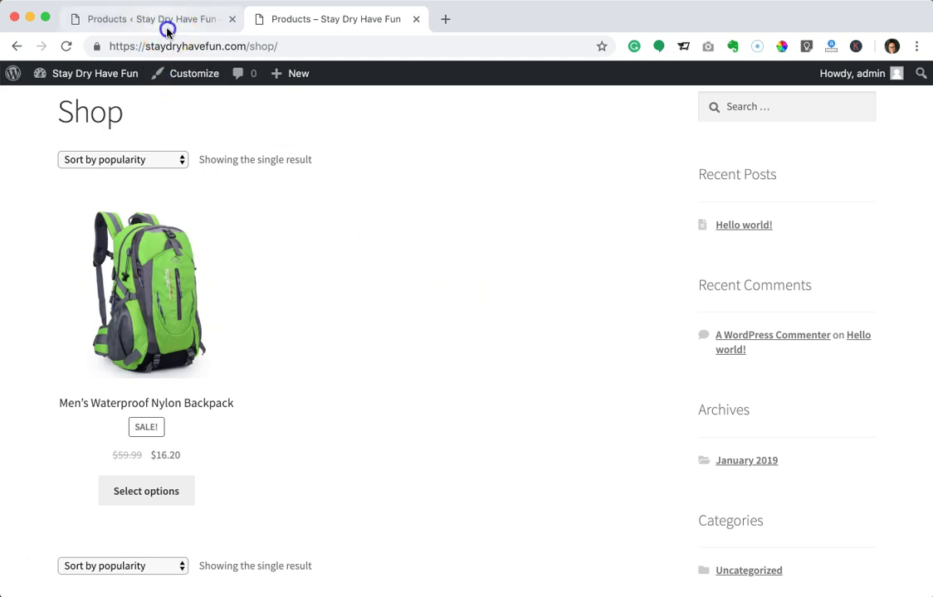
scroll(98, 415, down, 1)
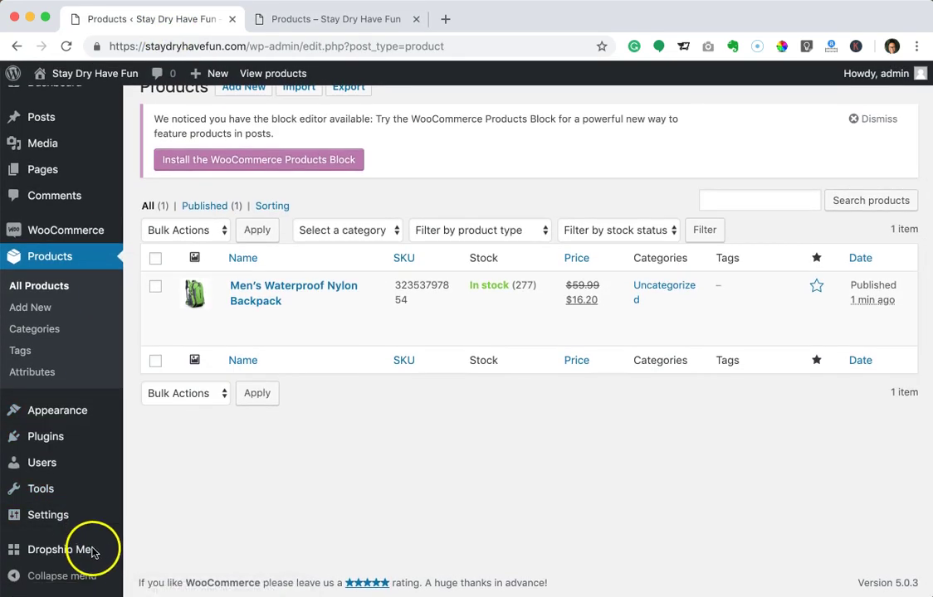
click(83, 550)
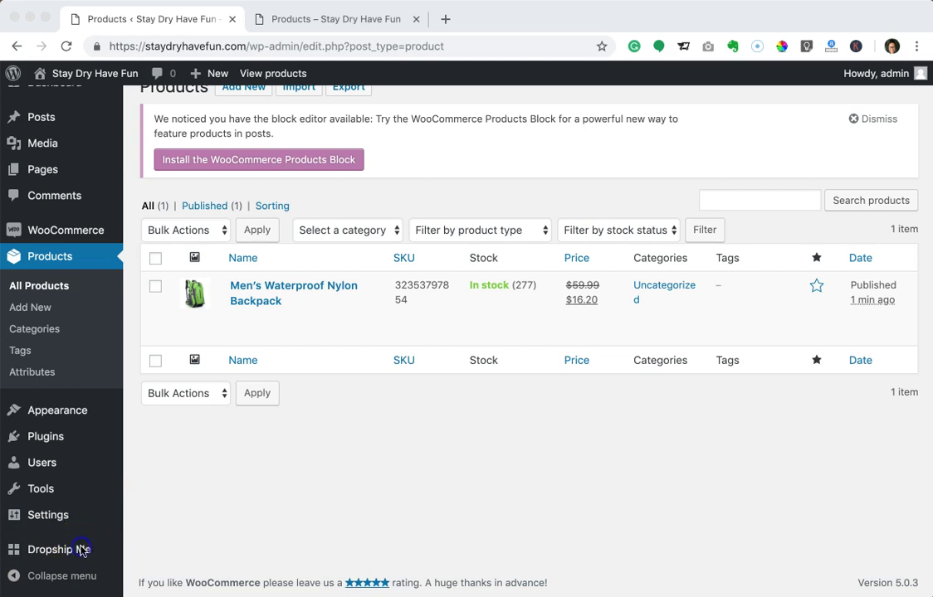
Review the storefront's shop page again, from the site header to the backpack listing.
click(327, 19)
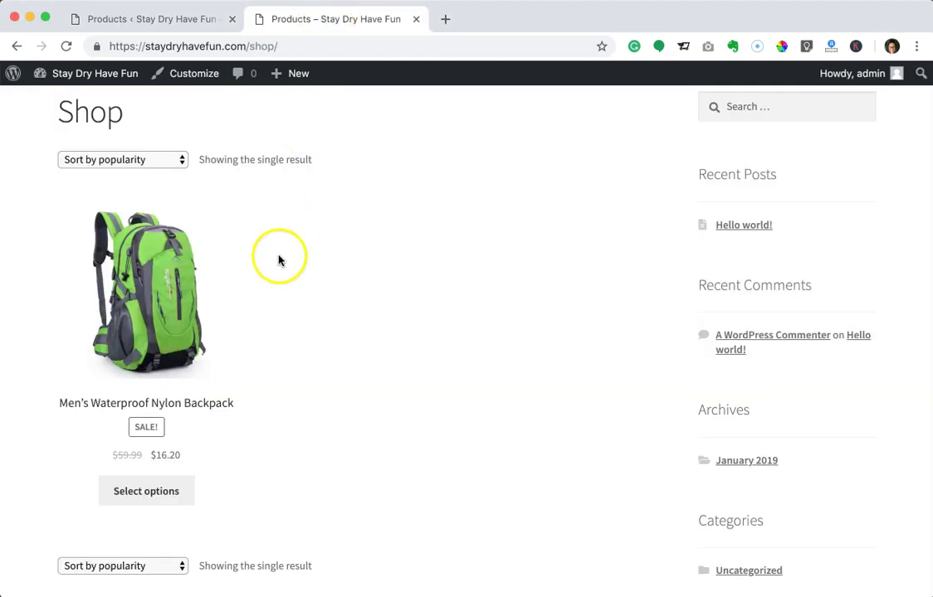
scroll(393, 332, up, 5)
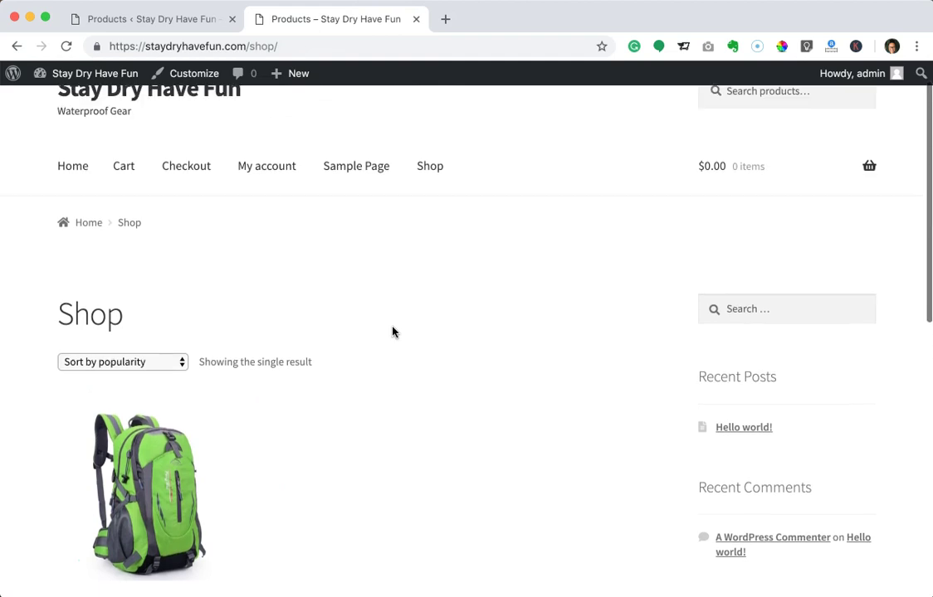
scroll(394, 332, up, 1)
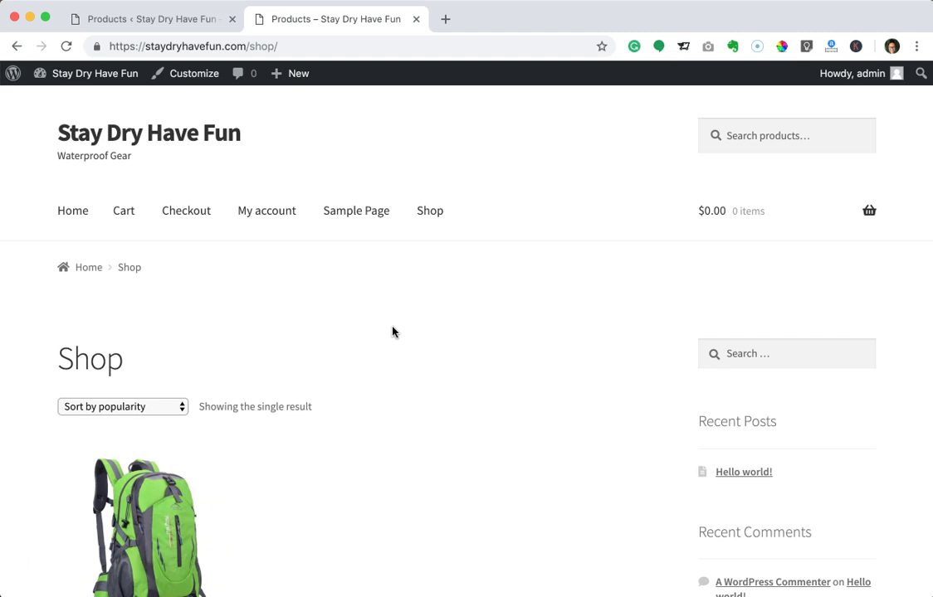
scroll(393, 332, down, 5)
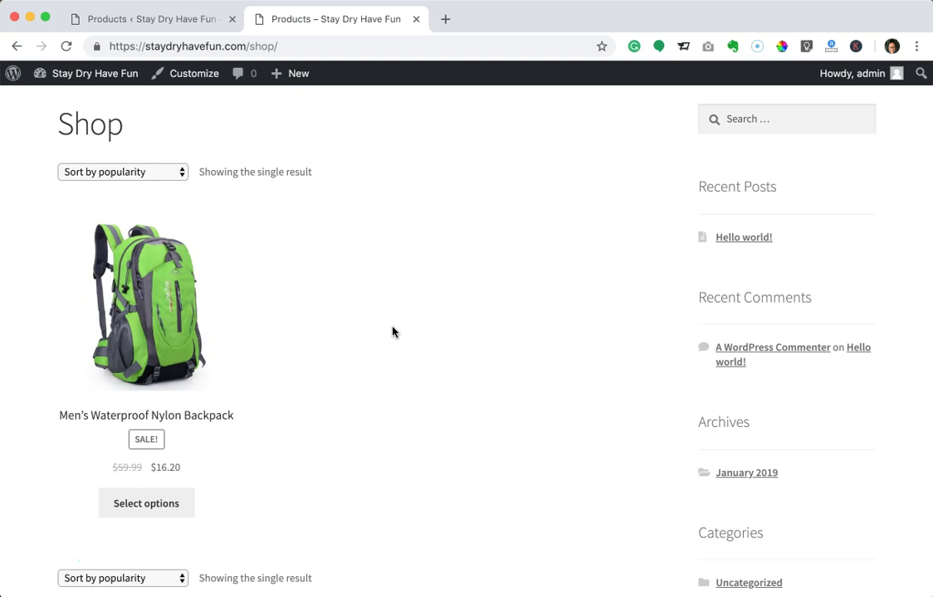
scroll(392, 332, up, 5)
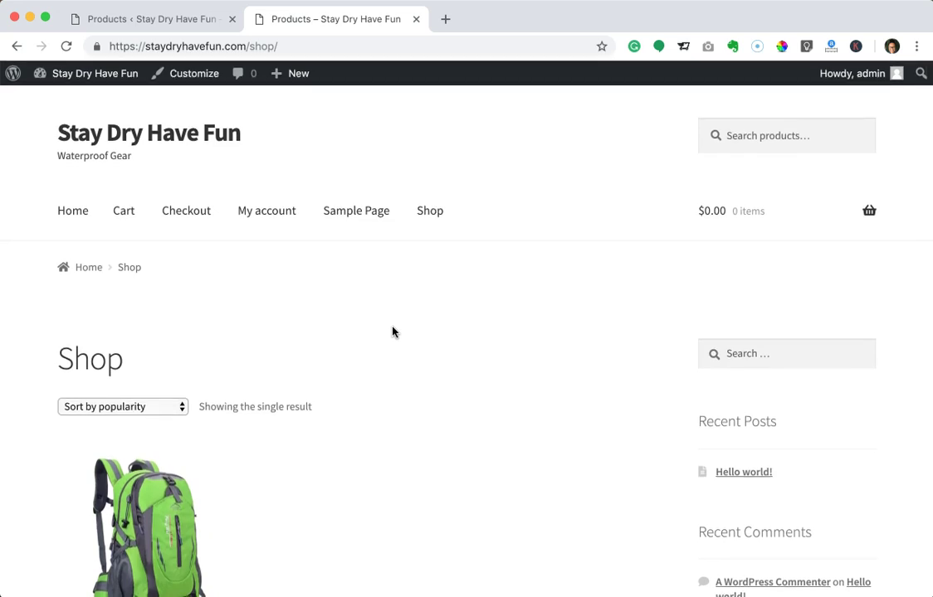
Open the AliDropship website in a new browser tab and go to the page for getting its plugin.
key(super+t)
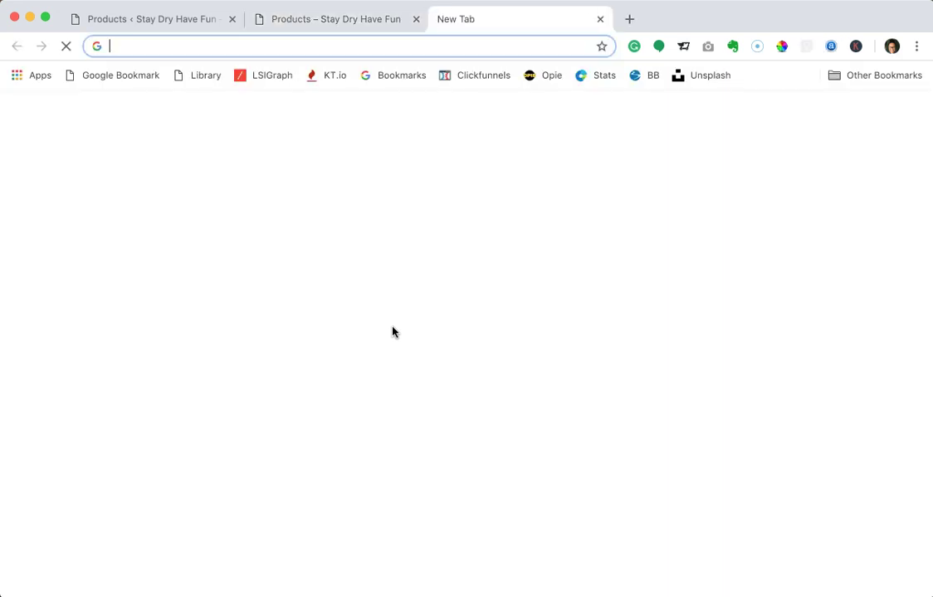
text(alidrop)
key(Return)
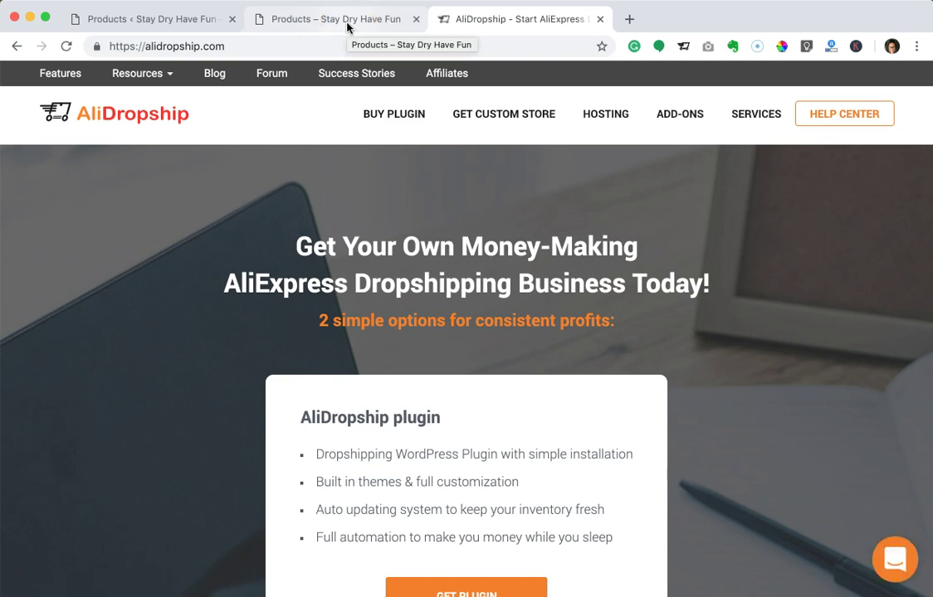
click(293, 231)
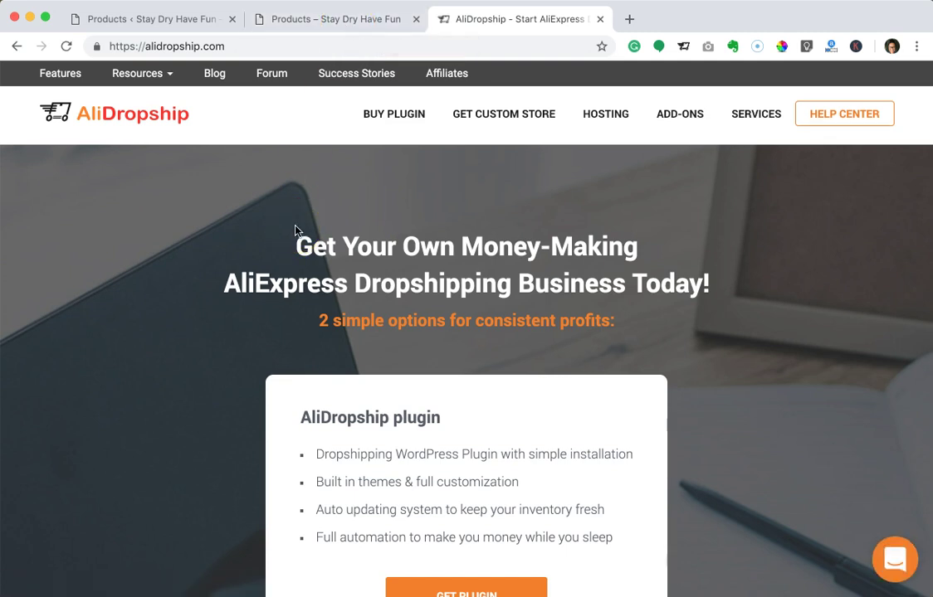
scroll(295, 231, down, 4)
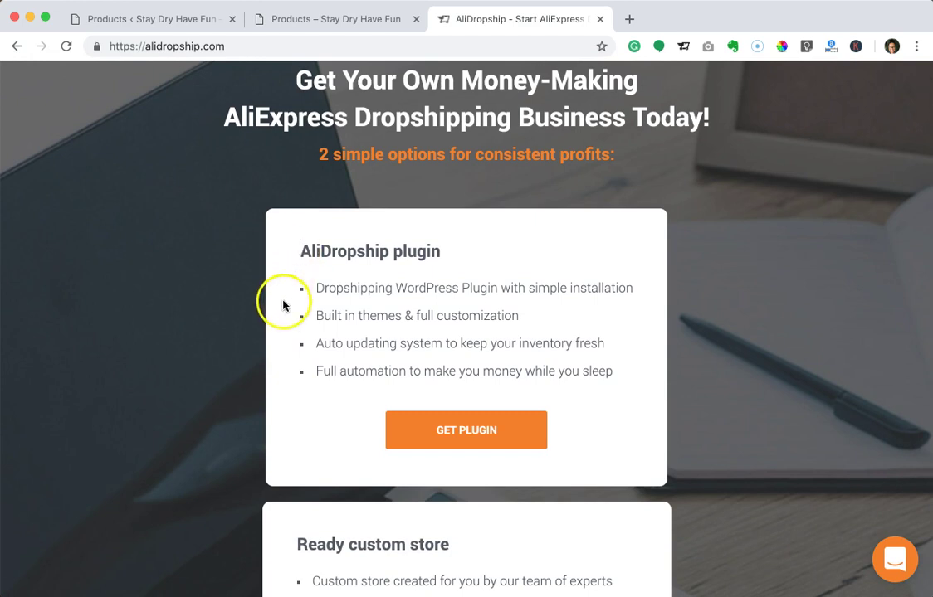
click(435, 431)
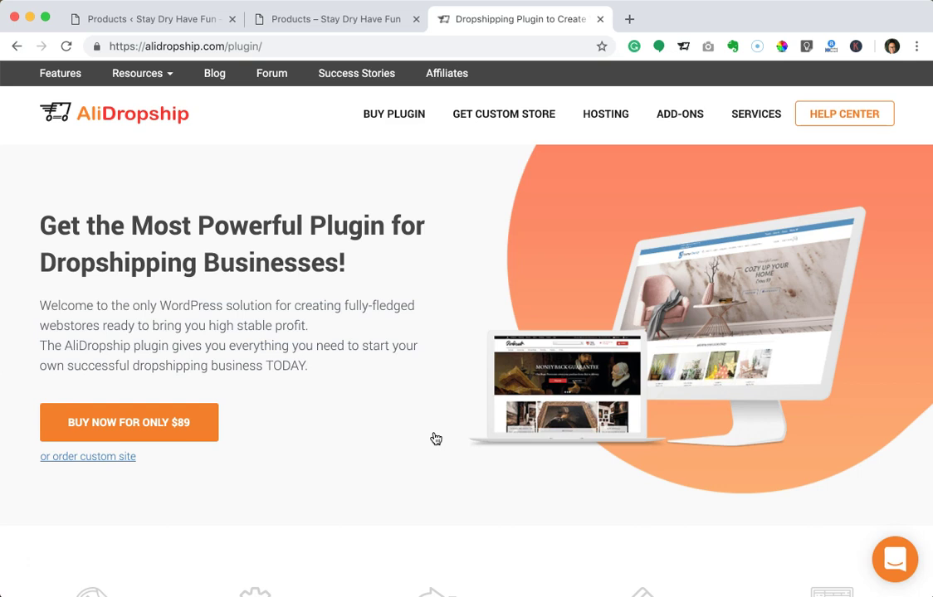
Examine the AliDropship plugin page's main features, WooCommerce compatibility, example stores, customer feedback and purchase offer, and return to the page's start.
scroll(435, 439, down, 9)
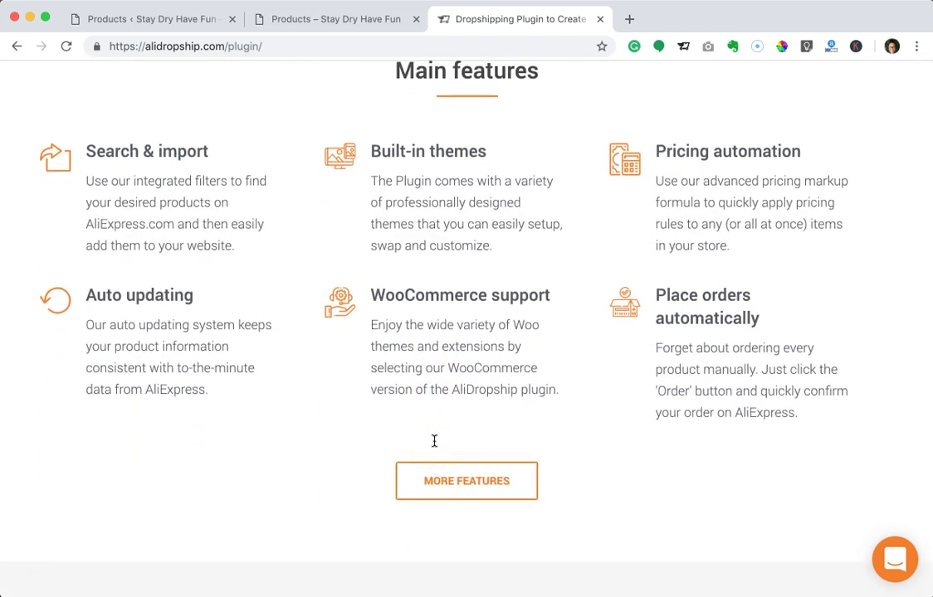
scroll(434, 441, up, 1)
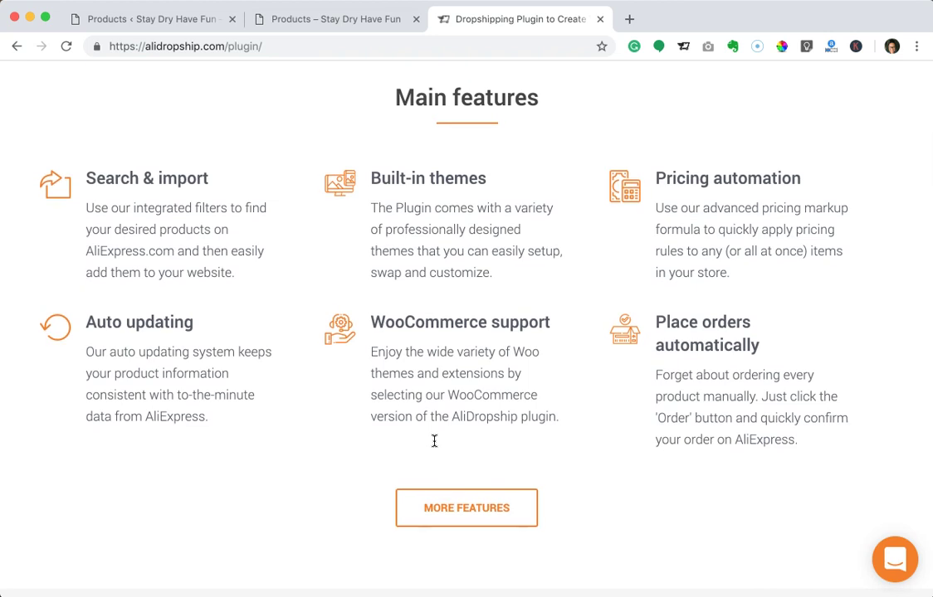
scroll(434, 441, down, 10)
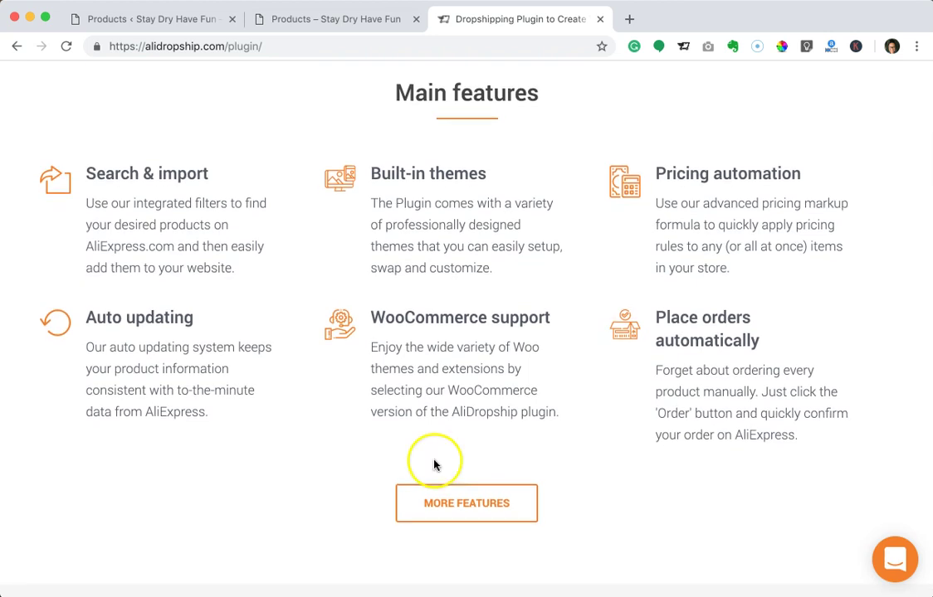
scroll(434, 464, down, 7)
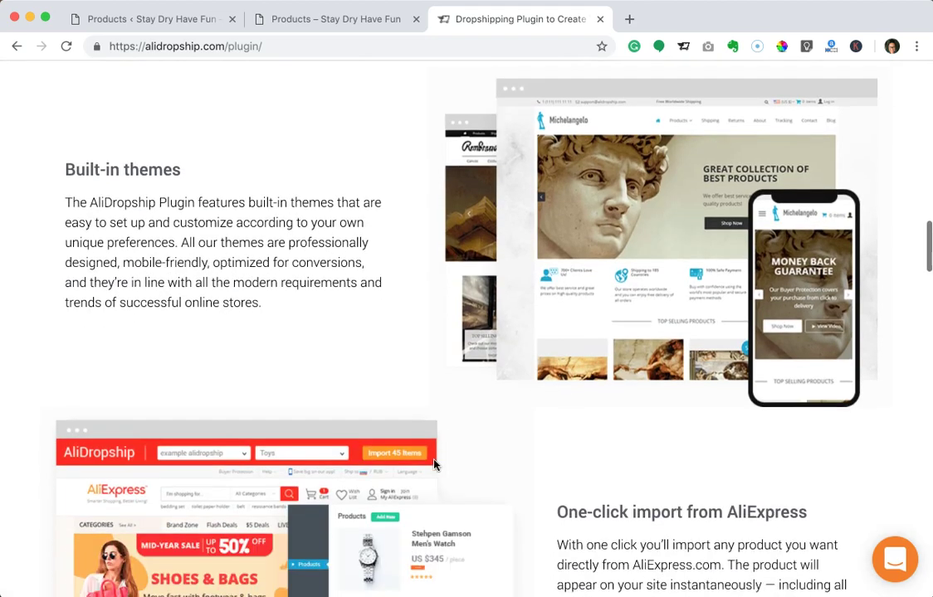
scroll(434, 465, down, 6)
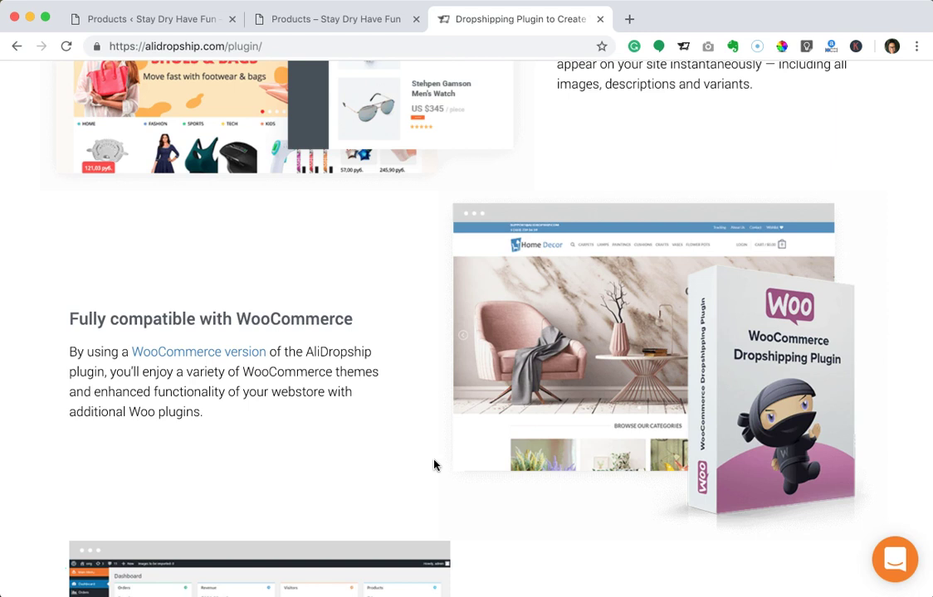
scroll(434, 465, down, 5)
scroll(434, 469, down, 6)
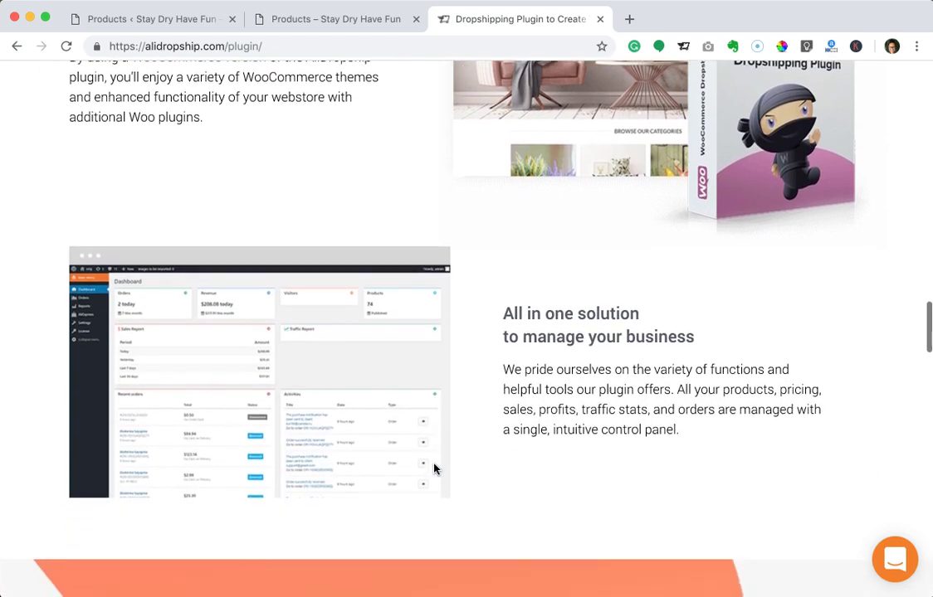
scroll(434, 470, down, 7)
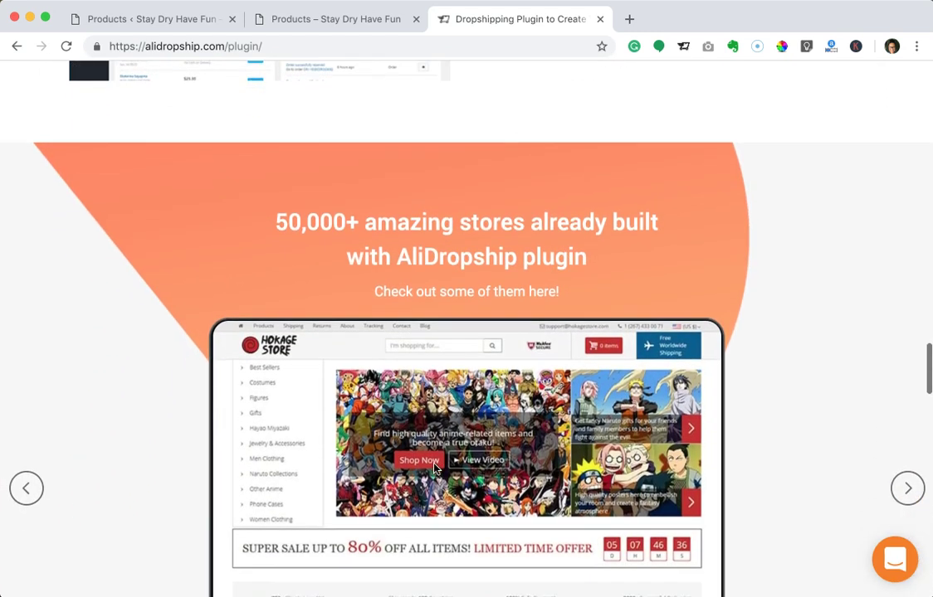
scroll(434, 470, down, 10)
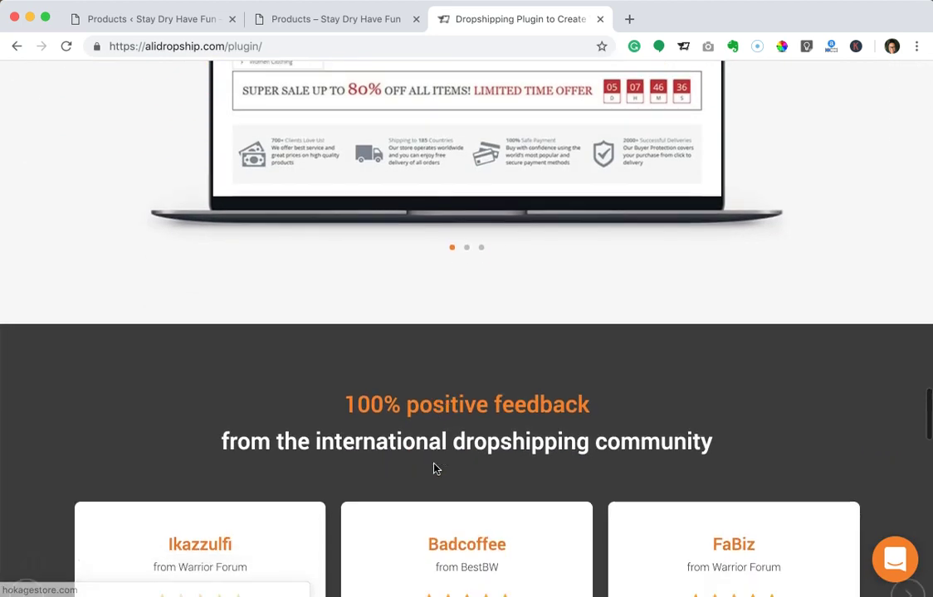
scroll(434, 470, down, 3)
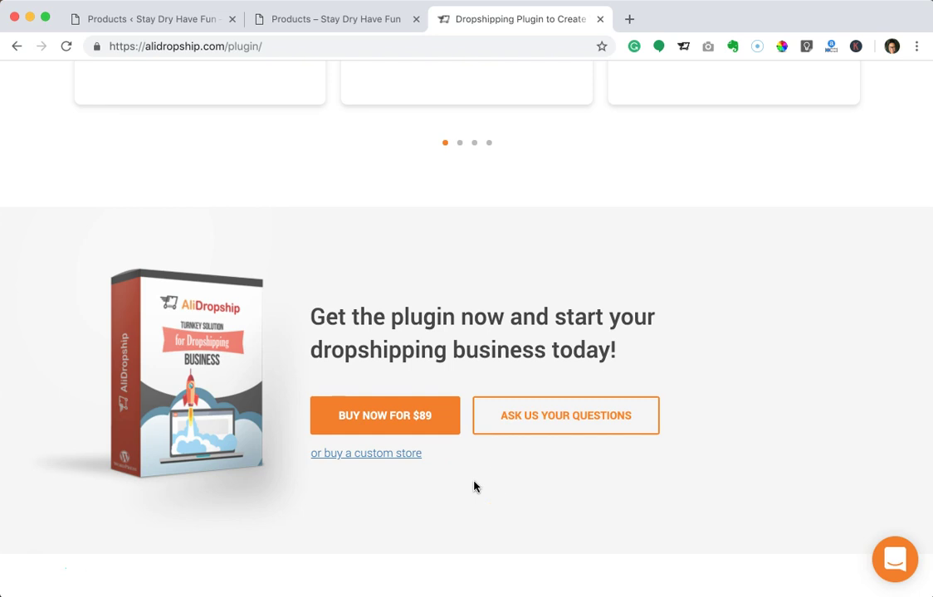
scroll(475, 487, up, 20)
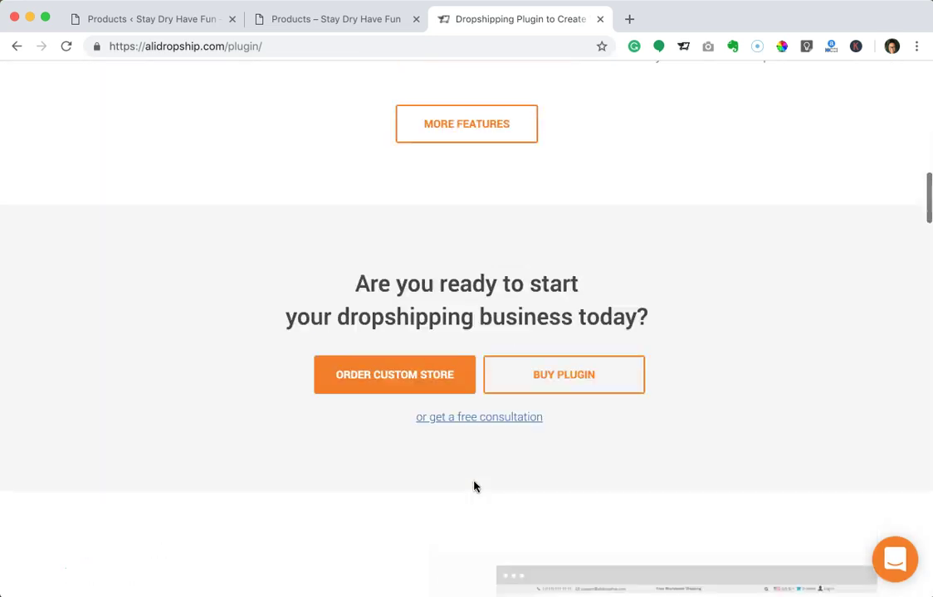
scroll(475, 487, up, 15)
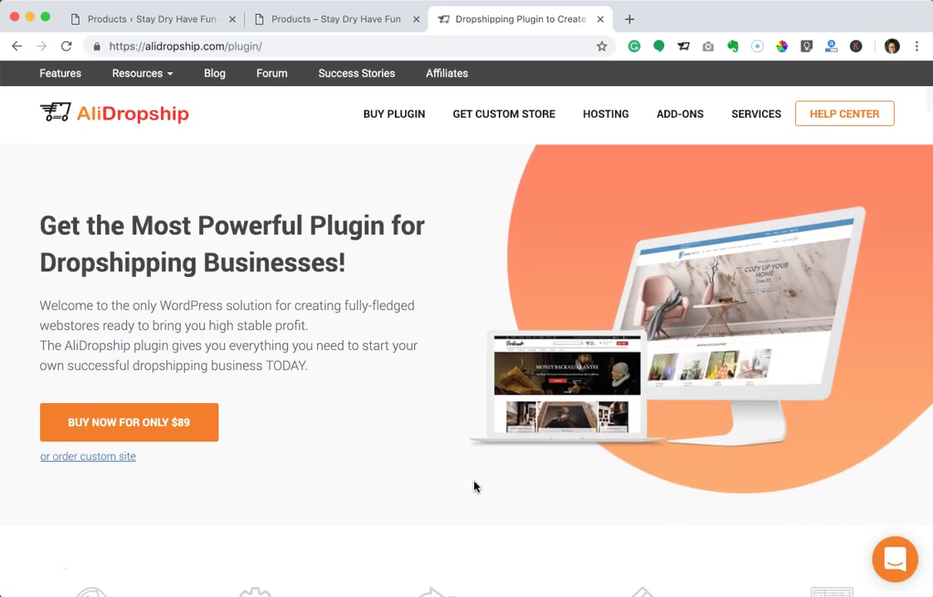